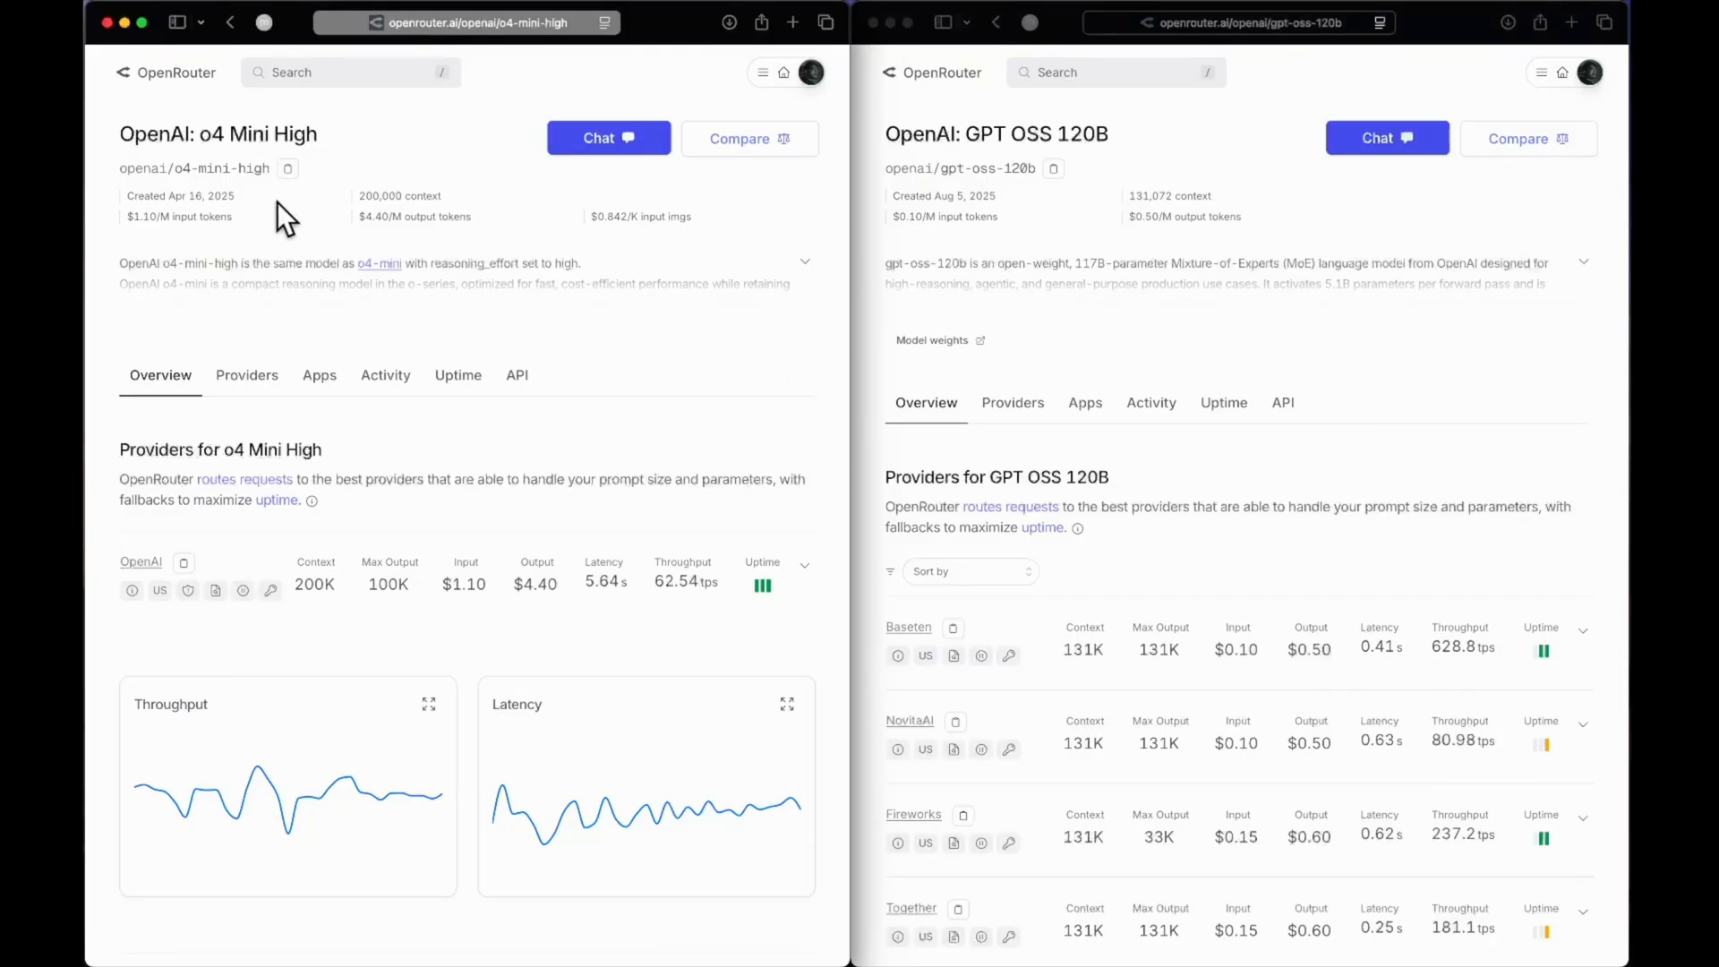
- Examine the input and output token prices of o4 Mini High on its model page
{"action": "scroll", "coordinate": [201, 227], "scroll_direction": "up", "scroll_amount": 5}
{"action": "scroll", "coordinate": [201, 228], "scroll_direction": "up", "scroll_amount": 3}
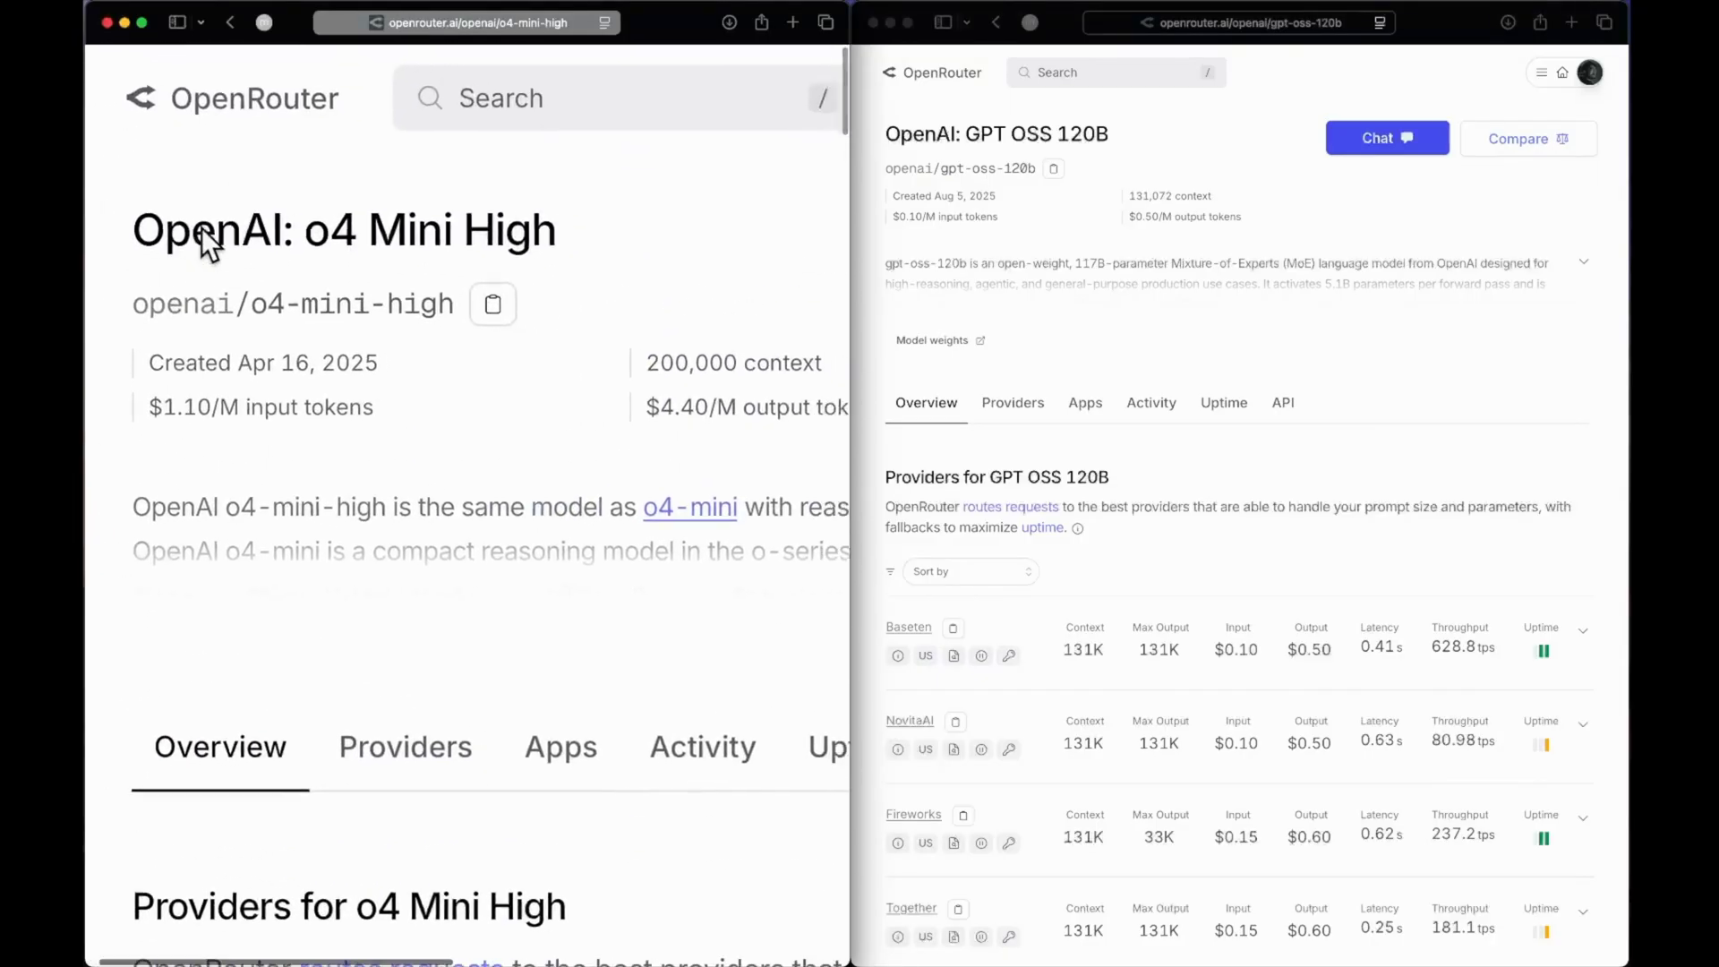
{"action": "scroll", "coordinate": [202, 234], "scroll_direction": "down", "scroll_amount": 5}
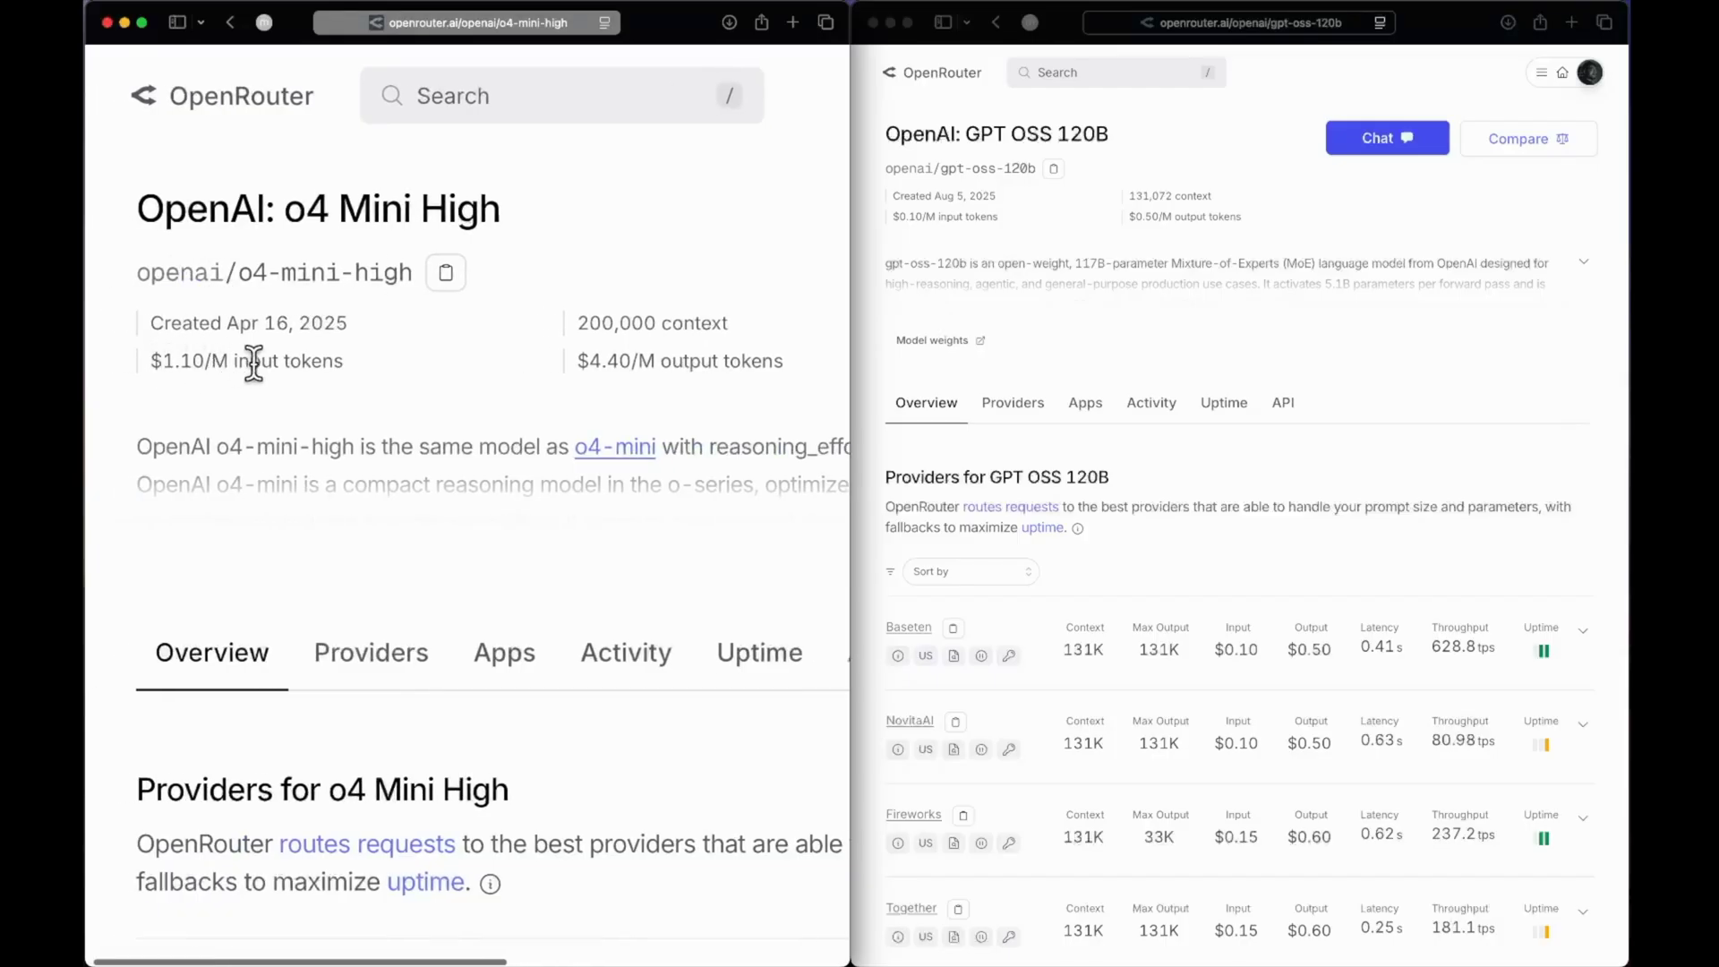
{"action": "scroll", "coordinate": [555, 376], "scroll_direction": "right", "scroll_amount": 2}
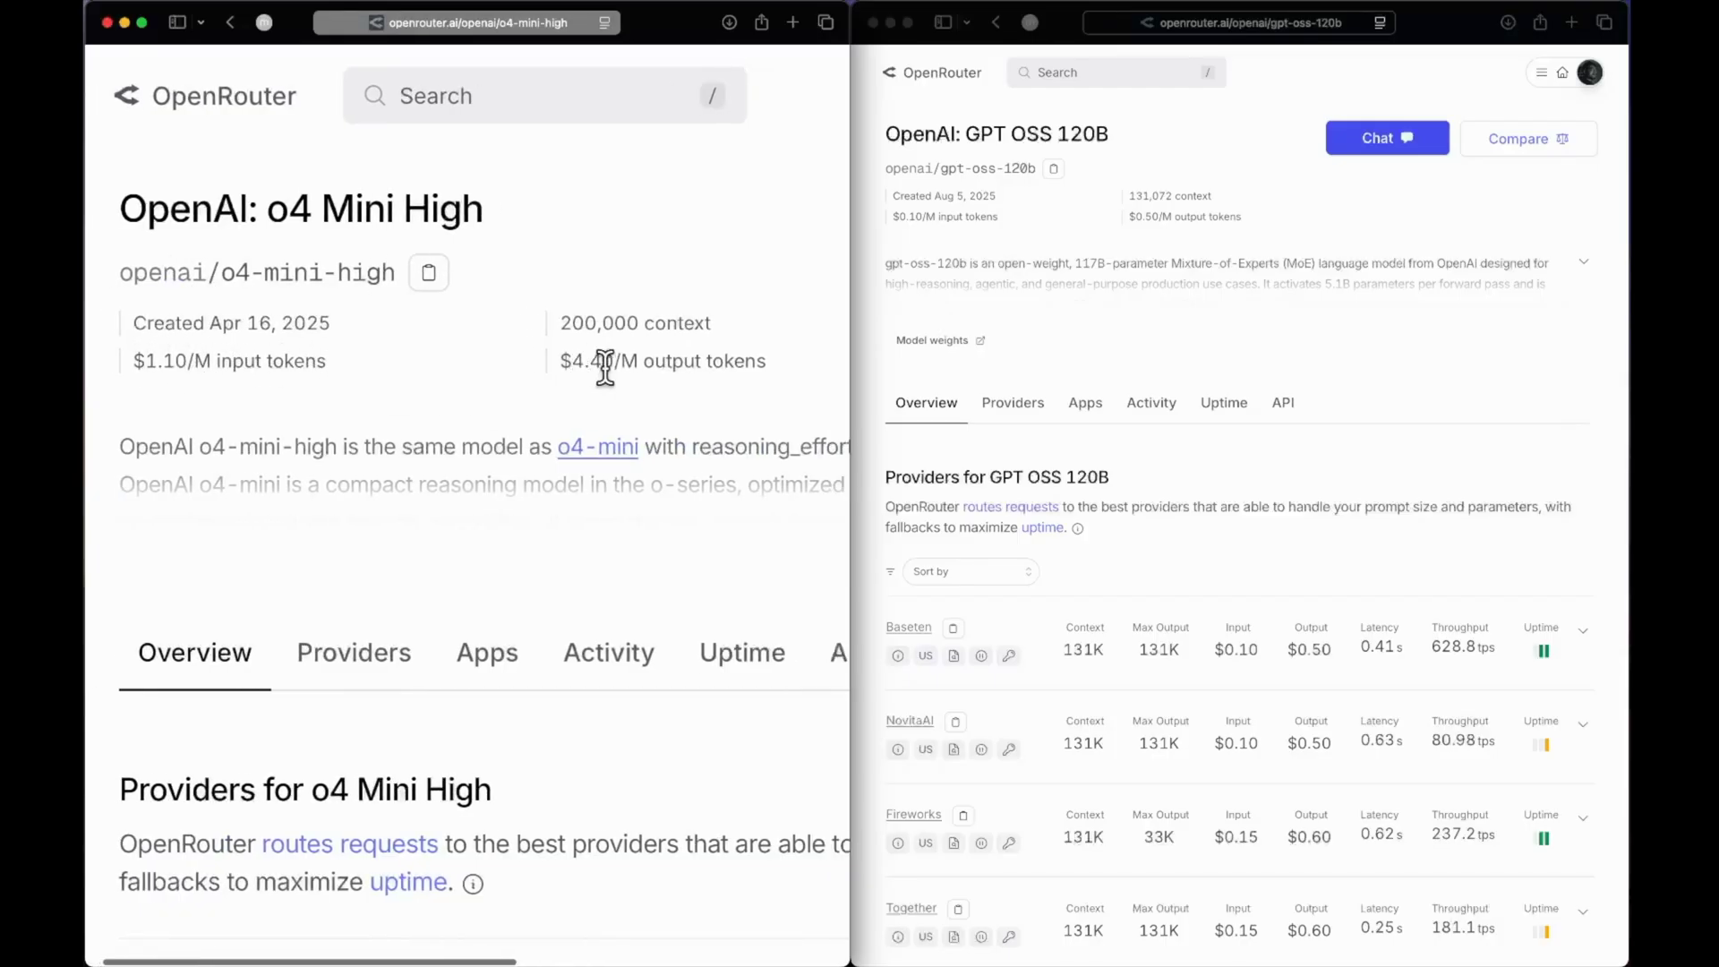
- Examine the input and output token prices and provider list of GPT OSS 120B for comparison with o4 Mini High
{"action": "left_click", "coordinate": [1117, 326]}
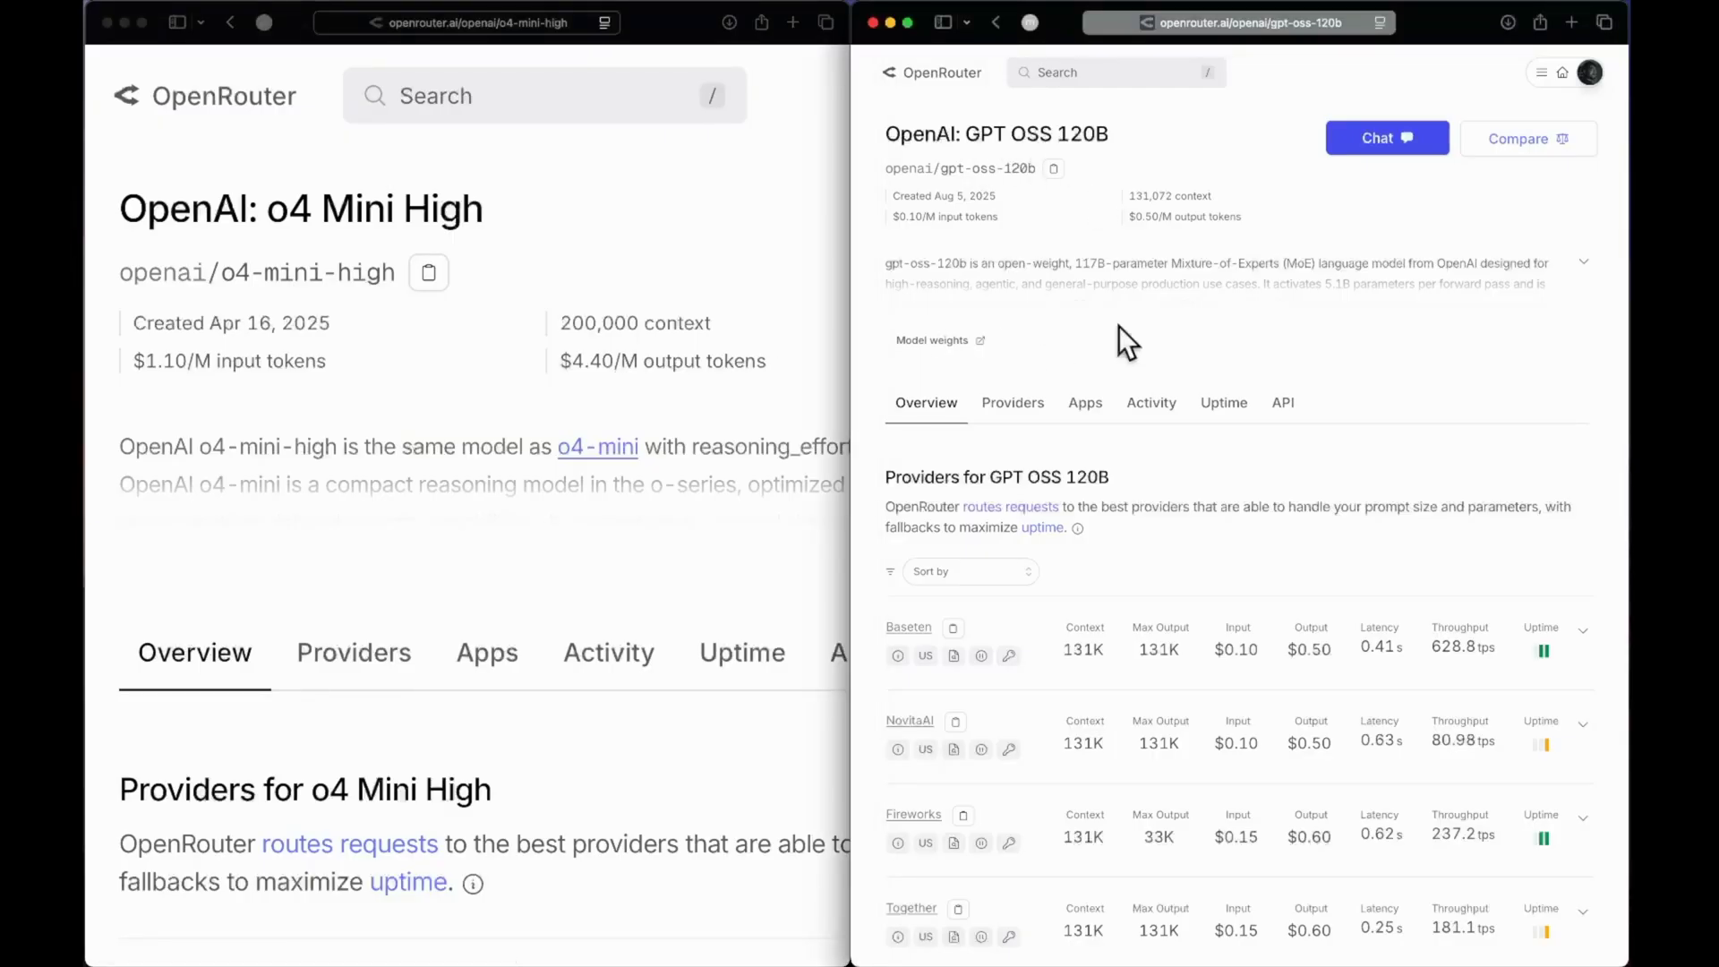
{"action": "scroll", "coordinate": [1119, 326], "scroll_direction": "down", "scroll_amount": 10}
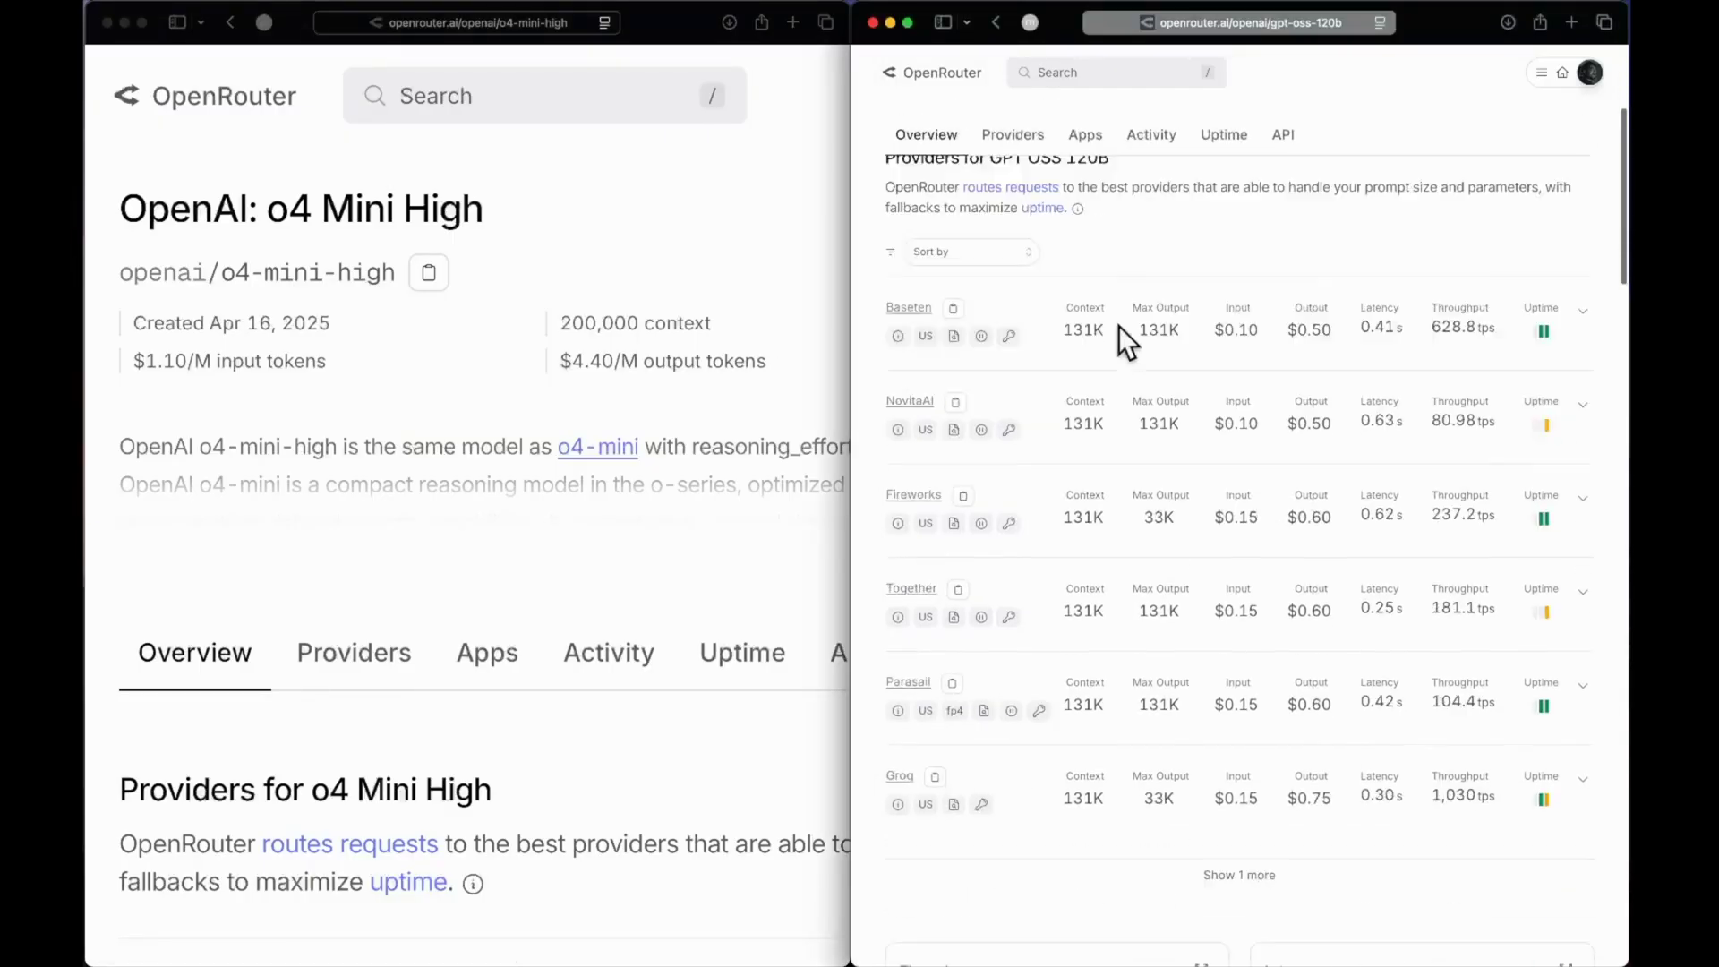
{"action": "scroll", "coordinate": [1119, 326], "scroll_direction": "up", "scroll_amount": 10}
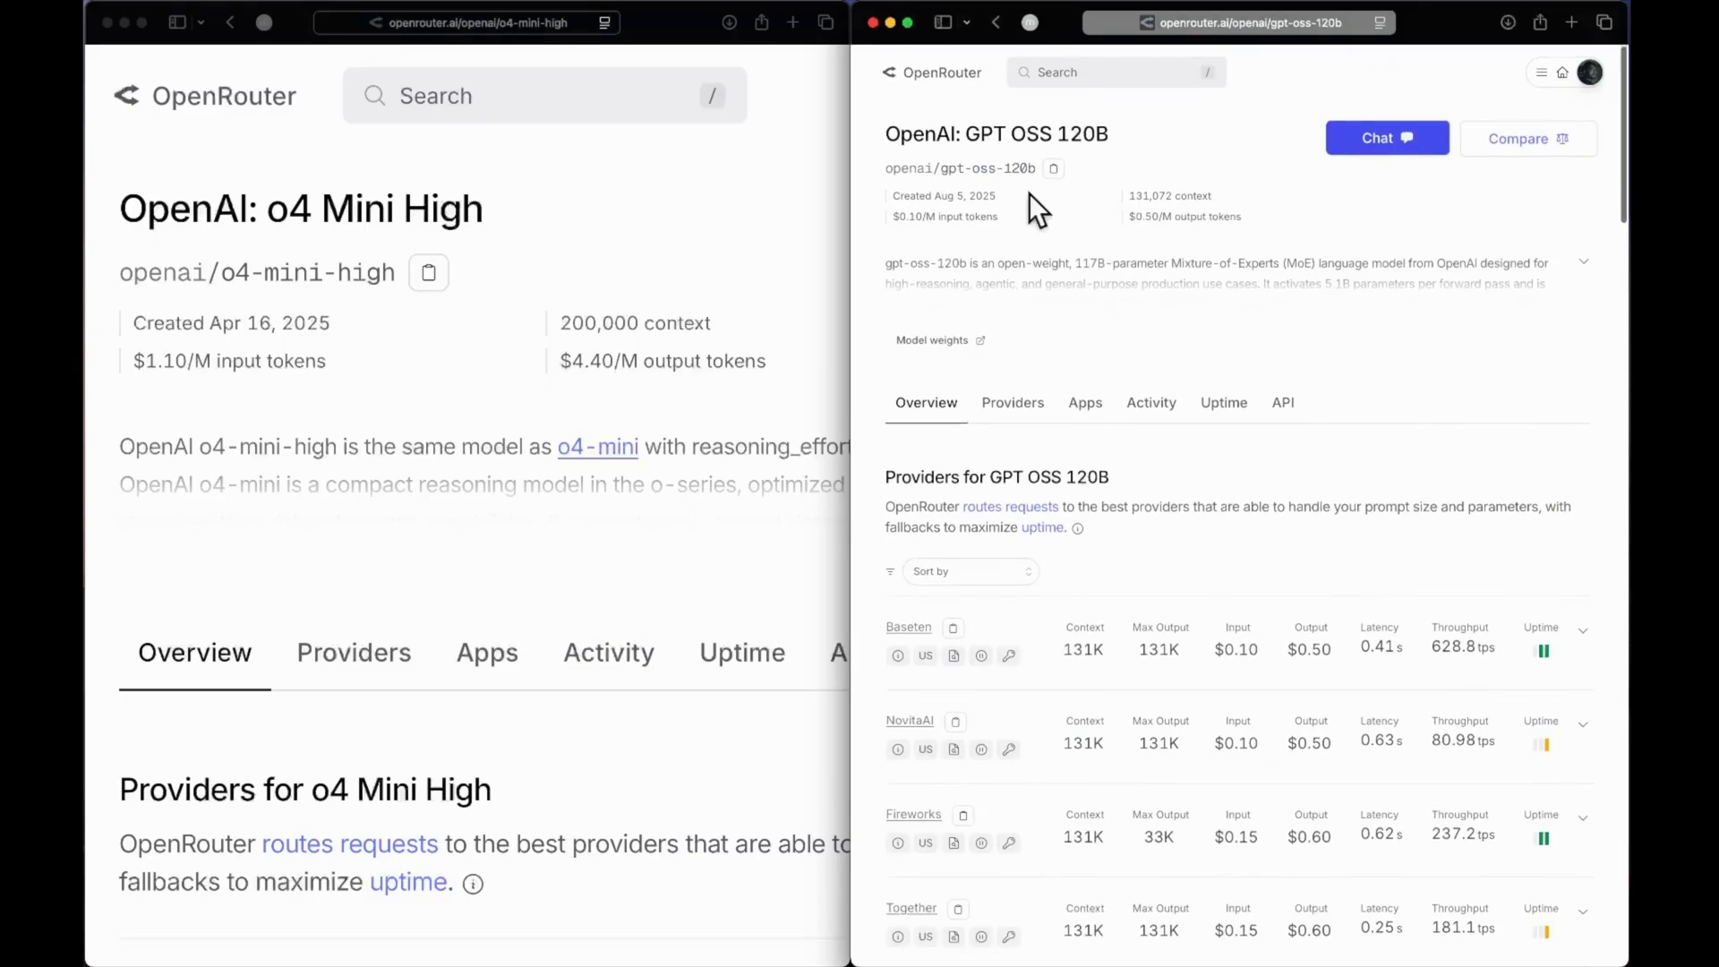
{"action": "scroll", "coordinate": [1020, 268], "scroll_direction": "up", "scroll_amount": 5}
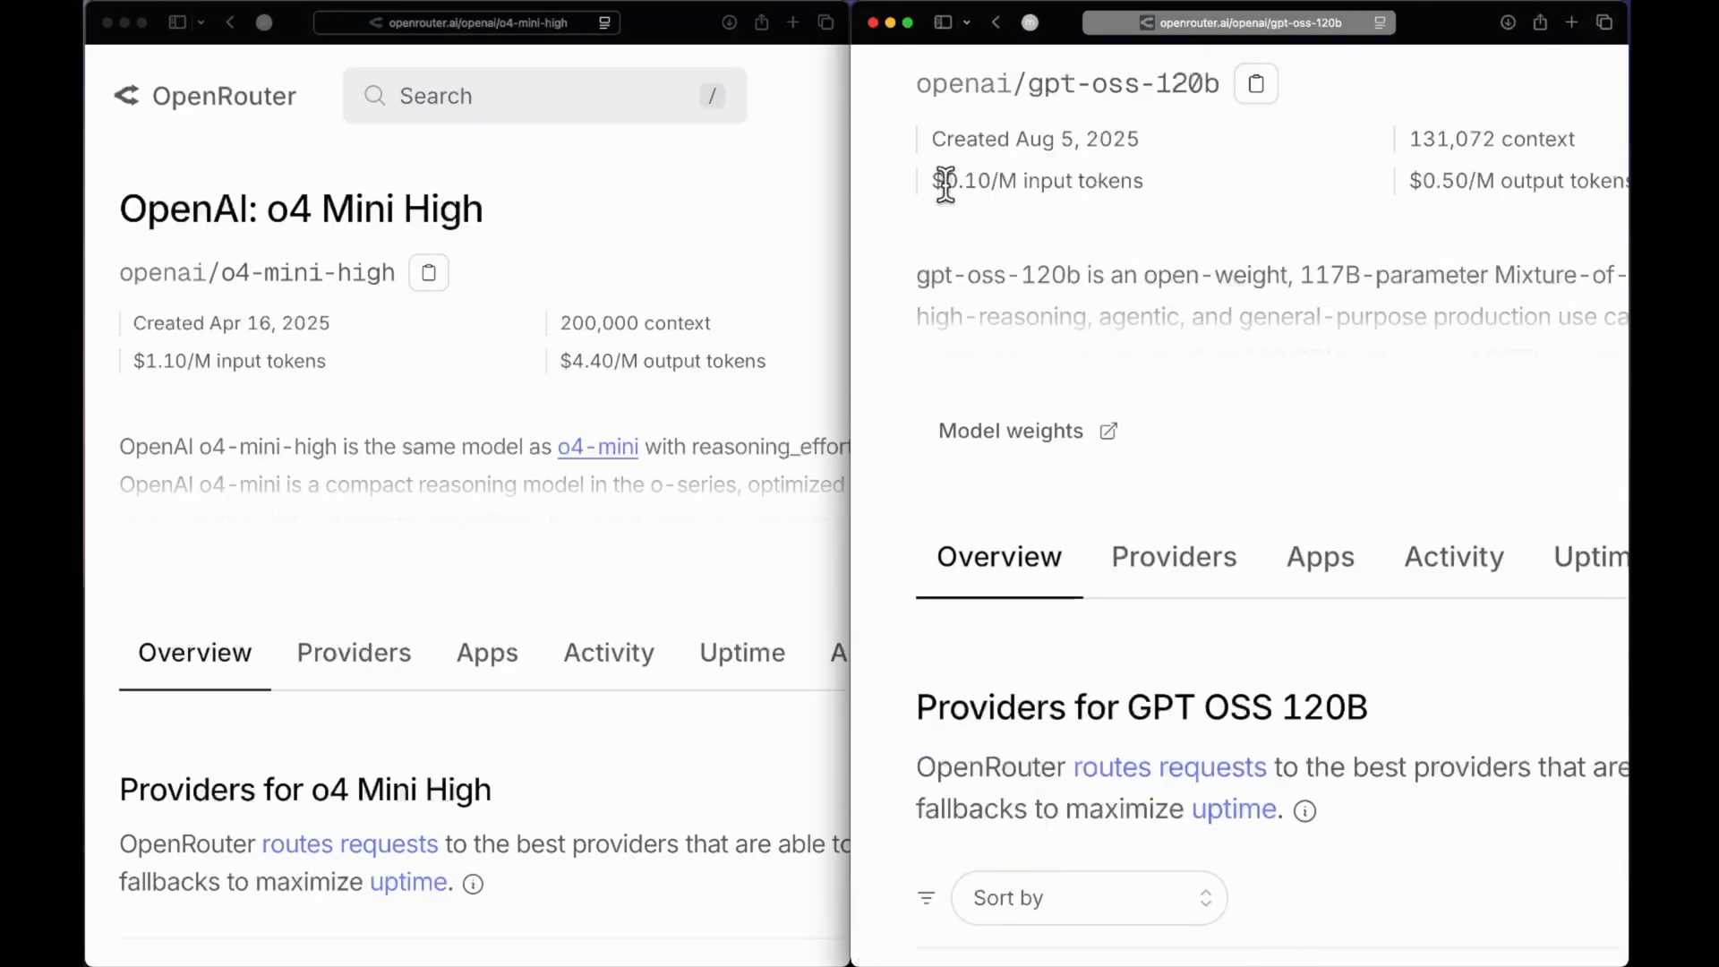
{"action": "scroll", "coordinate": [1120, 180], "scroll_direction": "right", "scroll_amount": 4}
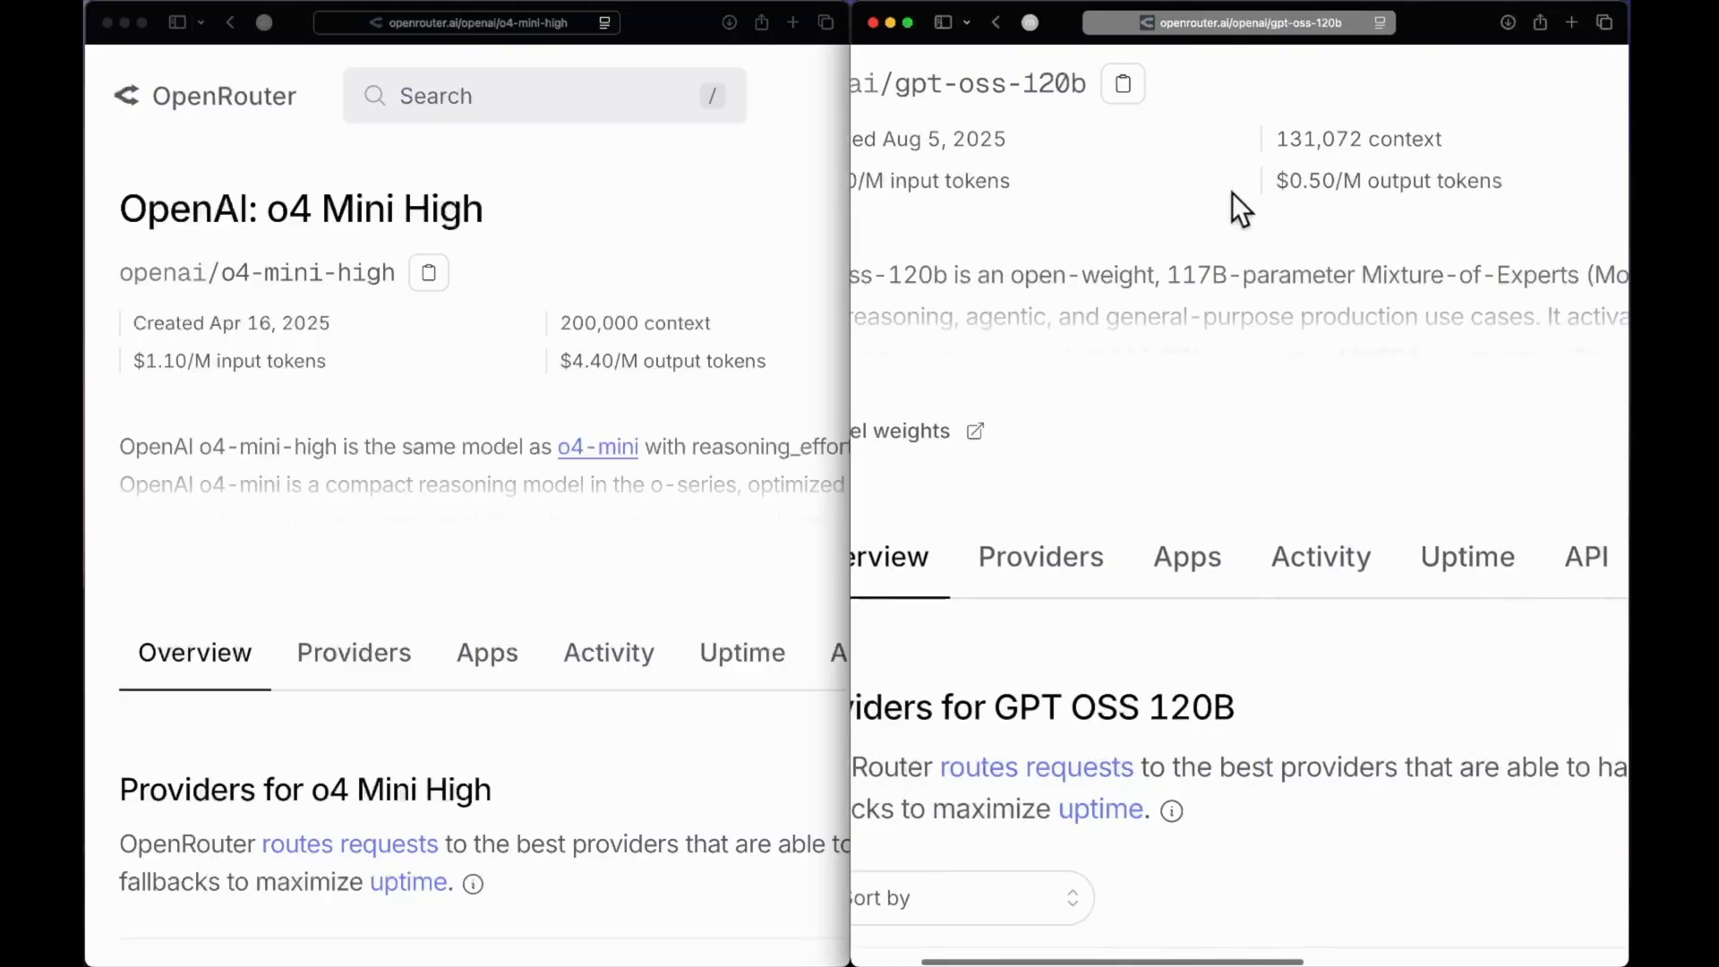
{"action": "scroll", "coordinate": [1232, 191], "scroll_direction": "down", "scroll_amount": 3}
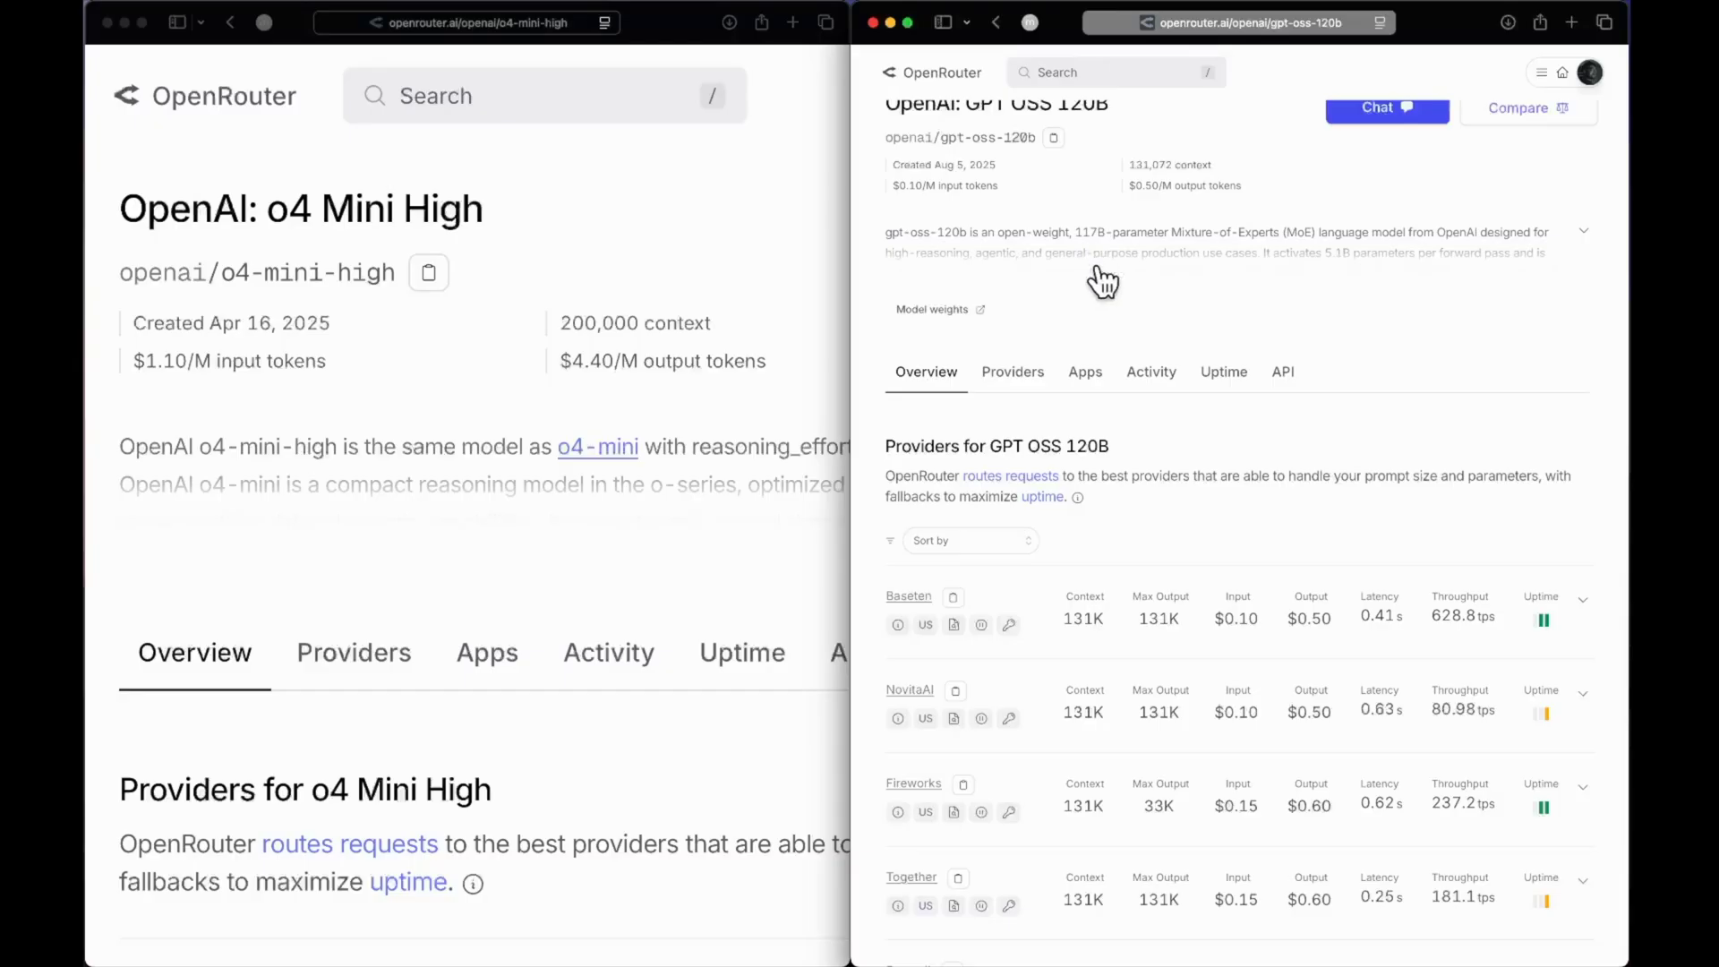
{"action": "scroll", "coordinate": [1019, 334], "scroll_direction": "up", "scroll_amount": 1}
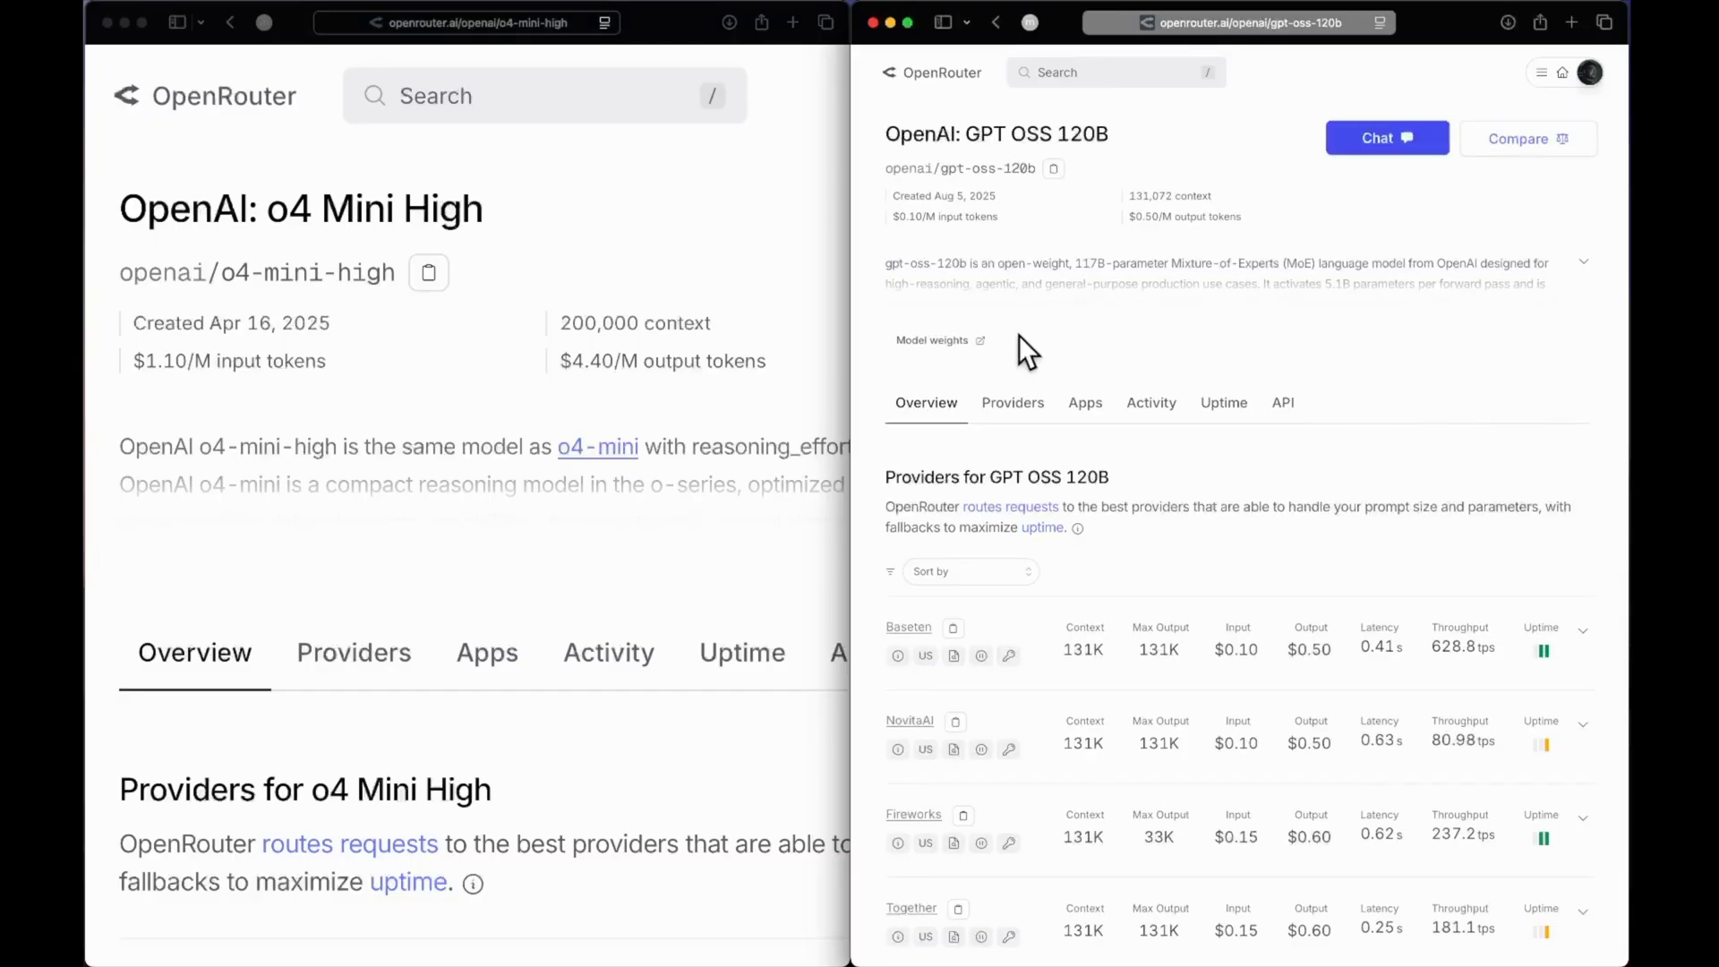
- Open a chat with o4 Mini High in one window and a chat with GPT OSS 120B in the other
{"action": "left_click", "coordinate": [739, 229]}
{"action": "scroll", "coordinate": [739, 229], "scroll_direction": "right", "scroll_amount": 2}
{"action": "scroll", "coordinate": [677, 191], "scroll_direction": "down", "scroll_amount": 3}
{"action": "left_click", "coordinate": [620, 147]}
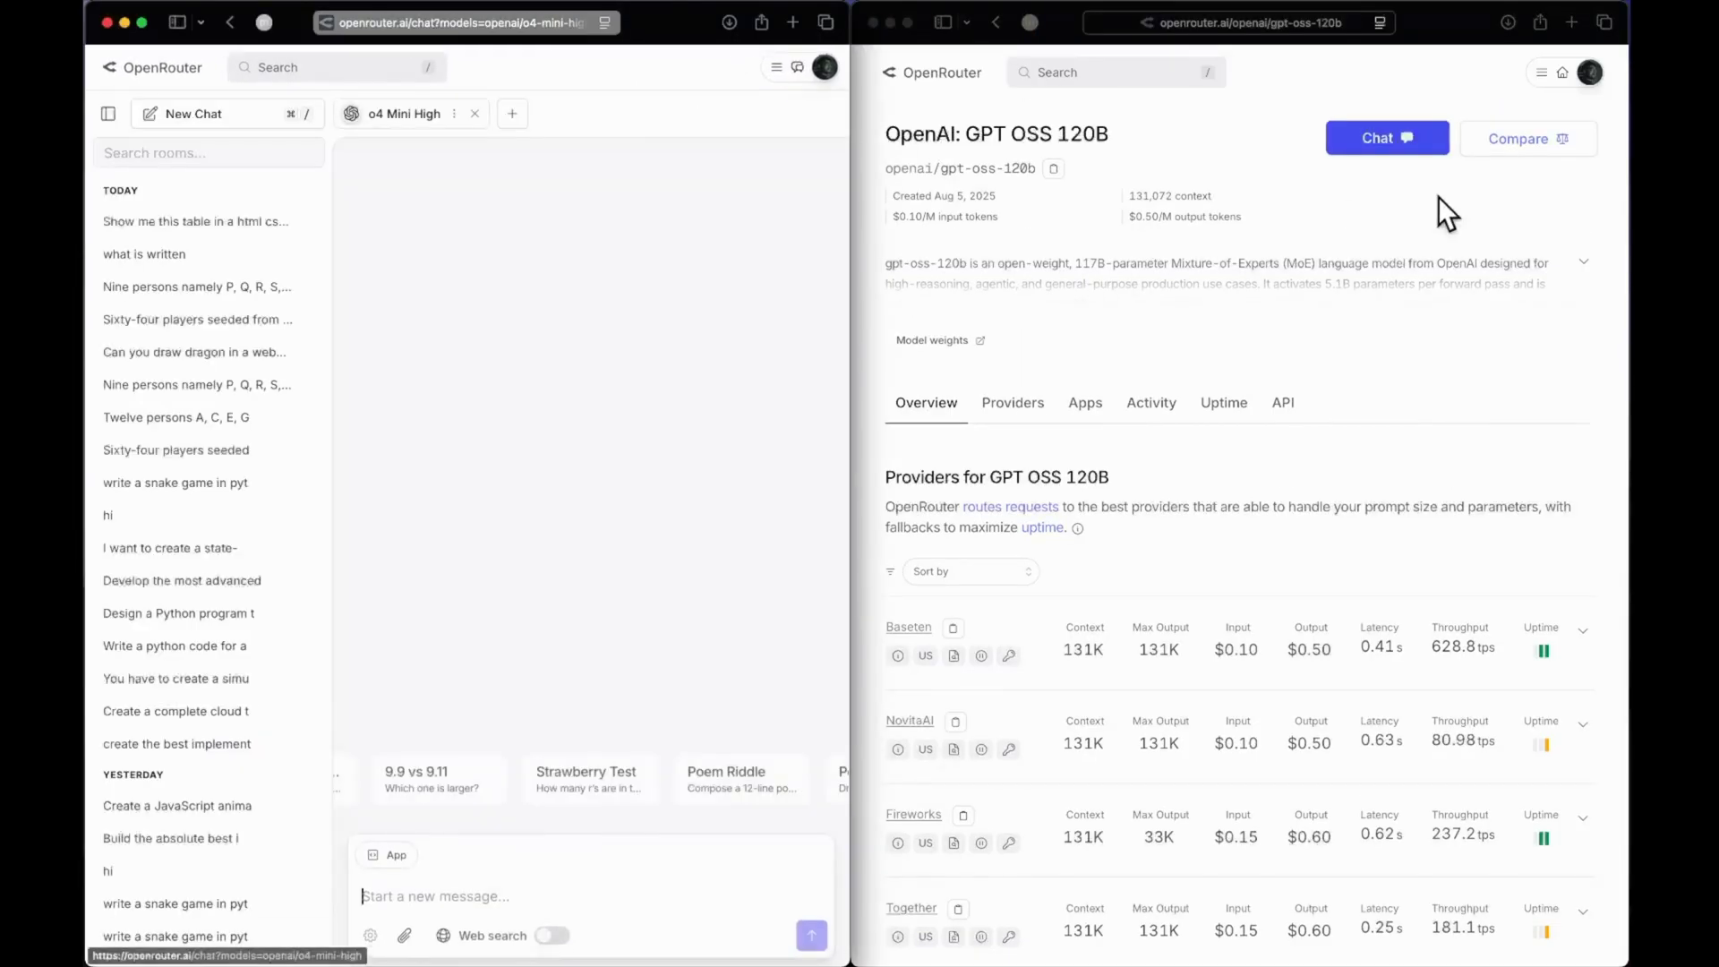
{"action": "left_click", "coordinate": [1398, 144]}
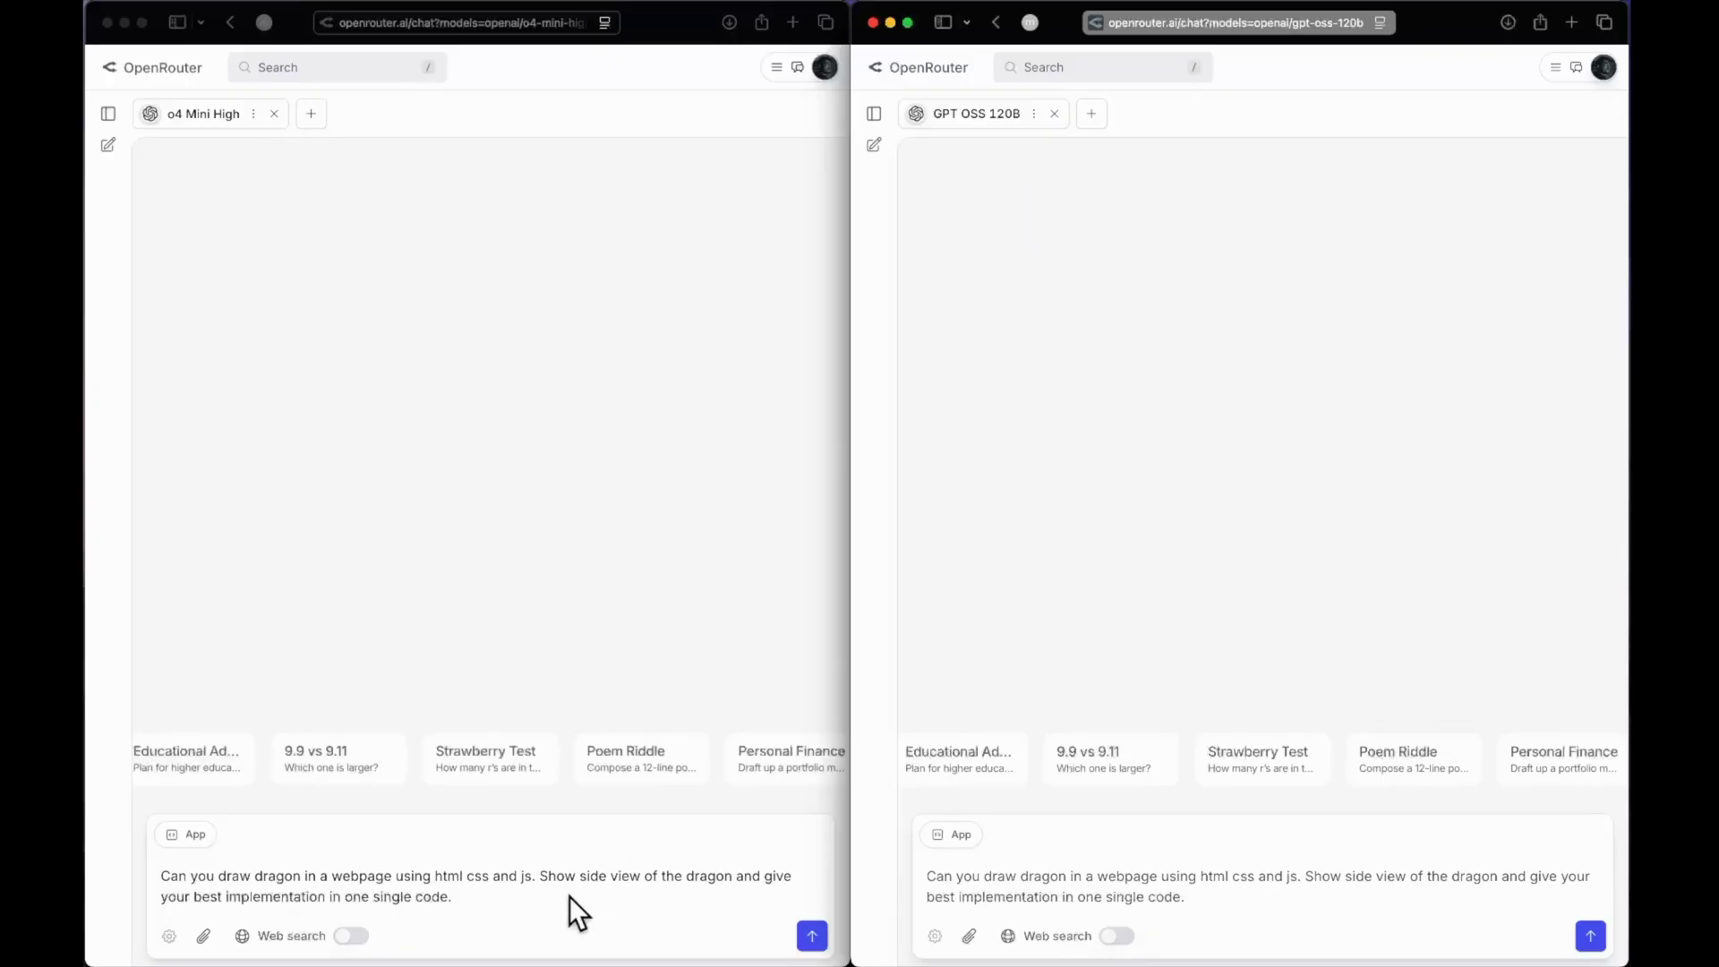
- Send both models the prompt to draw a side-view dragon in a webpage using html css and js in one single code
{"action": "left_click", "coordinate": [569, 896]}
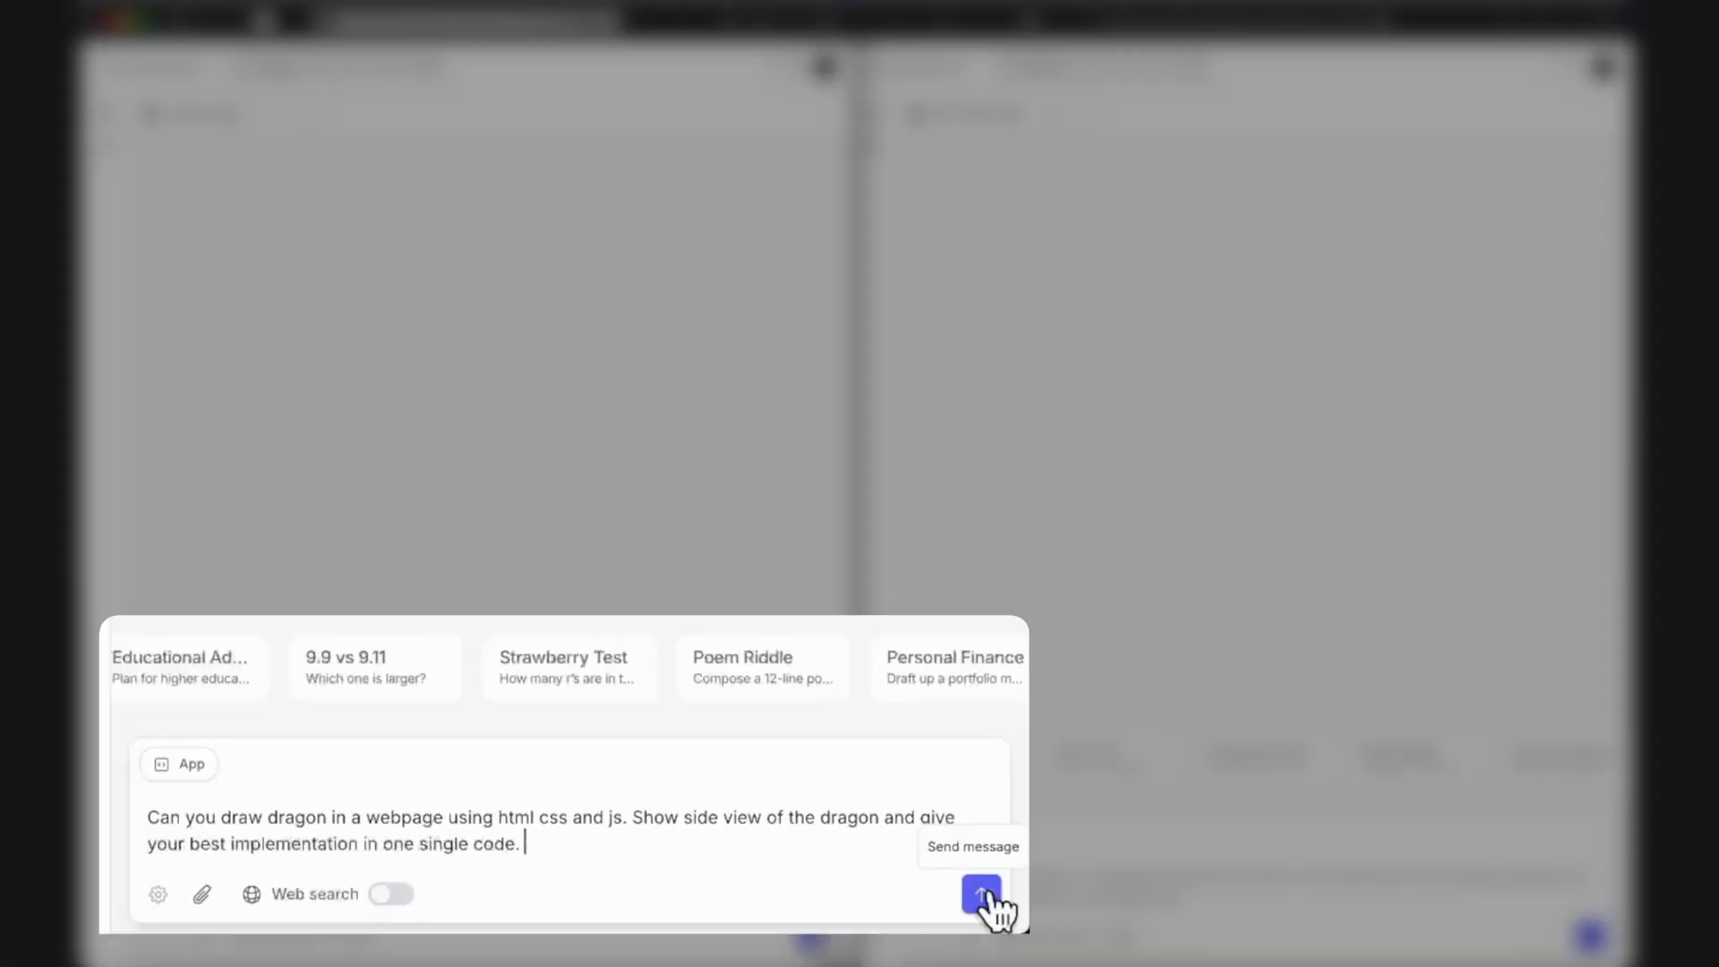
{"action": "left_click", "coordinate": [982, 894]}
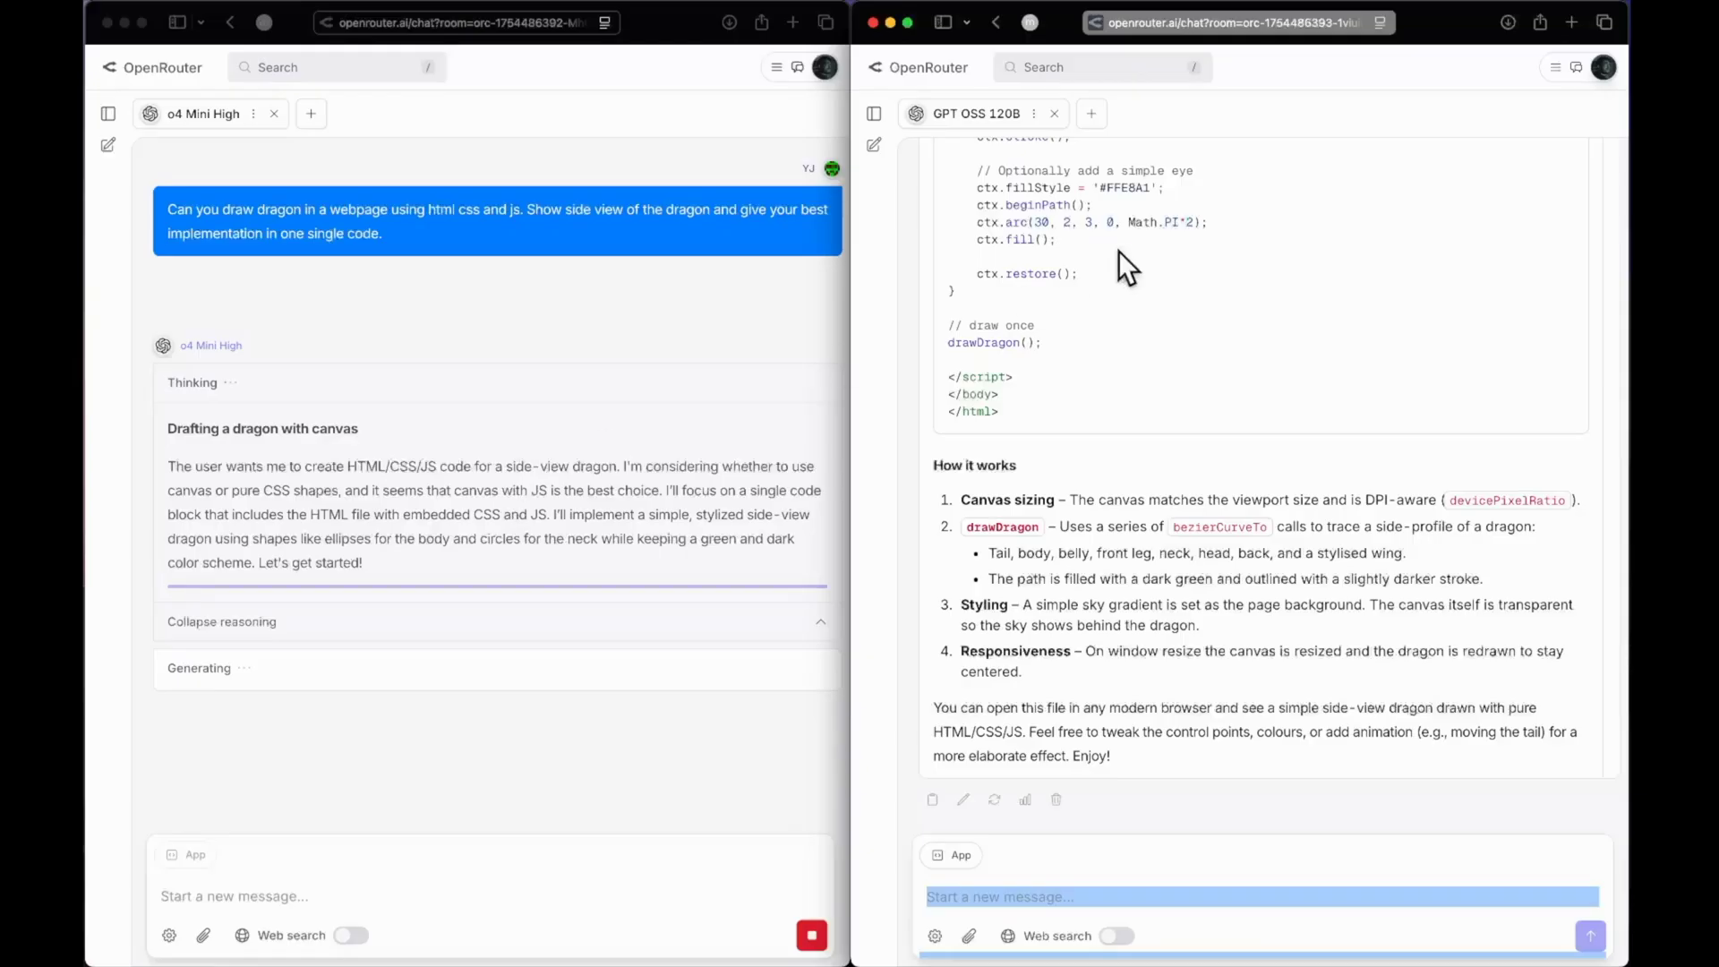
- Open openrouter.ai in a new tab of the GPT OSS 120B window and search for that model's page
{"action": "key", "text": "super+t"}
{"action": "type", "text": "openrouter.ai"}
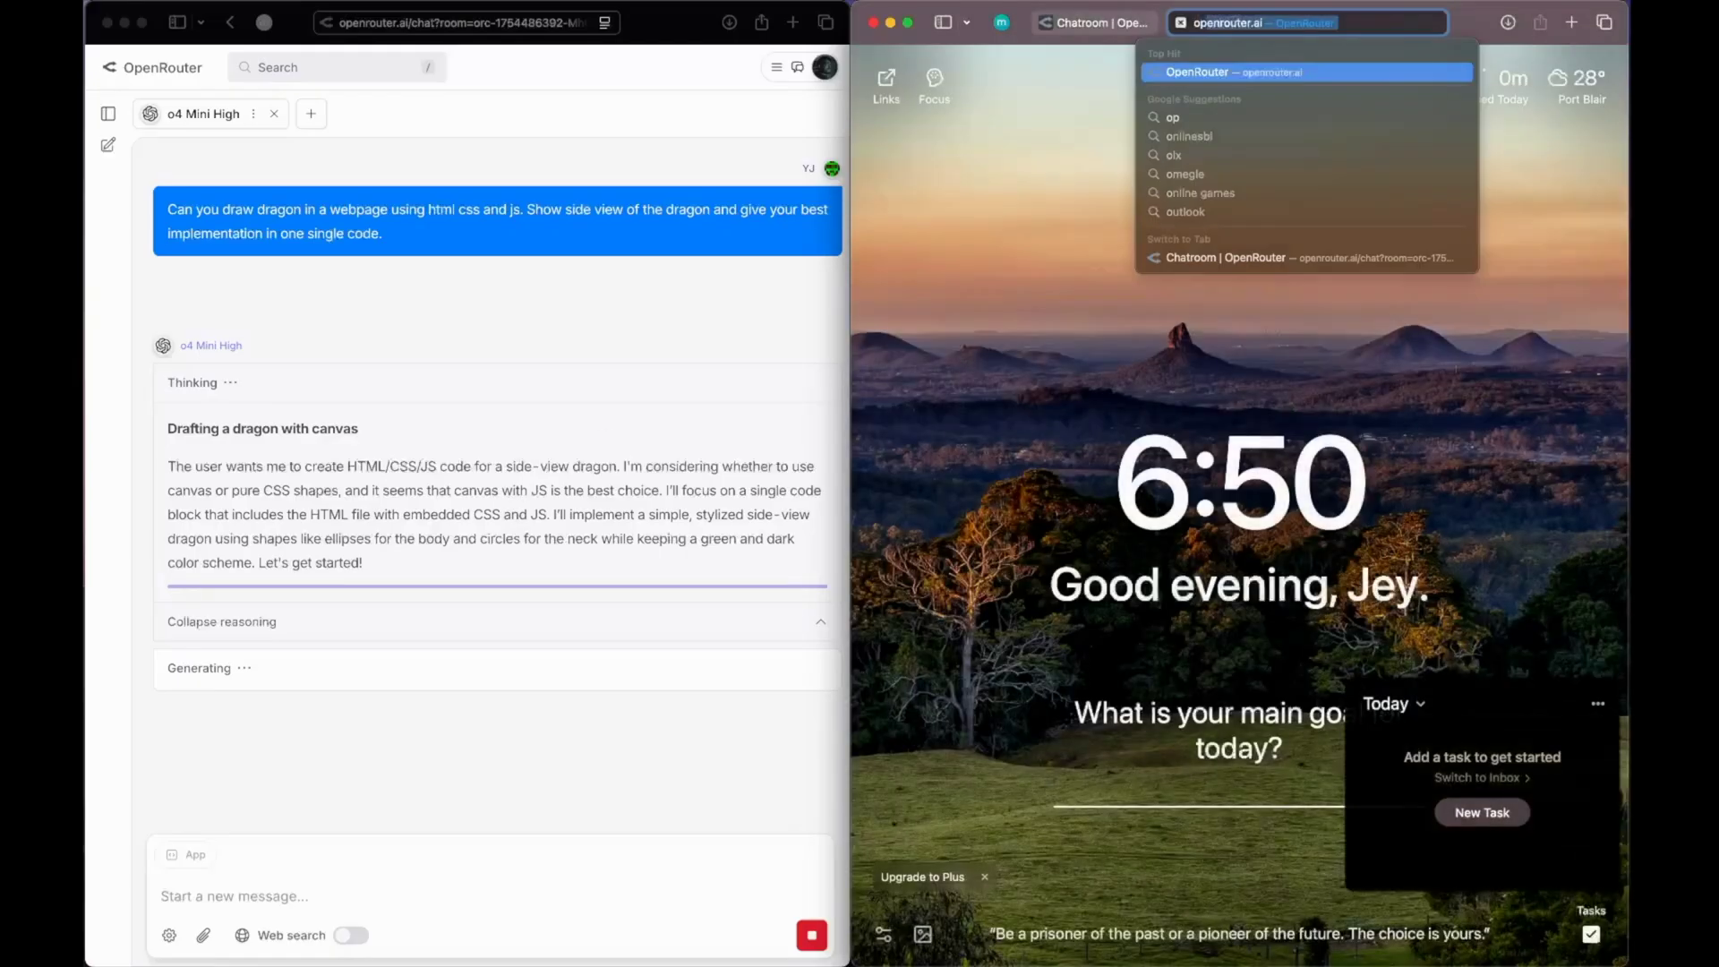
{"action": "key", "text": "Return"}
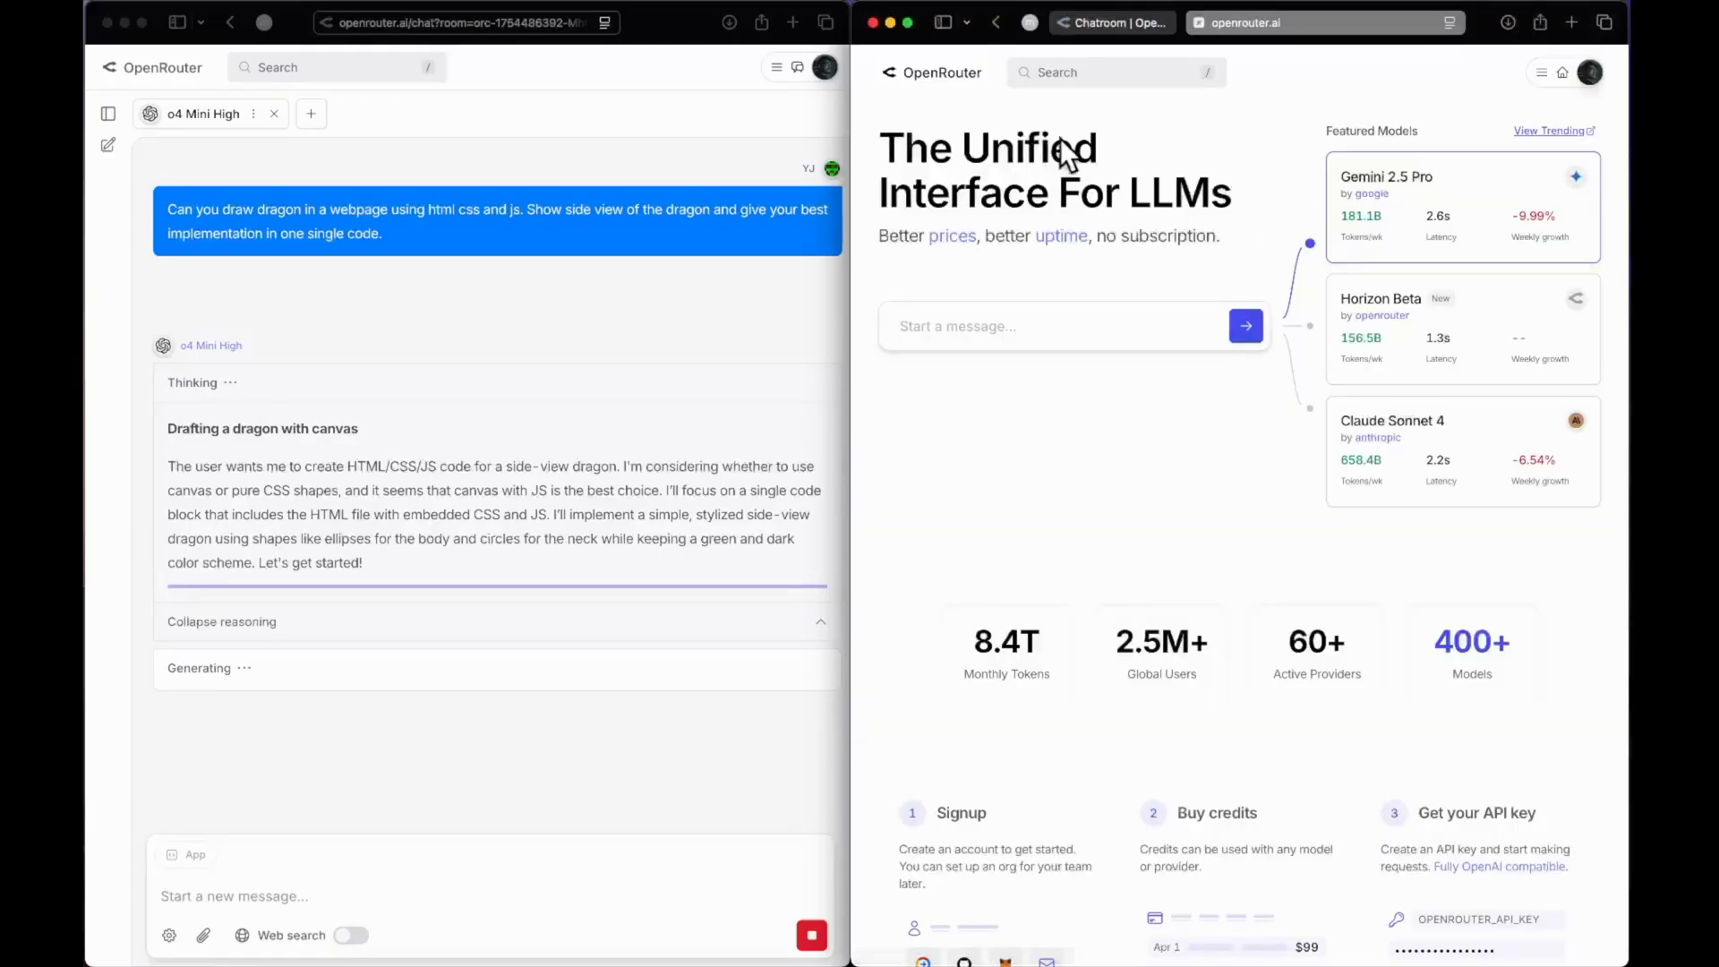
{"action": "type", "text": "/o"}
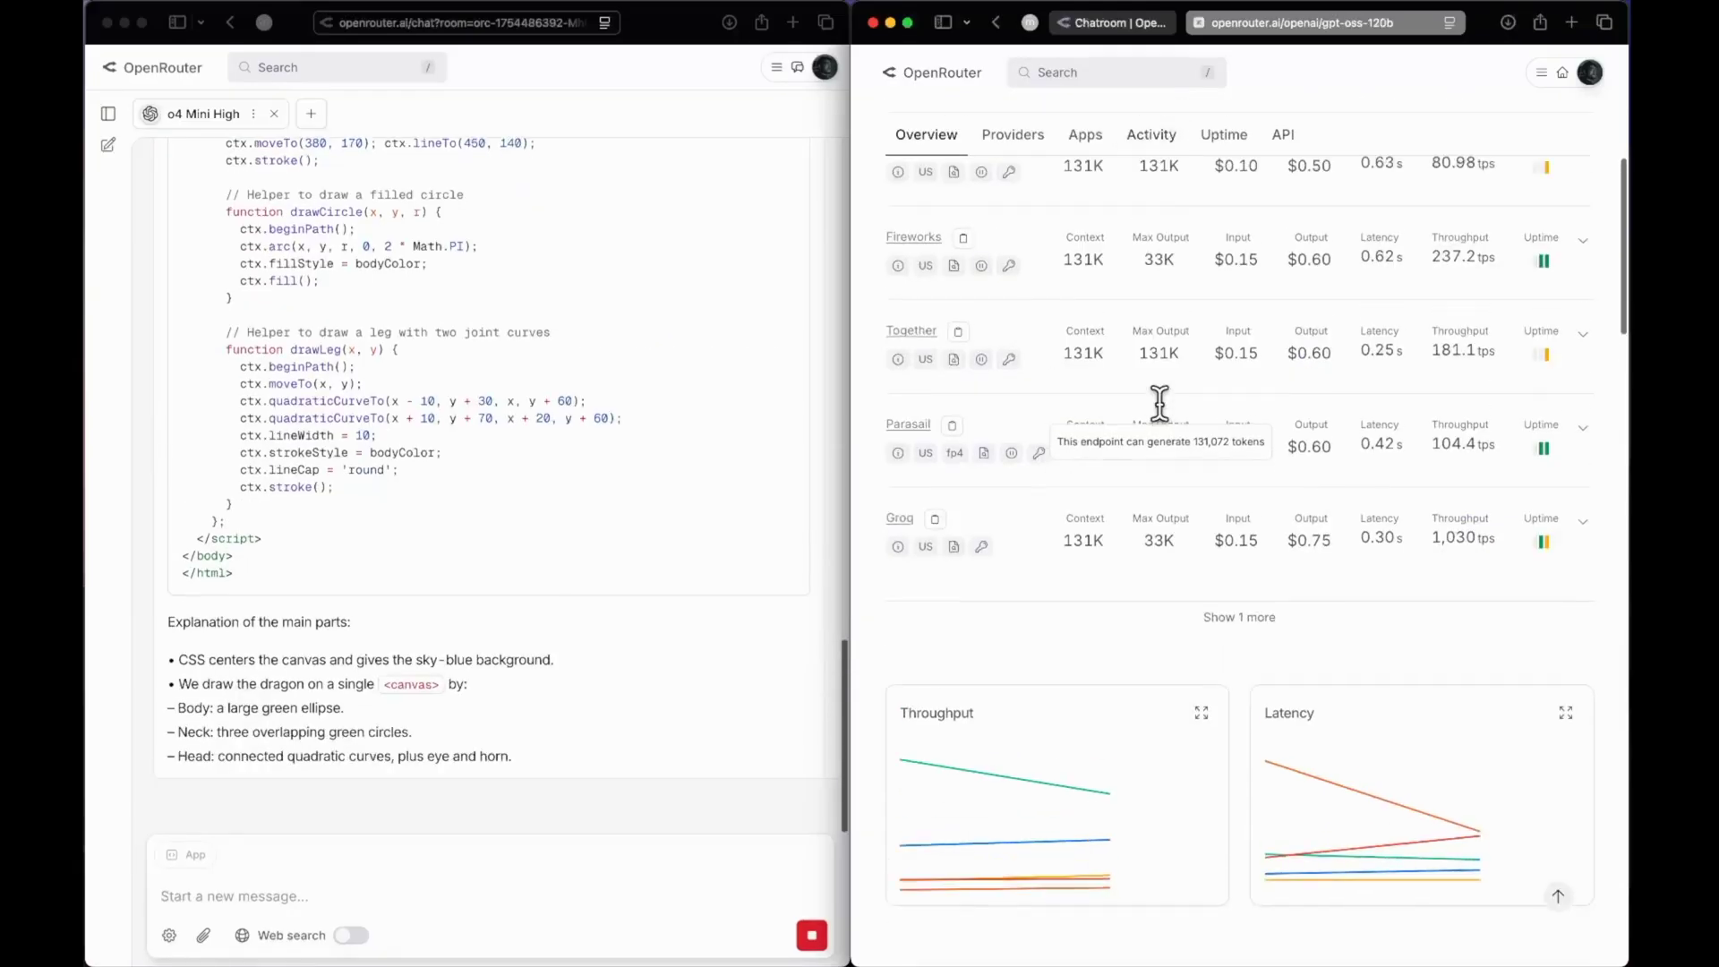
- Compare the throughput of the GPT OSS 120B providers, highlighting Groq's throughput figure
{"action": "scroll", "coordinate": [1159, 404], "scroll_direction": "up", "scroll_amount": 2}
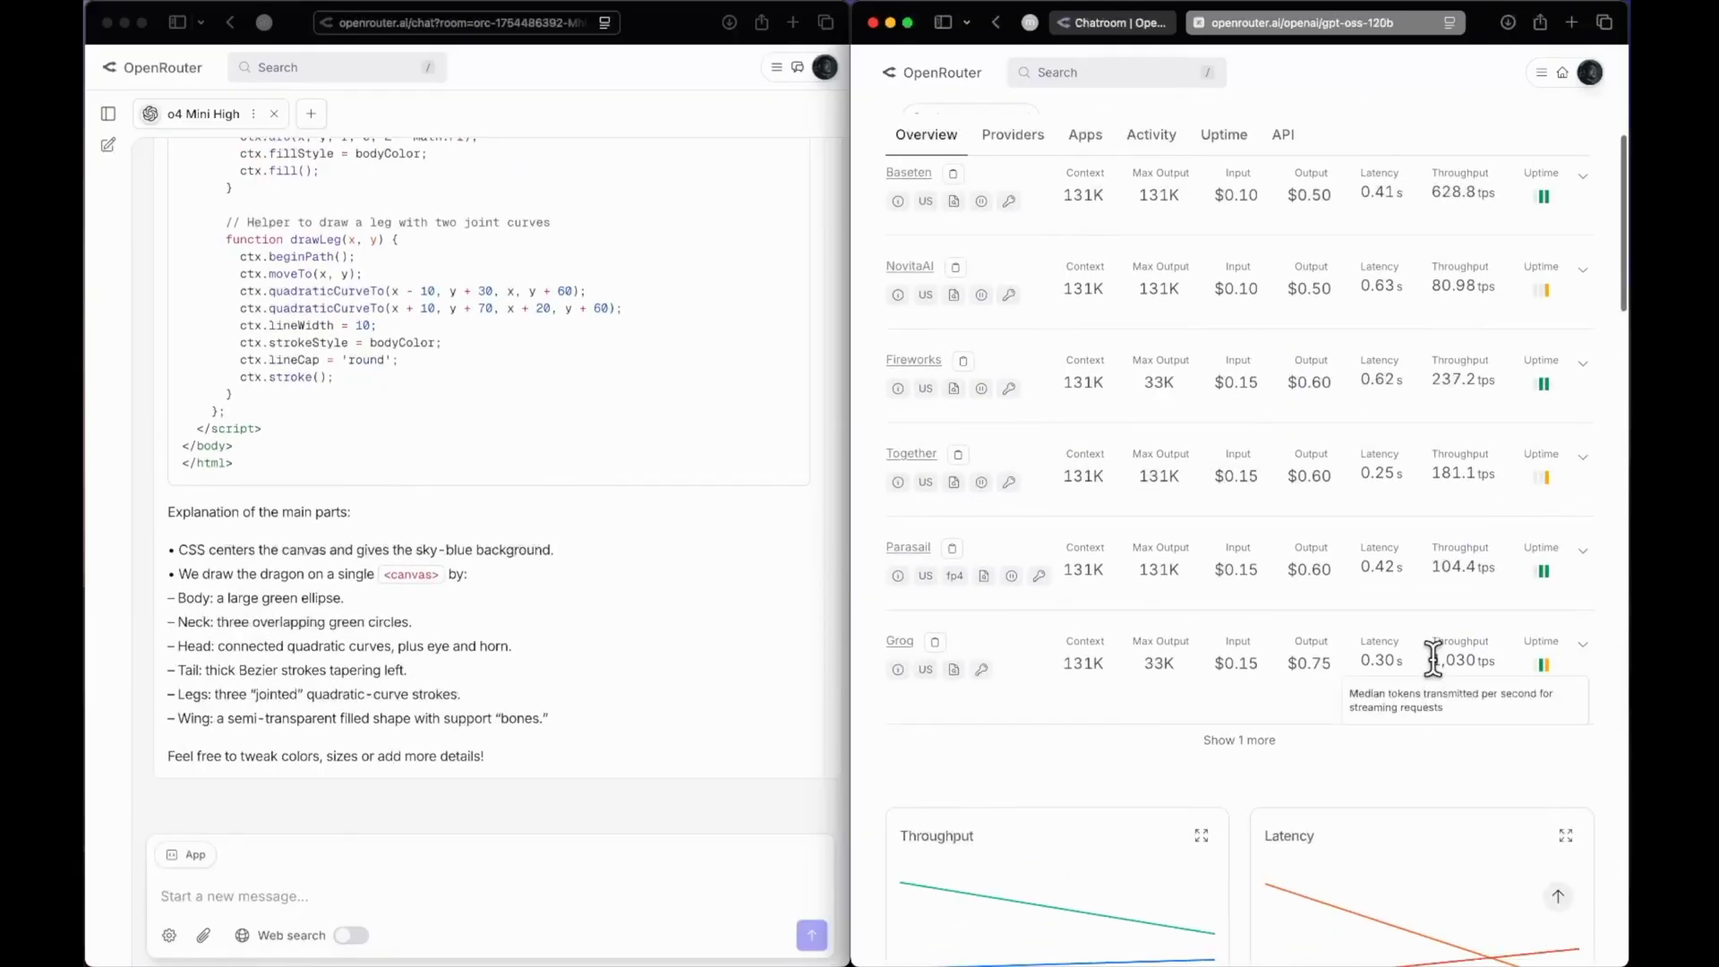
{"action": "left_click_drag", "start_coordinate": [1427, 659], "coordinate": [1498, 652]}
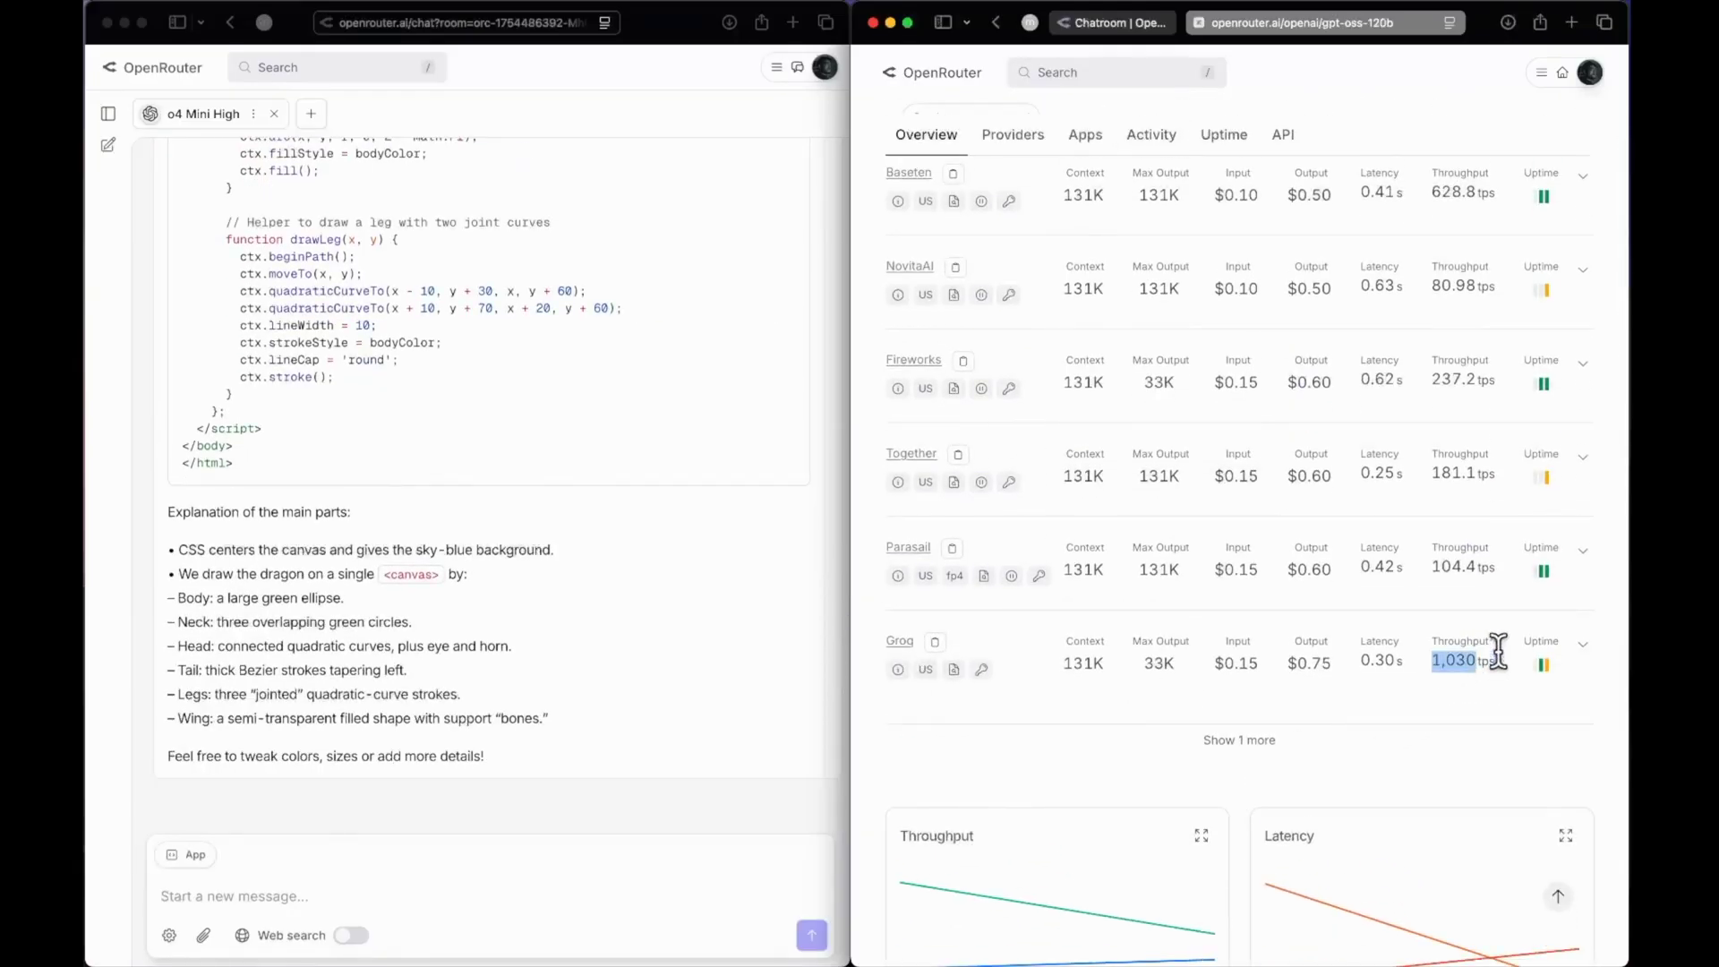
{"action": "scroll", "coordinate": [1481, 552], "scroll_direction": "up", "scroll_amount": 5}
{"action": "scroll", "coordinate": [1345, 432], "scroll_direction": "down", "scroll_amount": 3}
{"action": "scroll", "coordinate": [1346, 433], "scroll_direction": "up", "scroll_amount": 5}
{"action": "scroll", "coordinate": [1346, 433], "scroll_direction": "down", "scroll_amount": 2}
{"action": "scroll", "coordinate": [1346, 433], "scroll_direction": "down", "scroll_amount": 5}
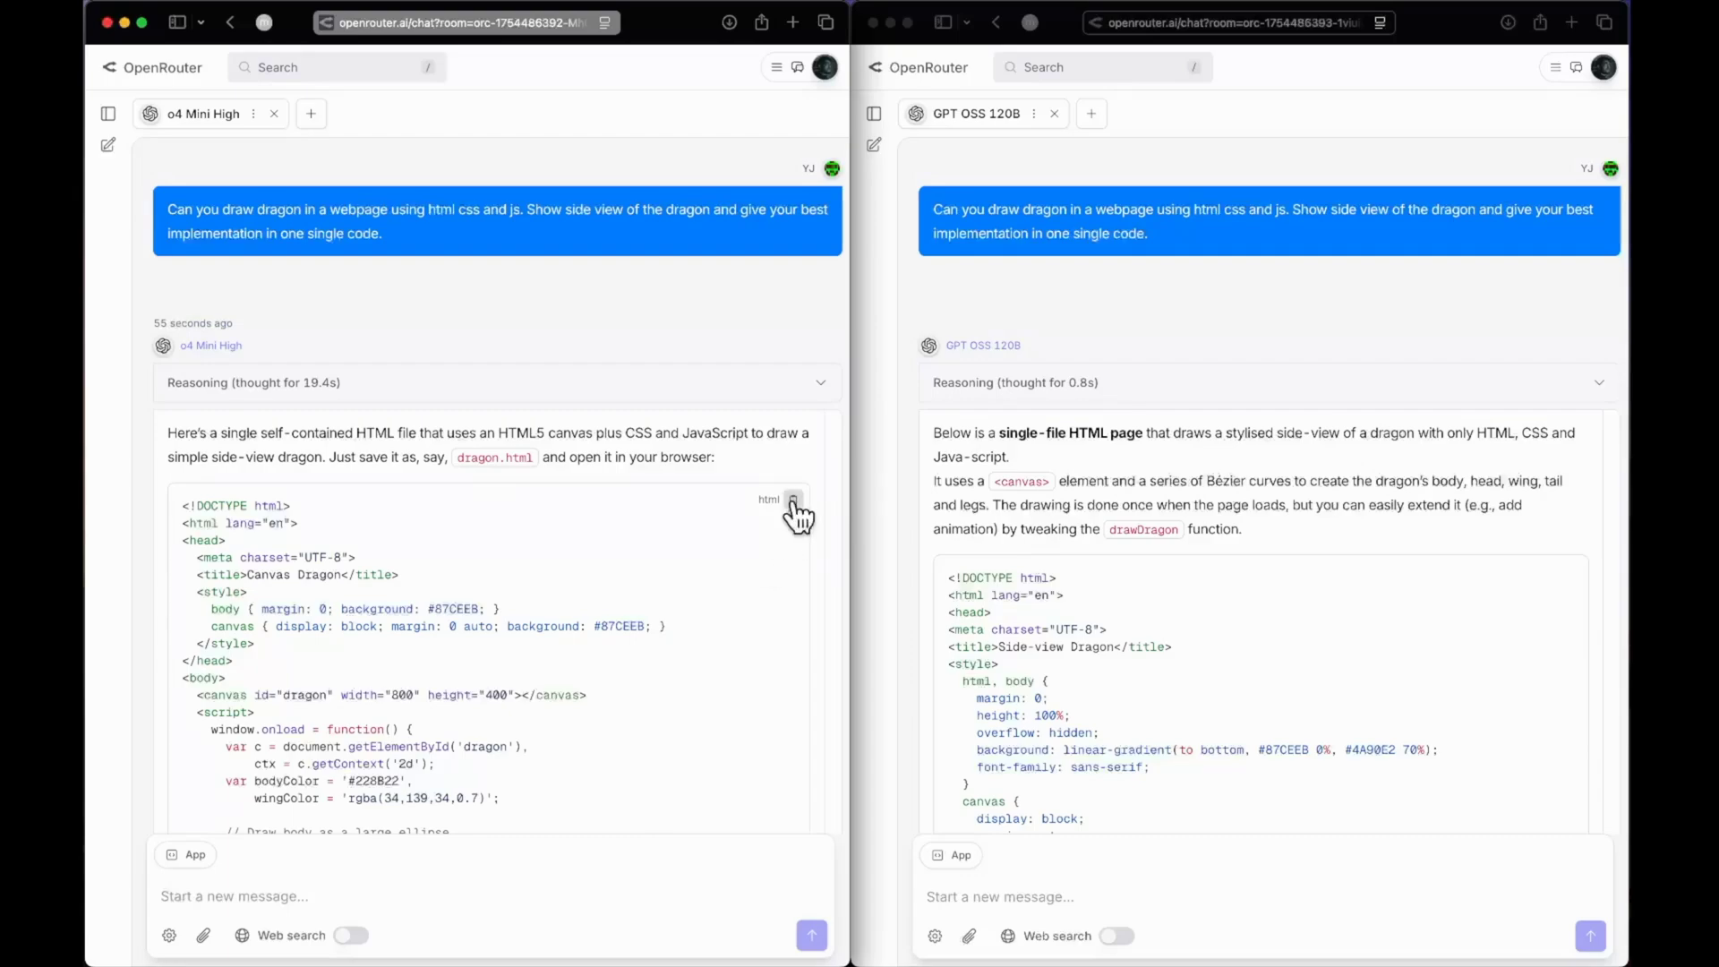
- Copy o4 Mini High's dragon code into HTML Online Viewer in a new tab and render it as a full-page preview
{"action": "left_click", "coordinate": [794, 506]}
{"action": "key", "text": "super+t"}
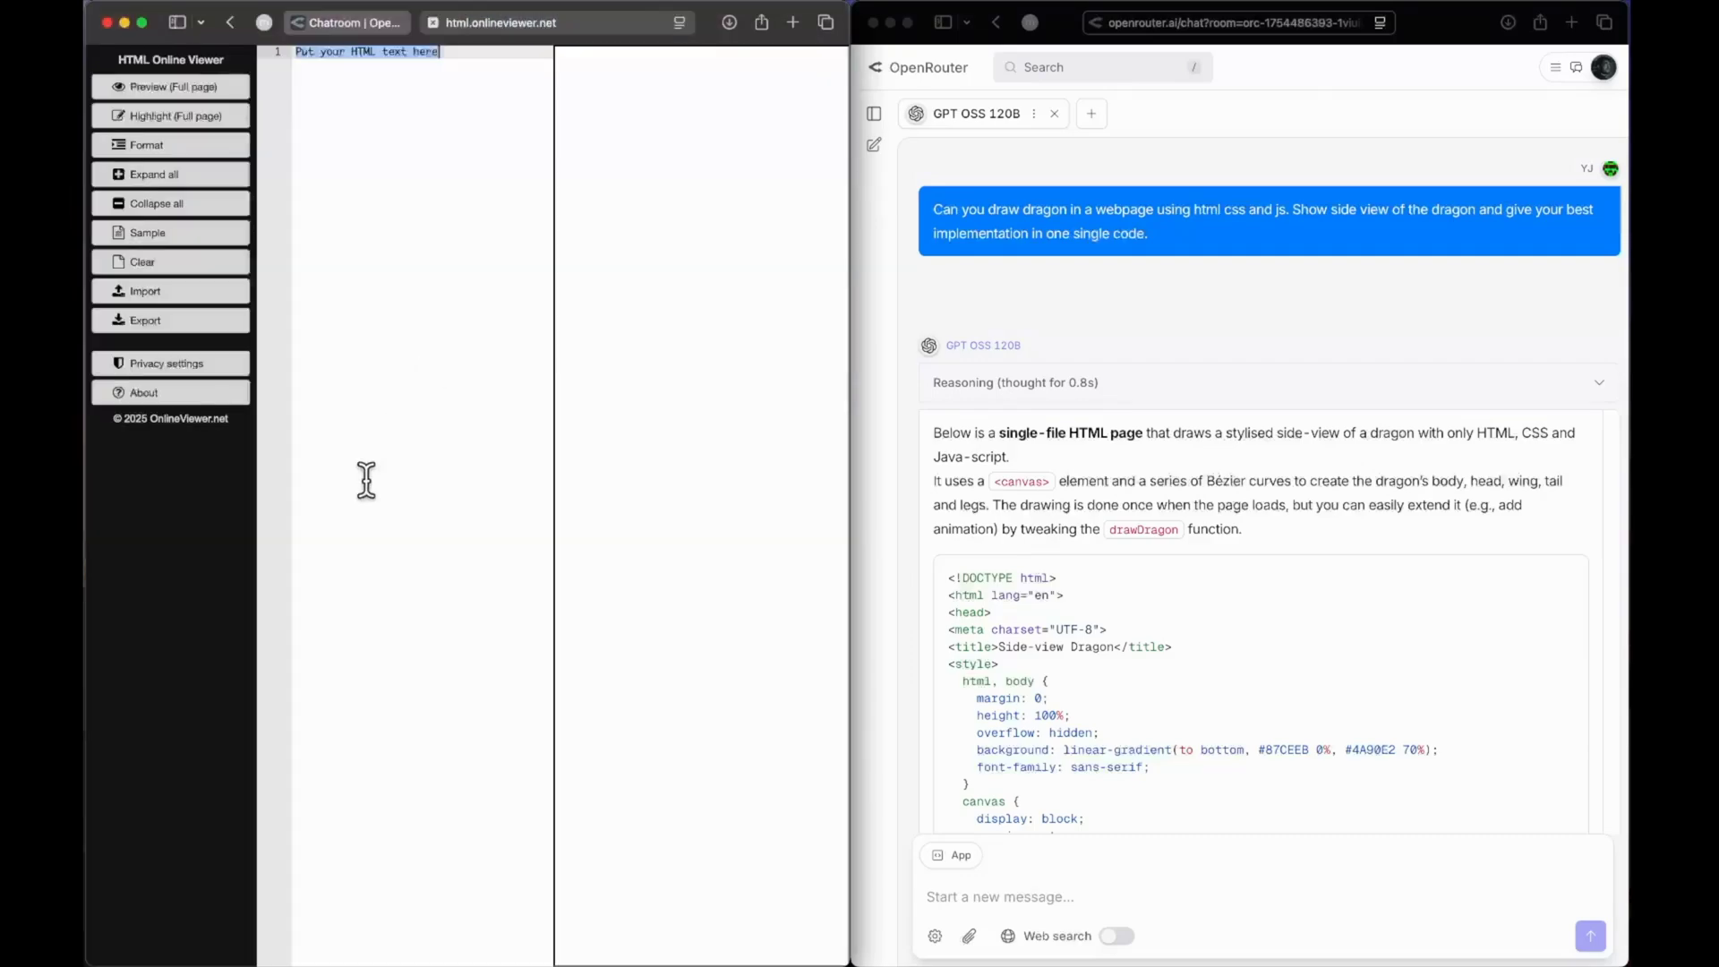
{"action": "key", "text": "super+v"}
{"action": "left_click", "coordinate": [202, 90]}
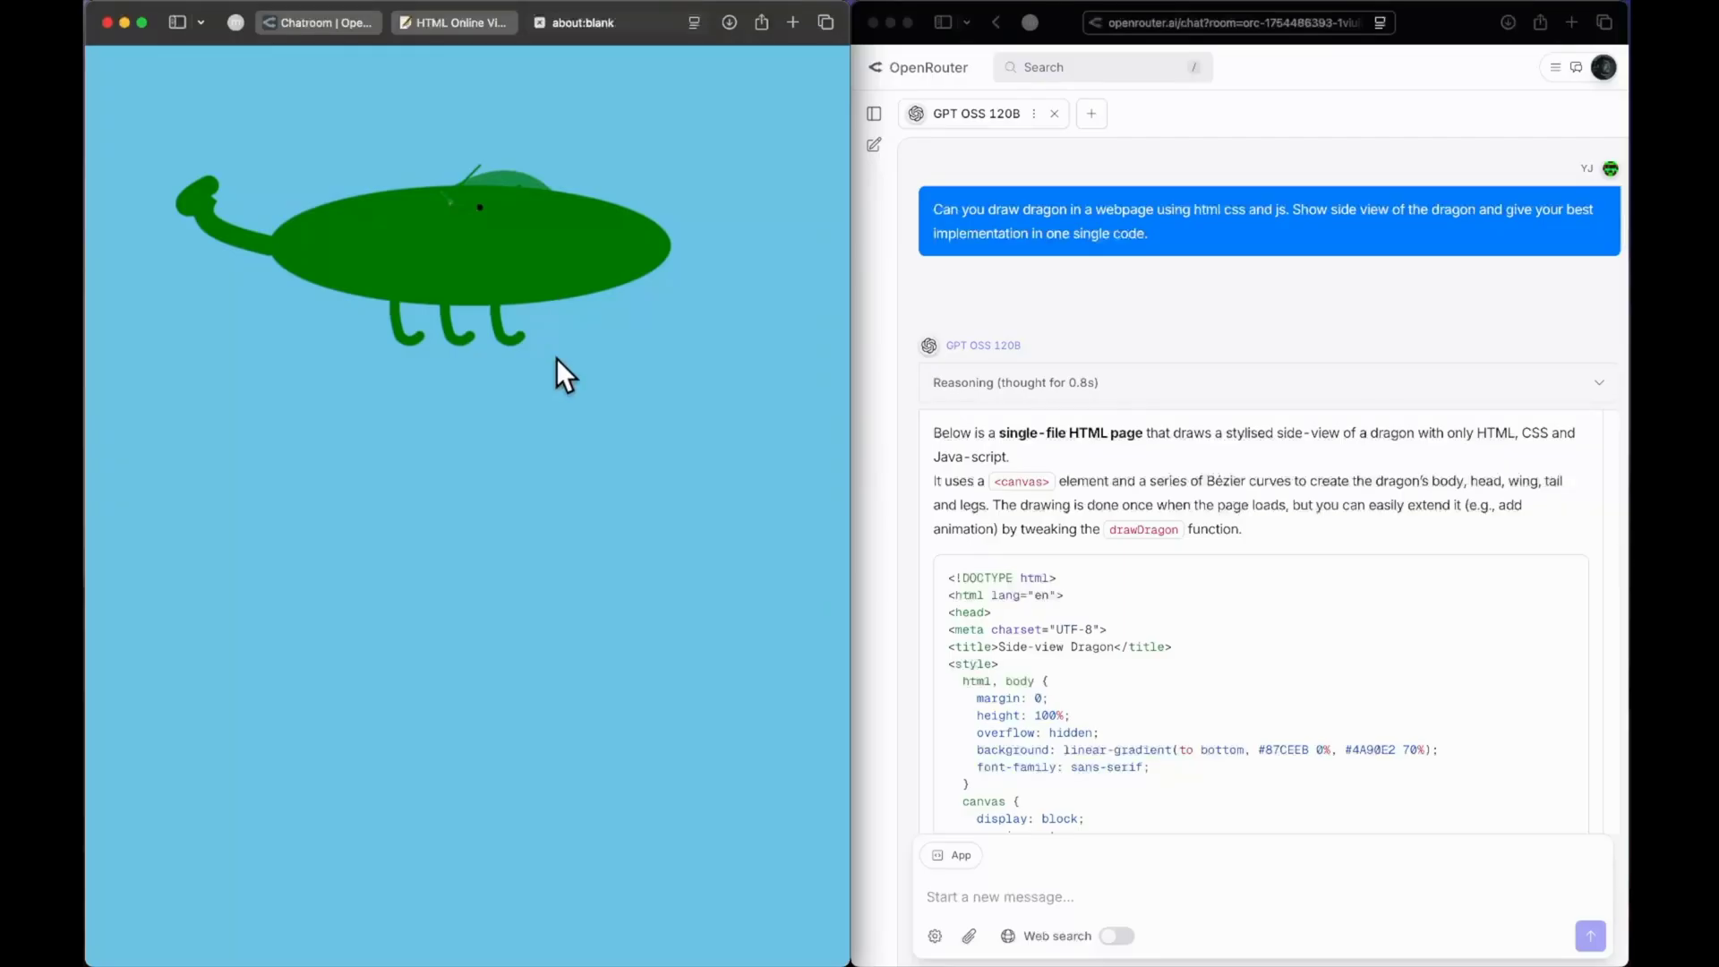
- Copy GPT OSS 120B's dragon code into HTML Online Viewer in a new tab and render it as a full-page preview
{"action": "left_click", "coordinate": [1136, 349]}
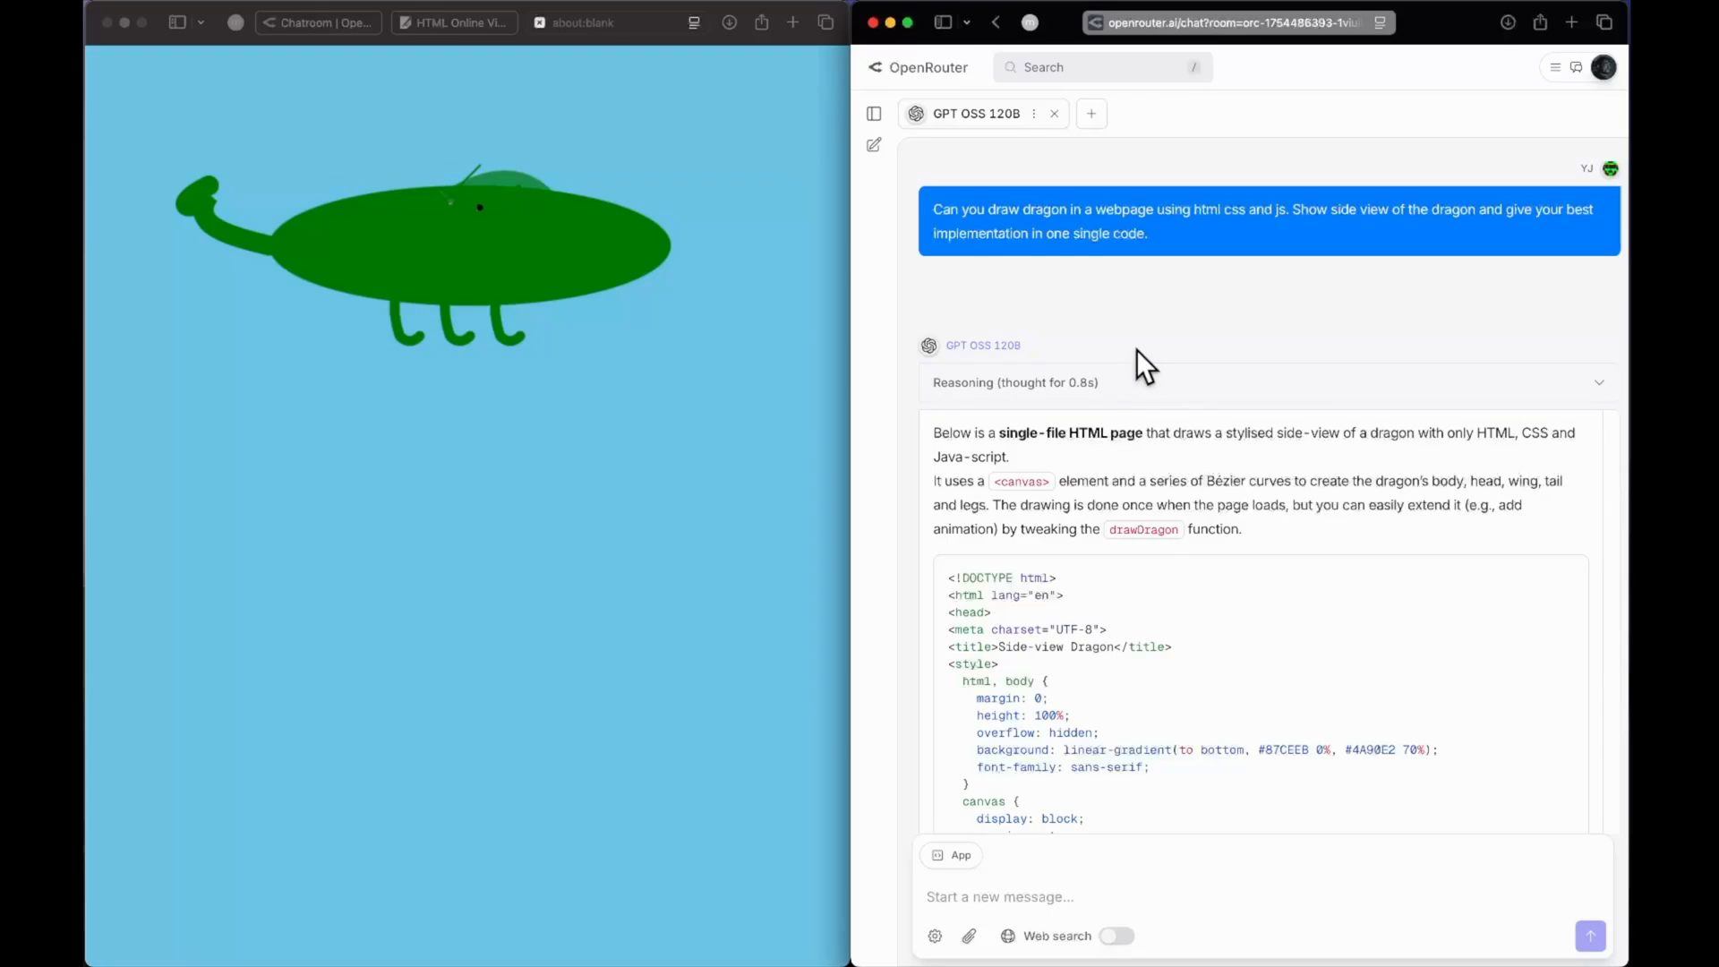
{"action": "scroll", "coordinate": [1369, 507], "scroll_direction": "down", "scroll_amount": 2}
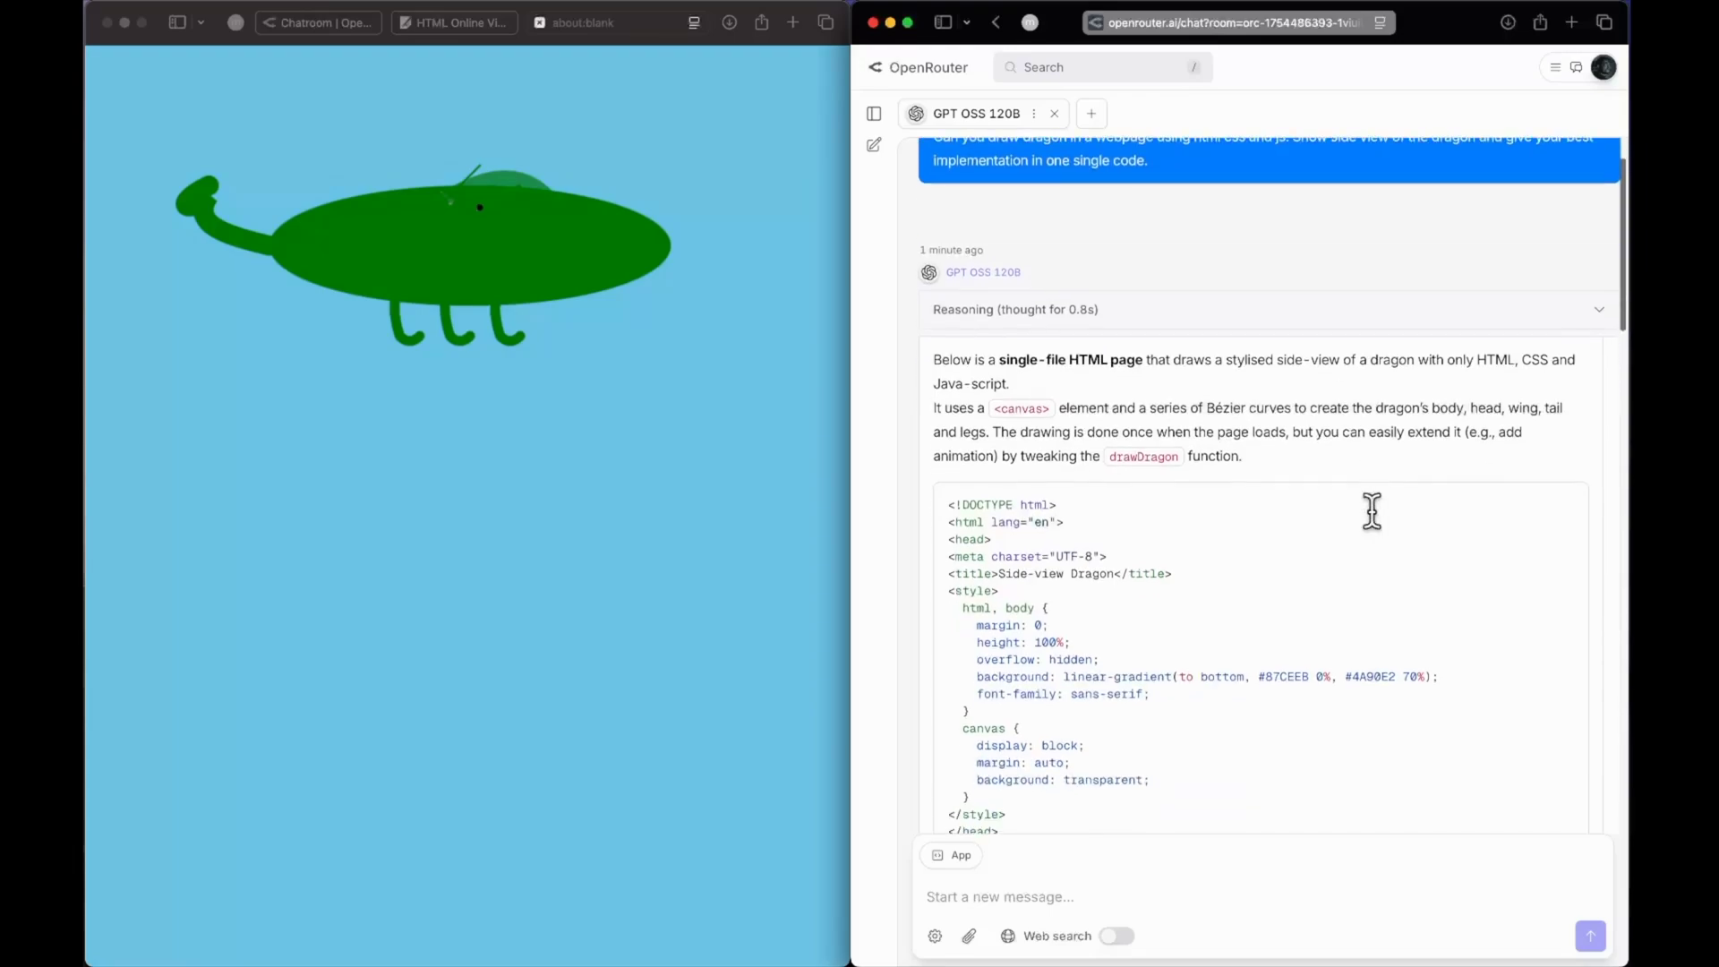
{"action": "left_click", "coordinate": [1573, 499]}
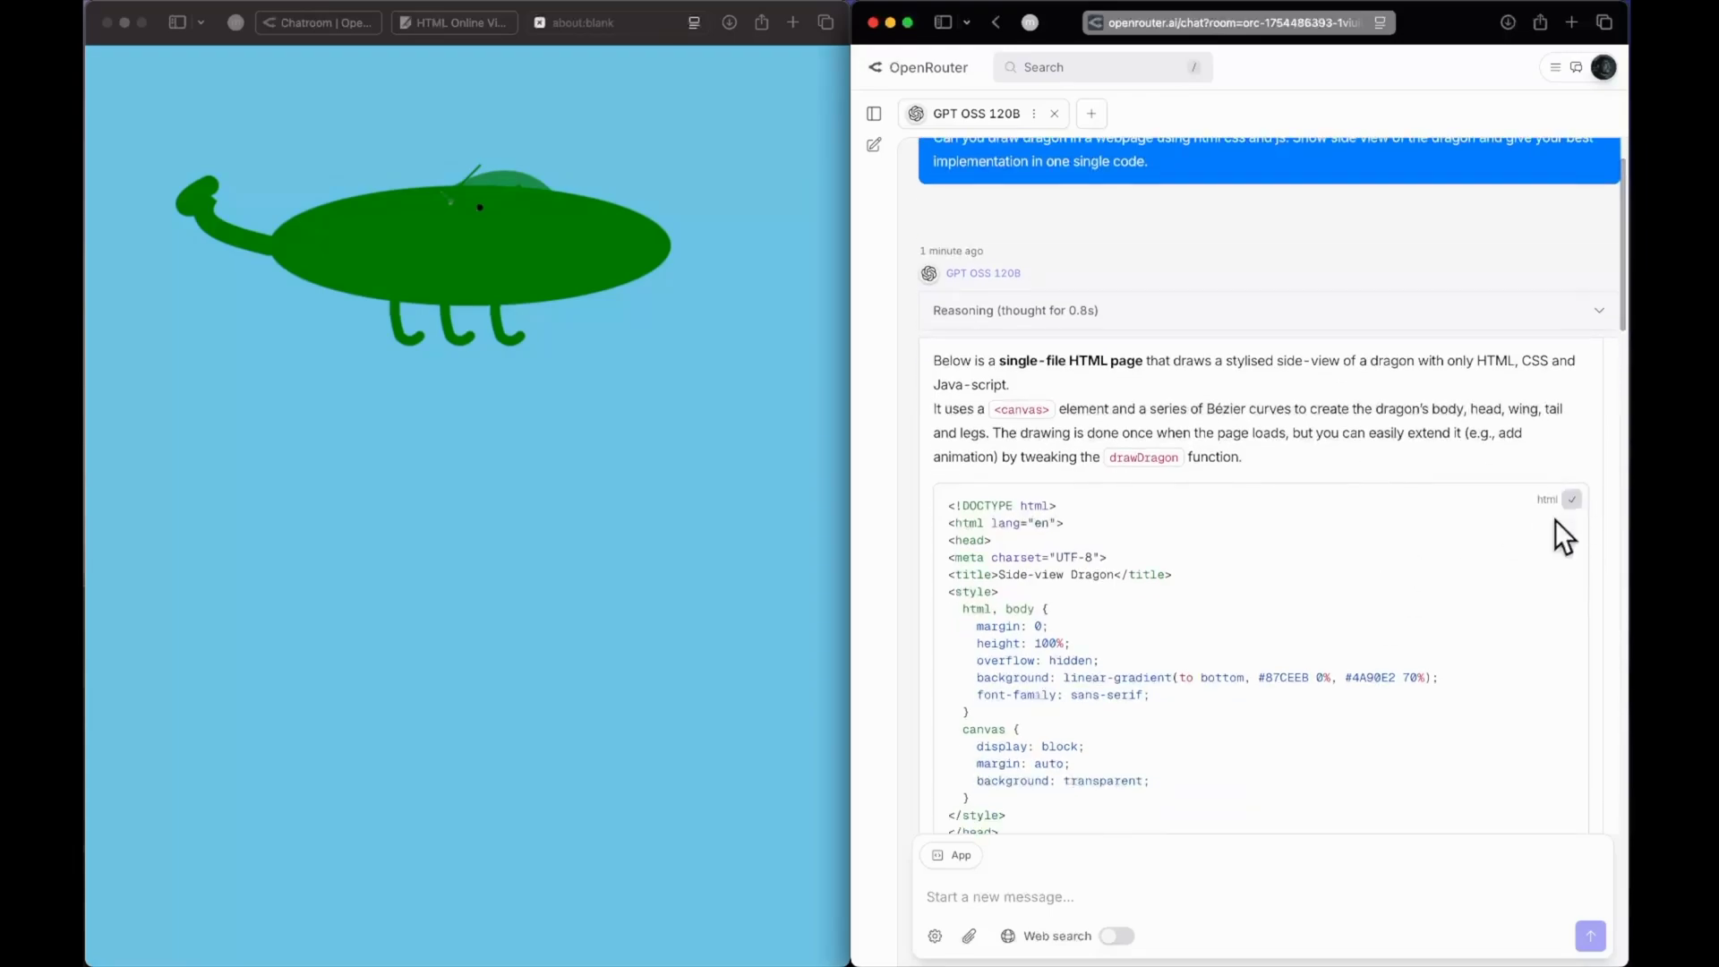
{"action": "key", "text": "super+t"}
{"action": "type", "text": "h"}
{"action": "key", "text": "Return"}
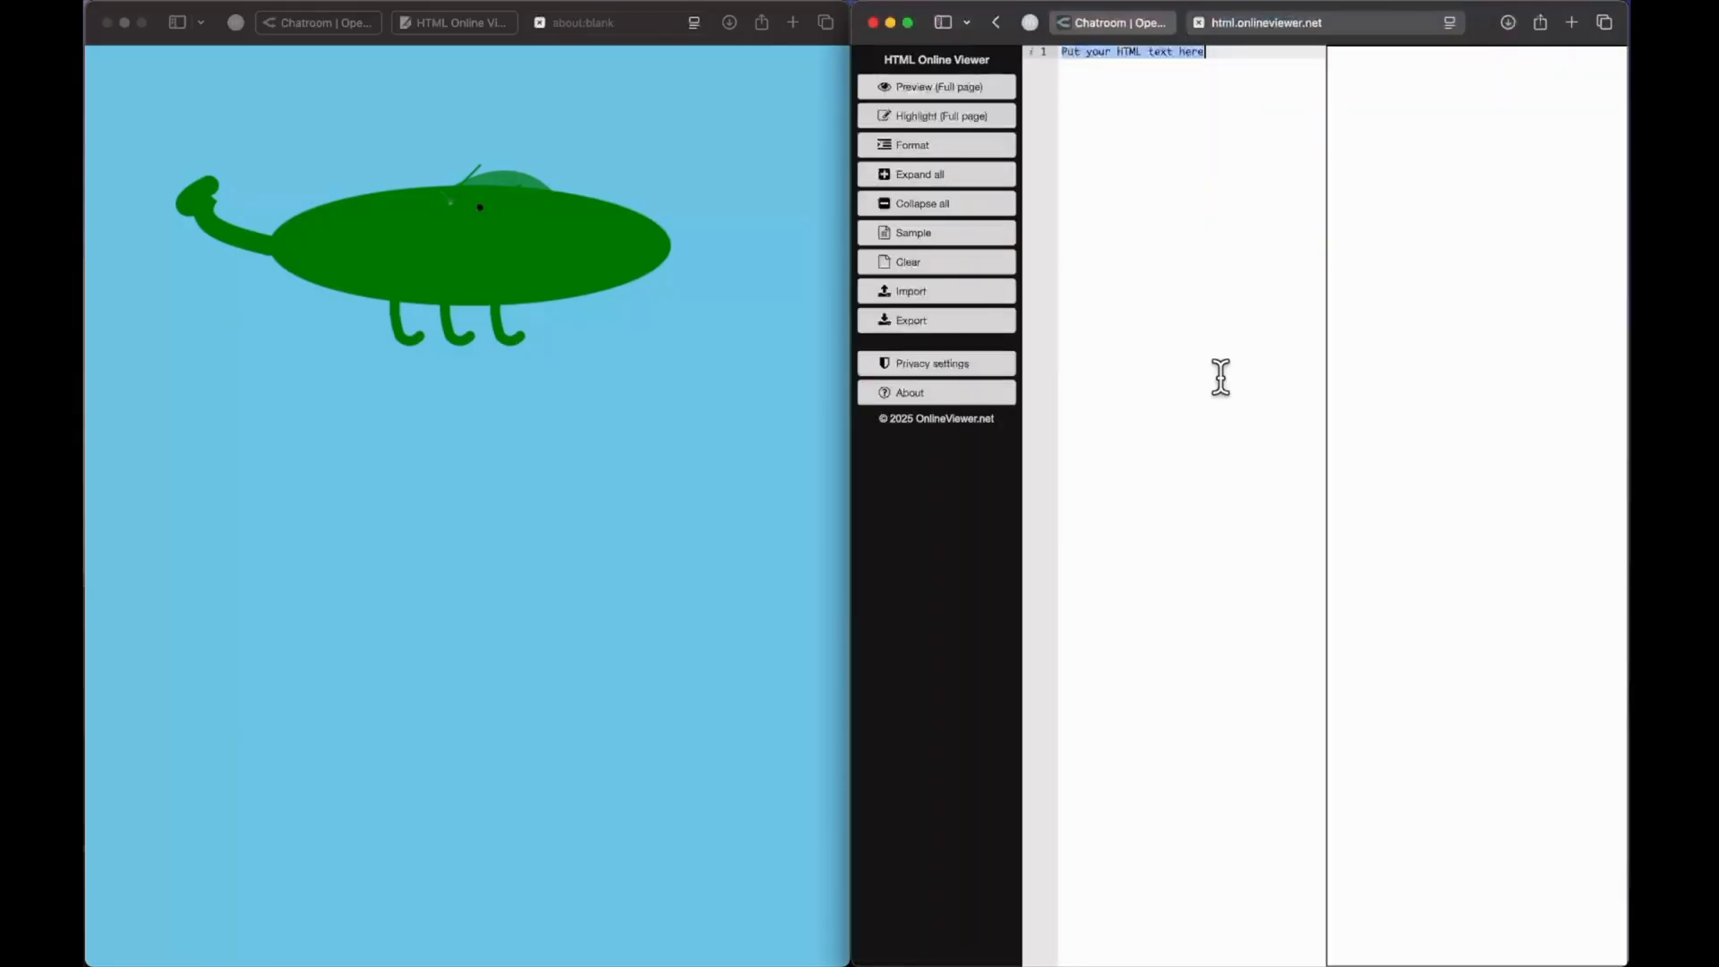
{"action": "key", "text": "super+v"}
{"action": "left_click", "coordinate": [976, 84]}
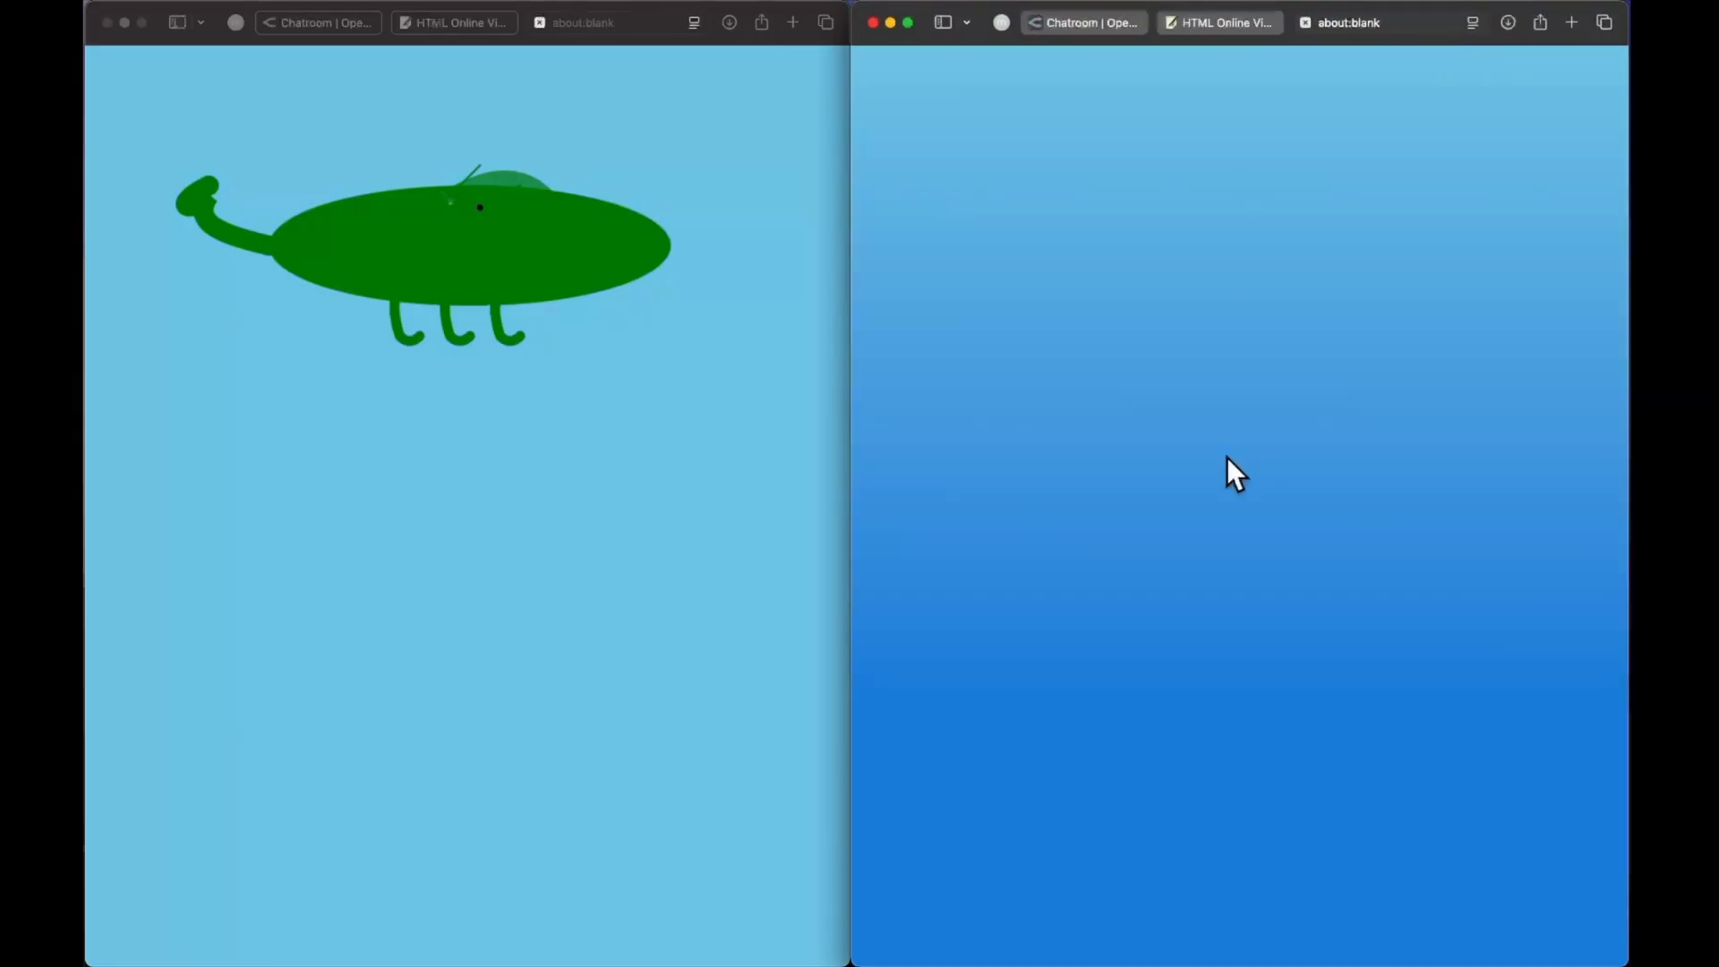
- View the GPT OSS 120B dragon preview in full screen and return to the side-by-side windows
{"action": "left_click", "coordinate": [907, 23]}
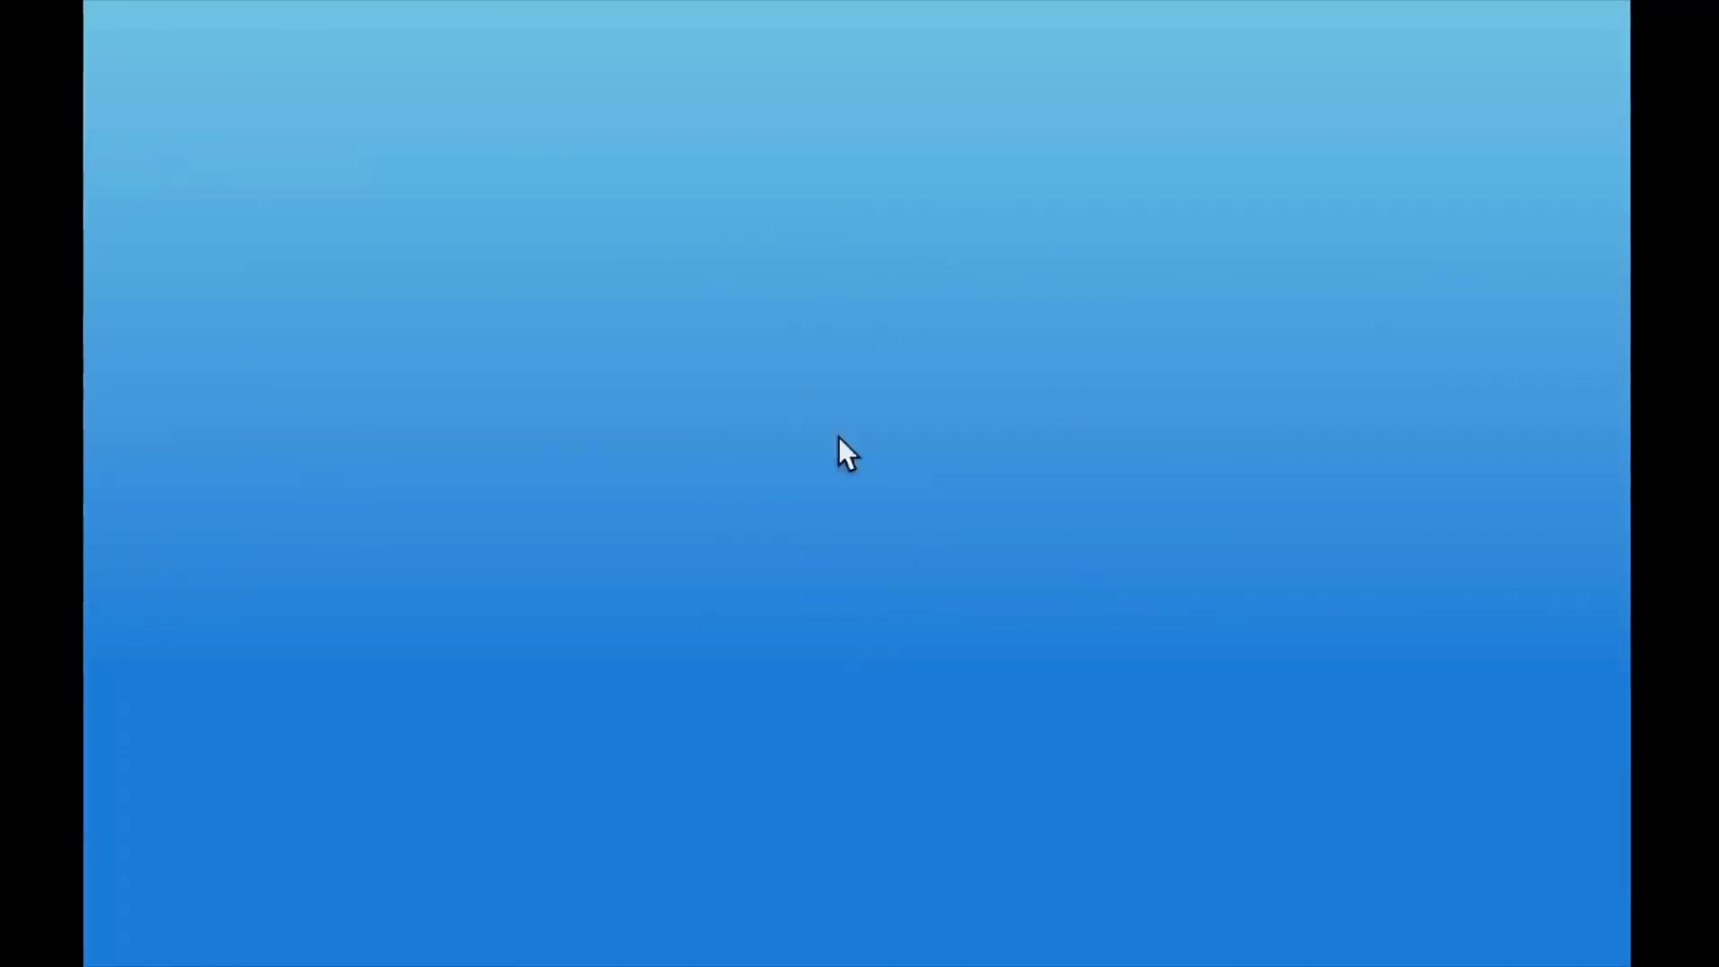
{"action": "mouse_move", "coordinate": [455, 0]}
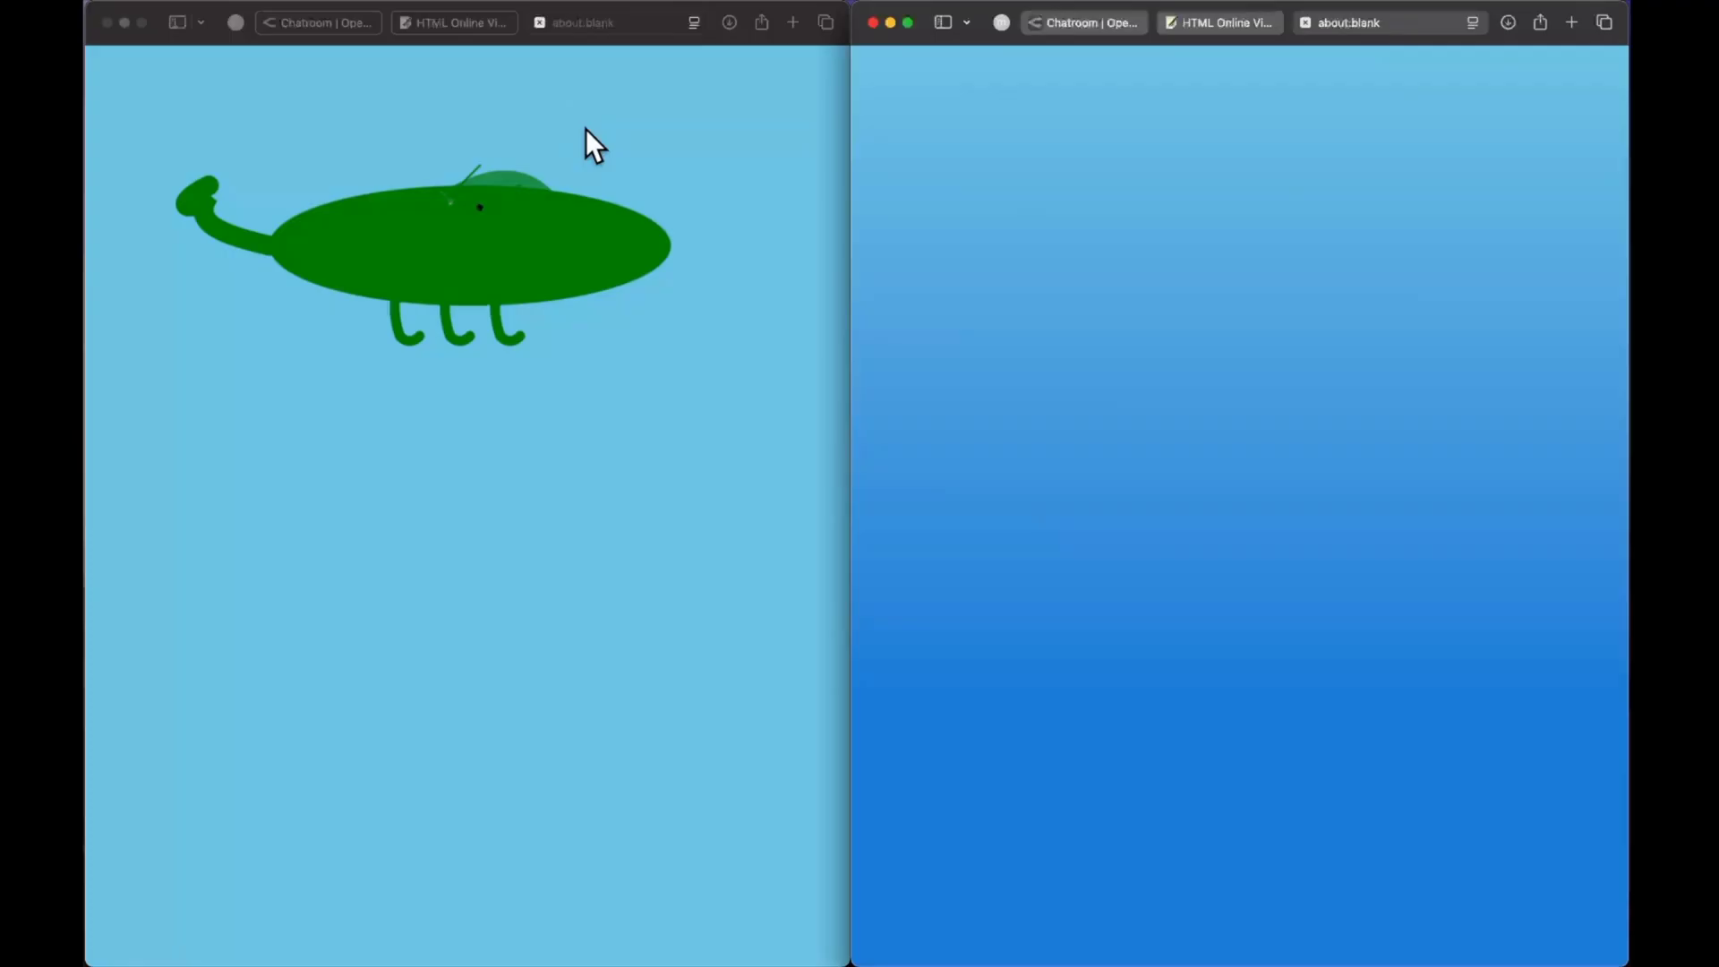
- Close the dragon preview and HTML Online Viewer tabs in both windows, returning to the two model chats
{"action": "left_click", "coordinate": [1306, 25]}
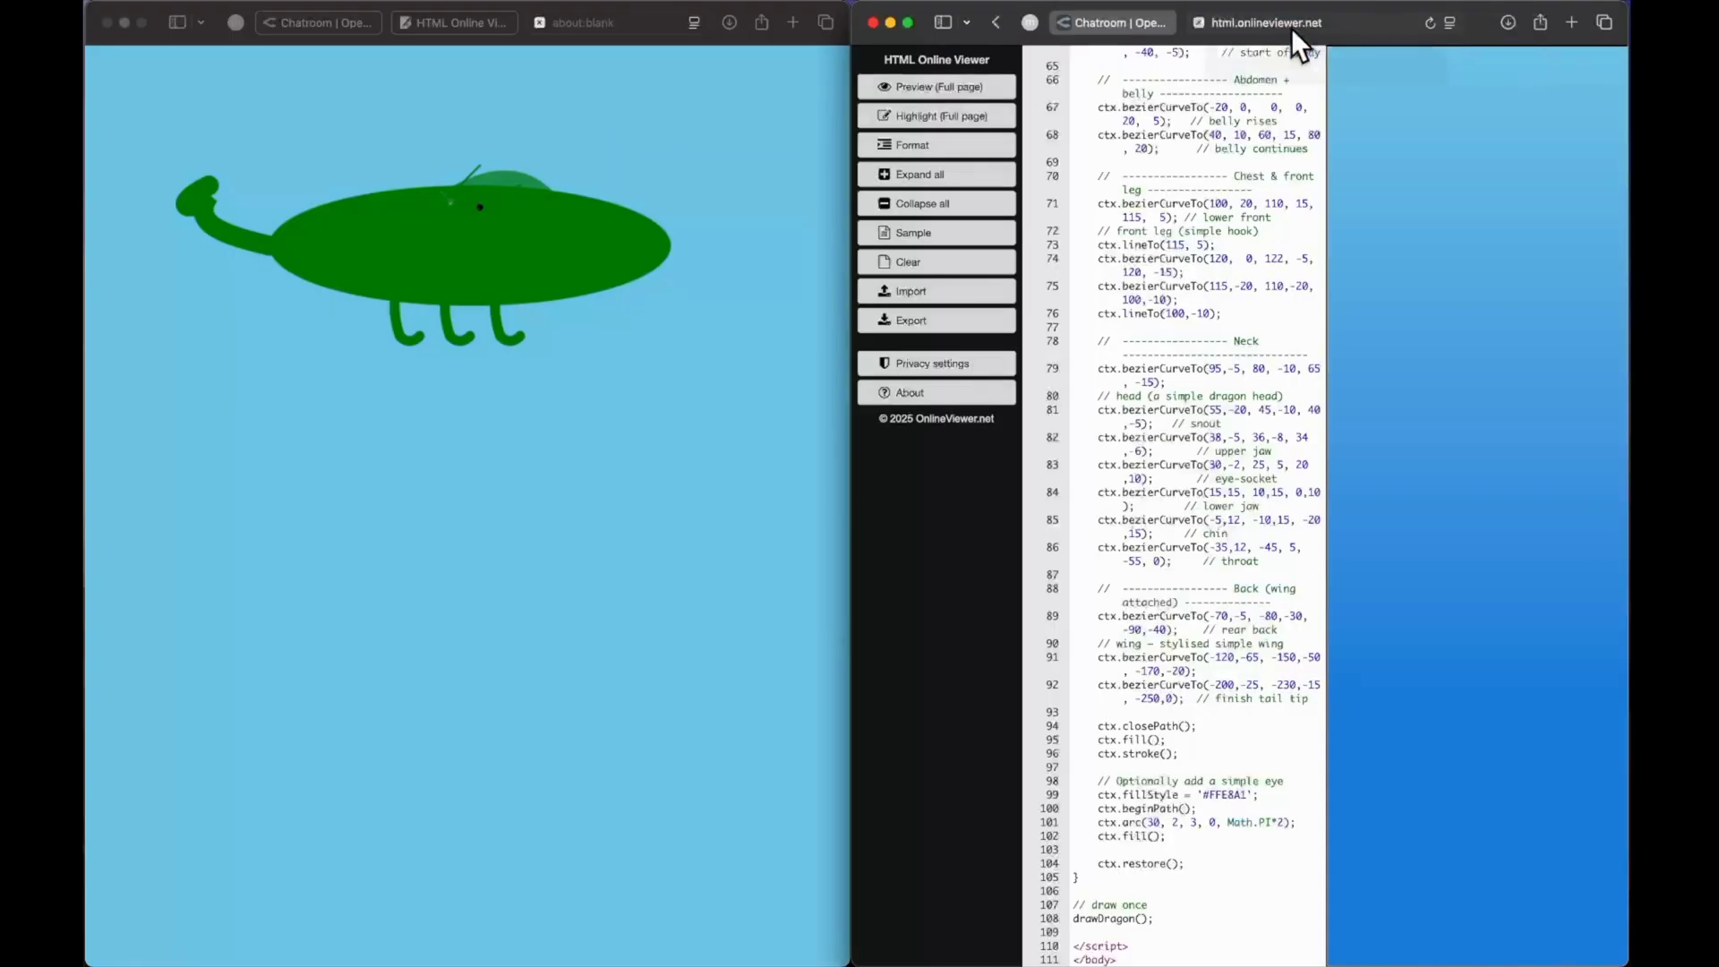
{"action": "left_click", "coordinate": [1200, 23]}
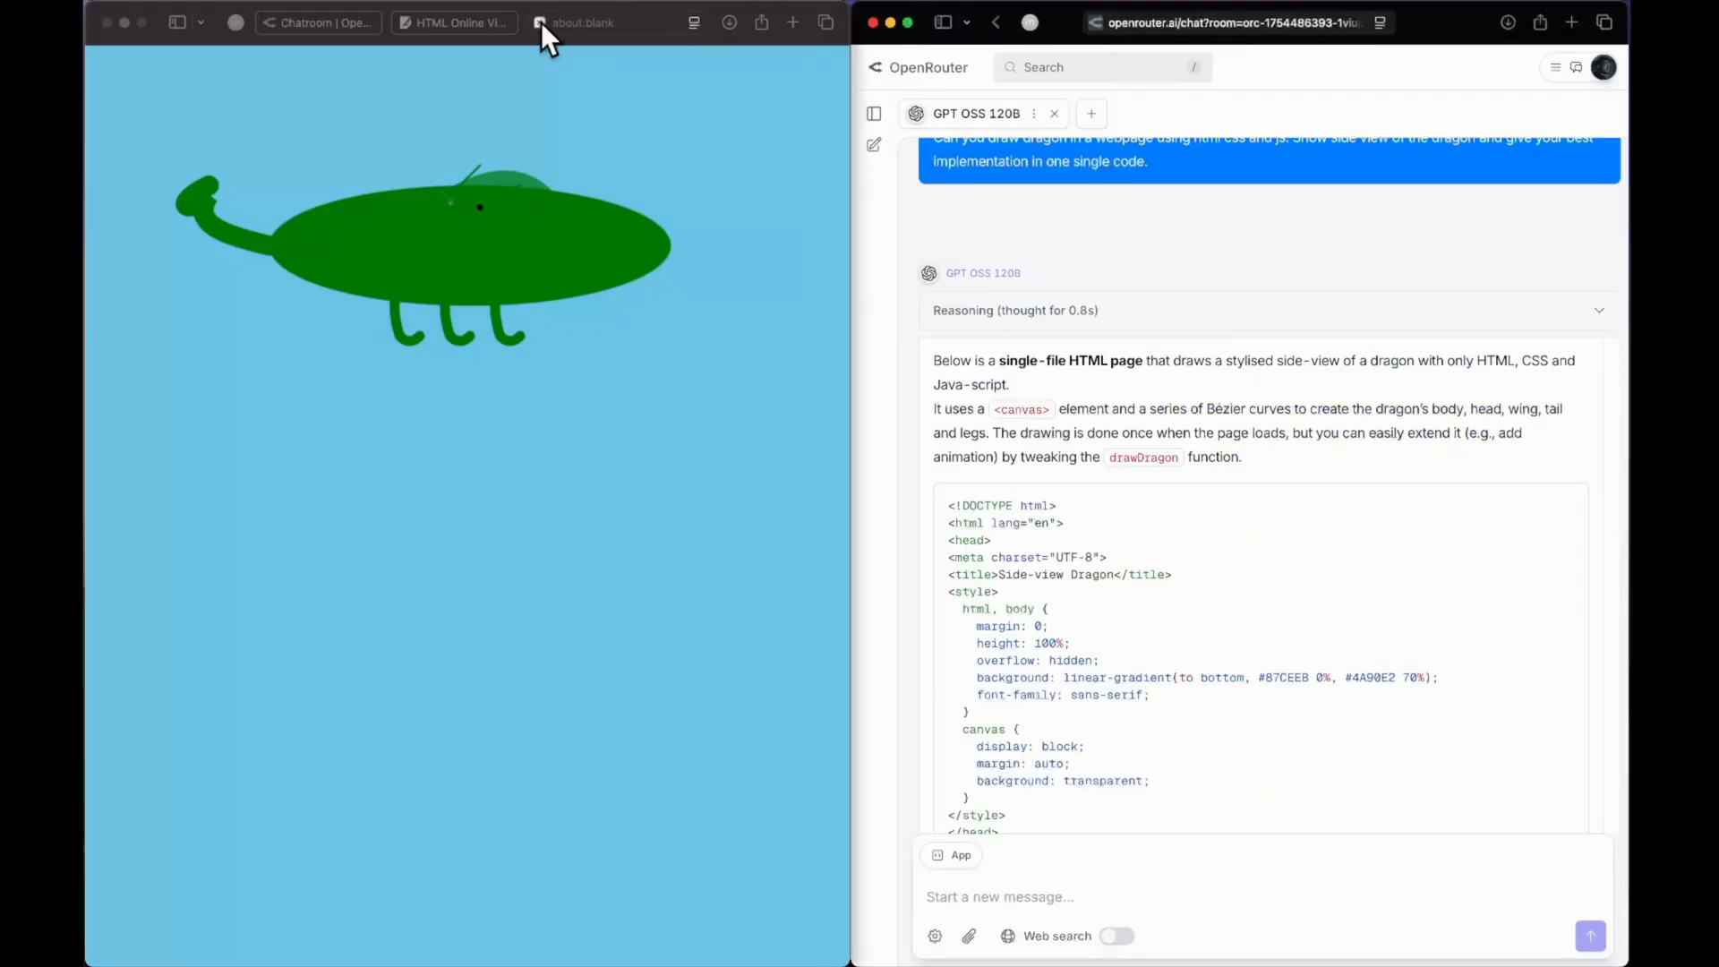
{"action": "left_click", "coordinate": [474, 30]}
{"action": "left_click", "coordinate": [400, 25]}
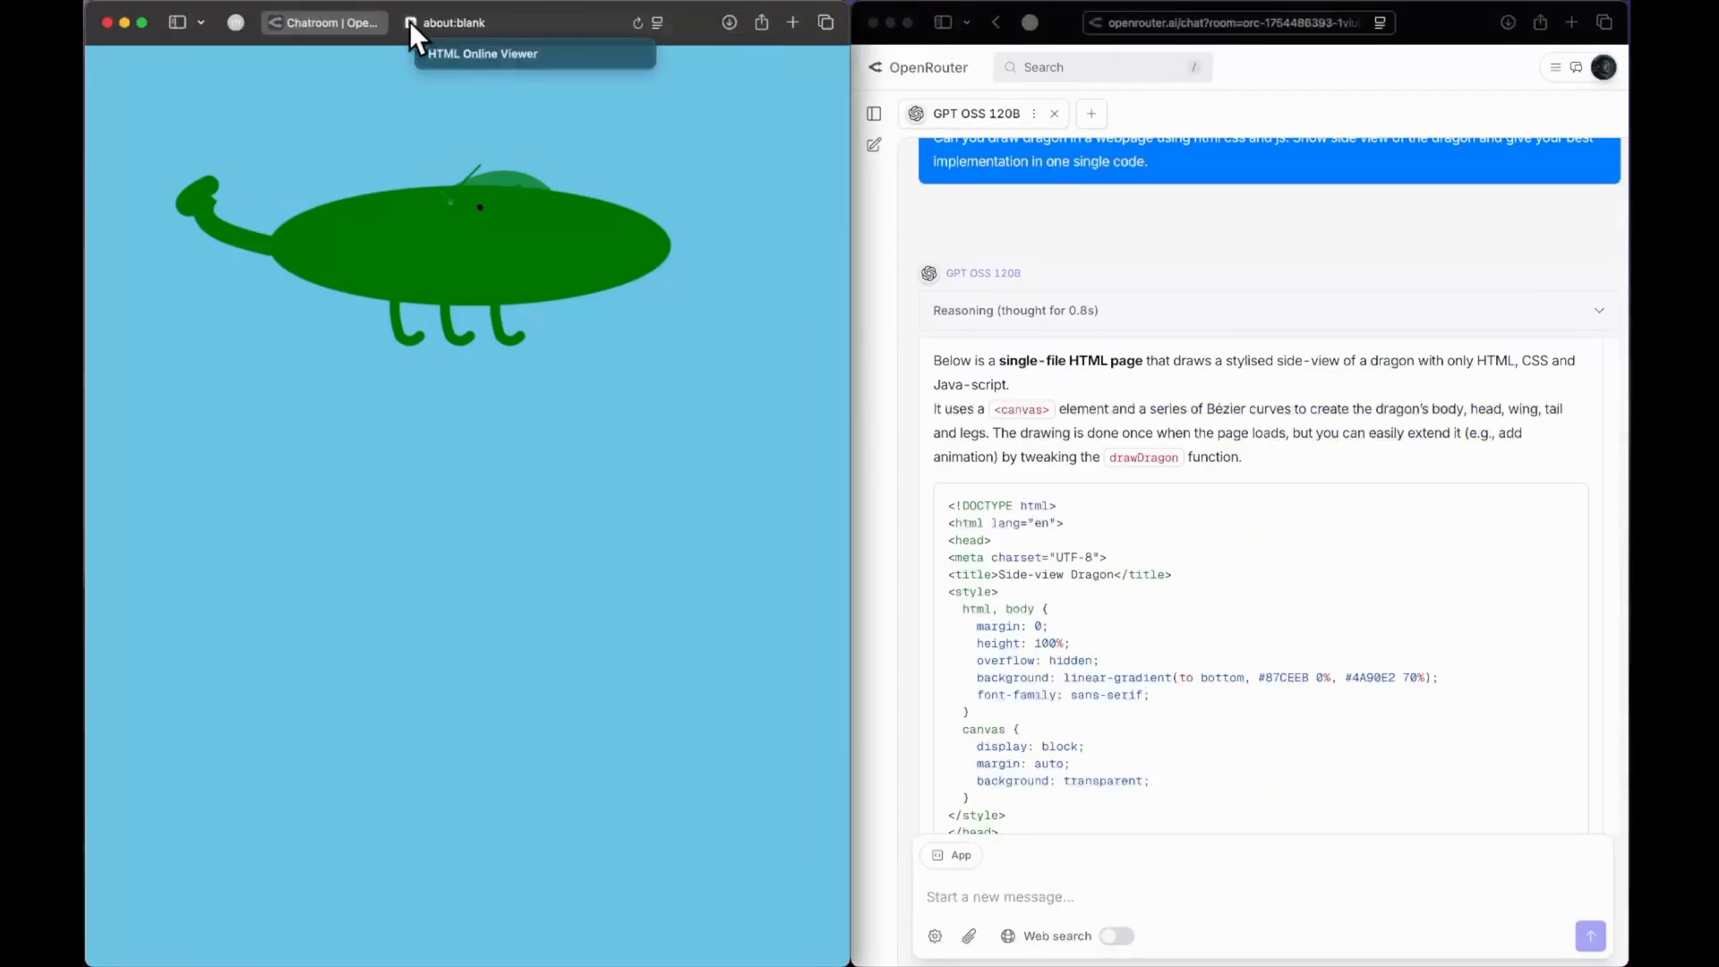
{"action": "left_click", "coordinate": [410, 21]}
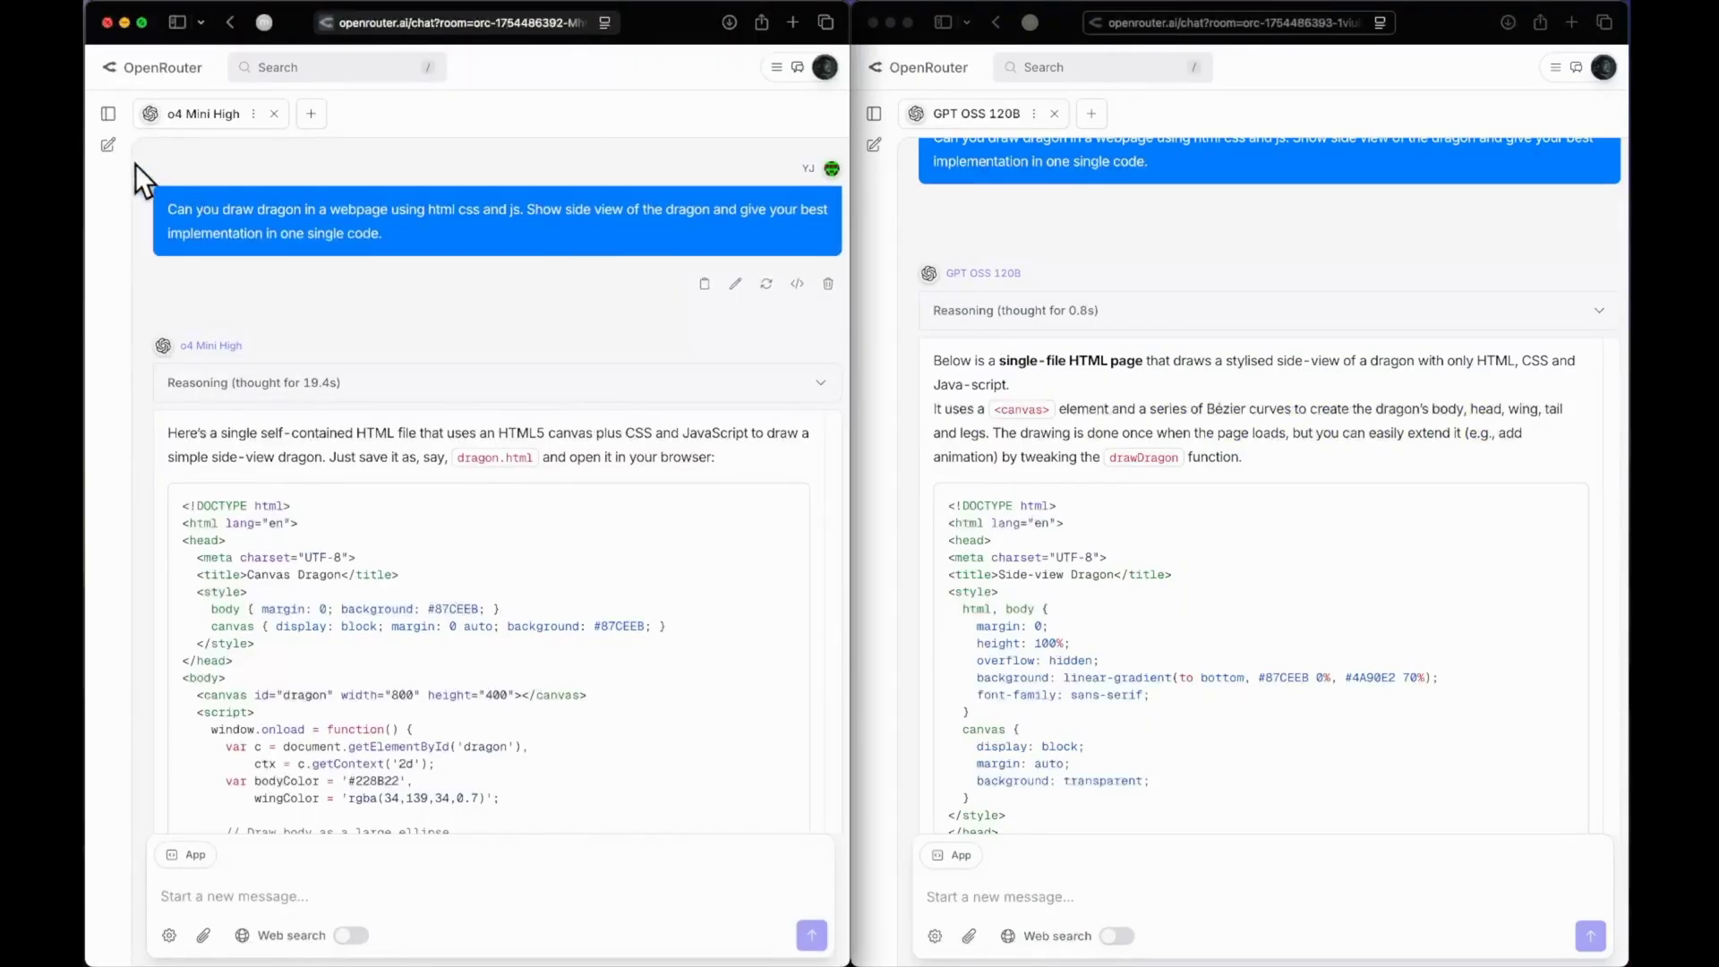
- Start a new chat with each of the two models and activate o4 Mini High's message field
{"action": "left_click", "coordinate": [108, 145]}
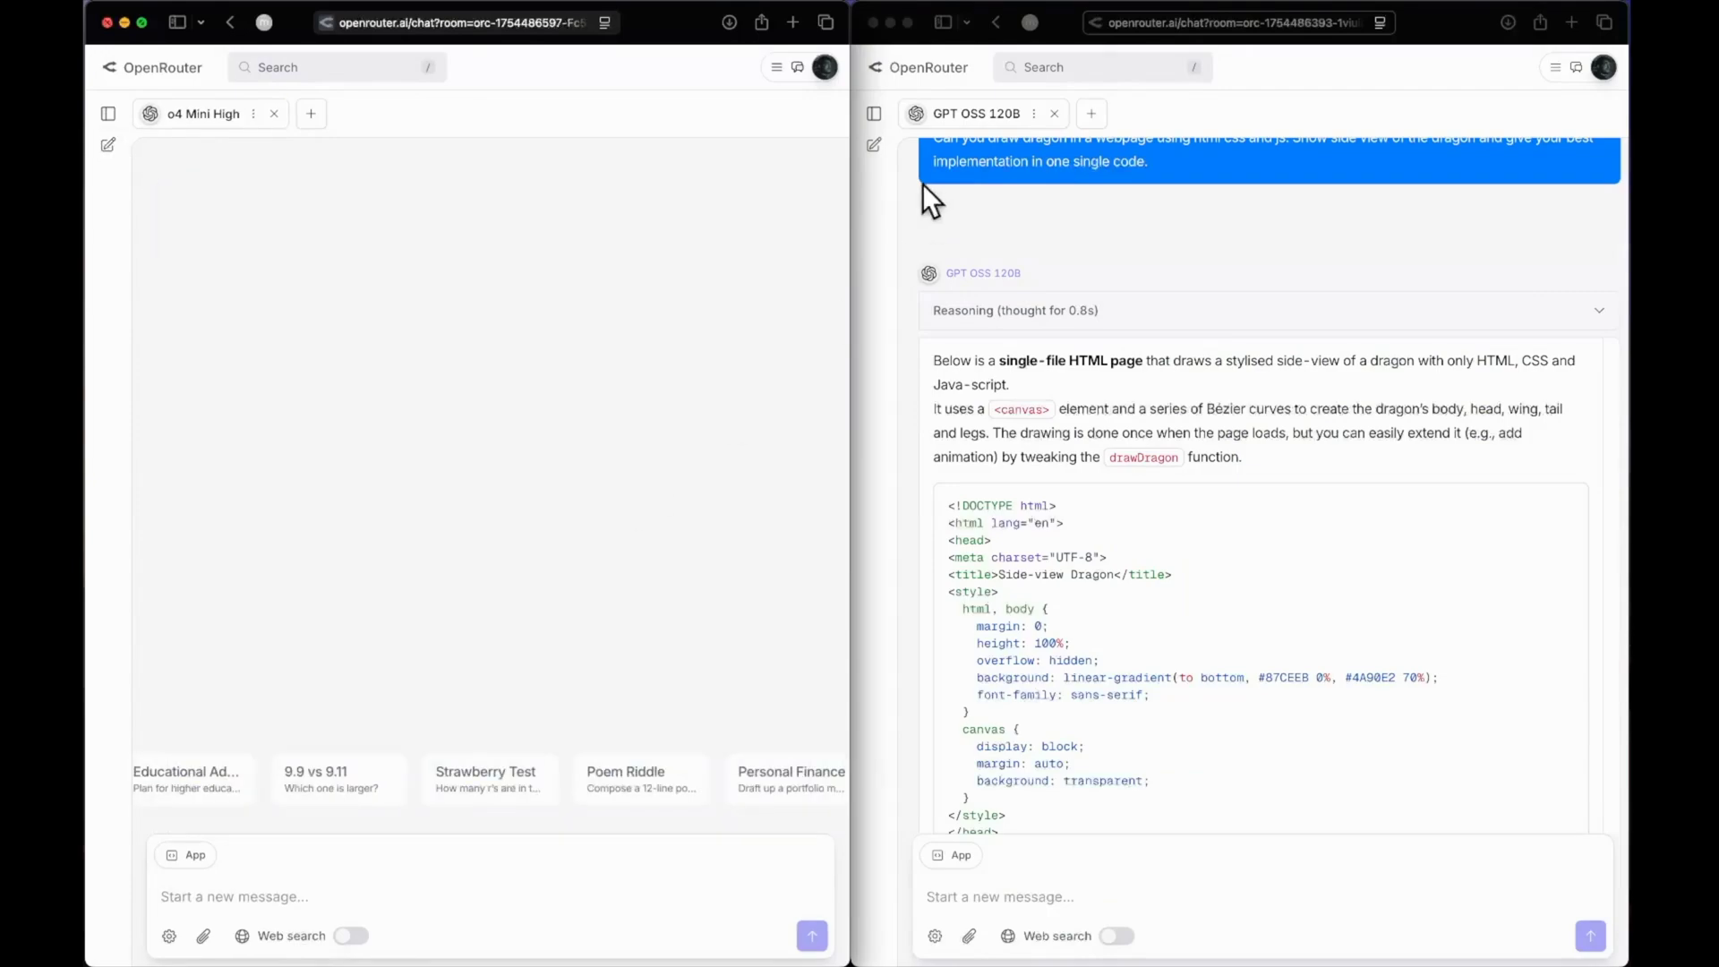
{"action": "left_click", "coordinate": [876, 147]}
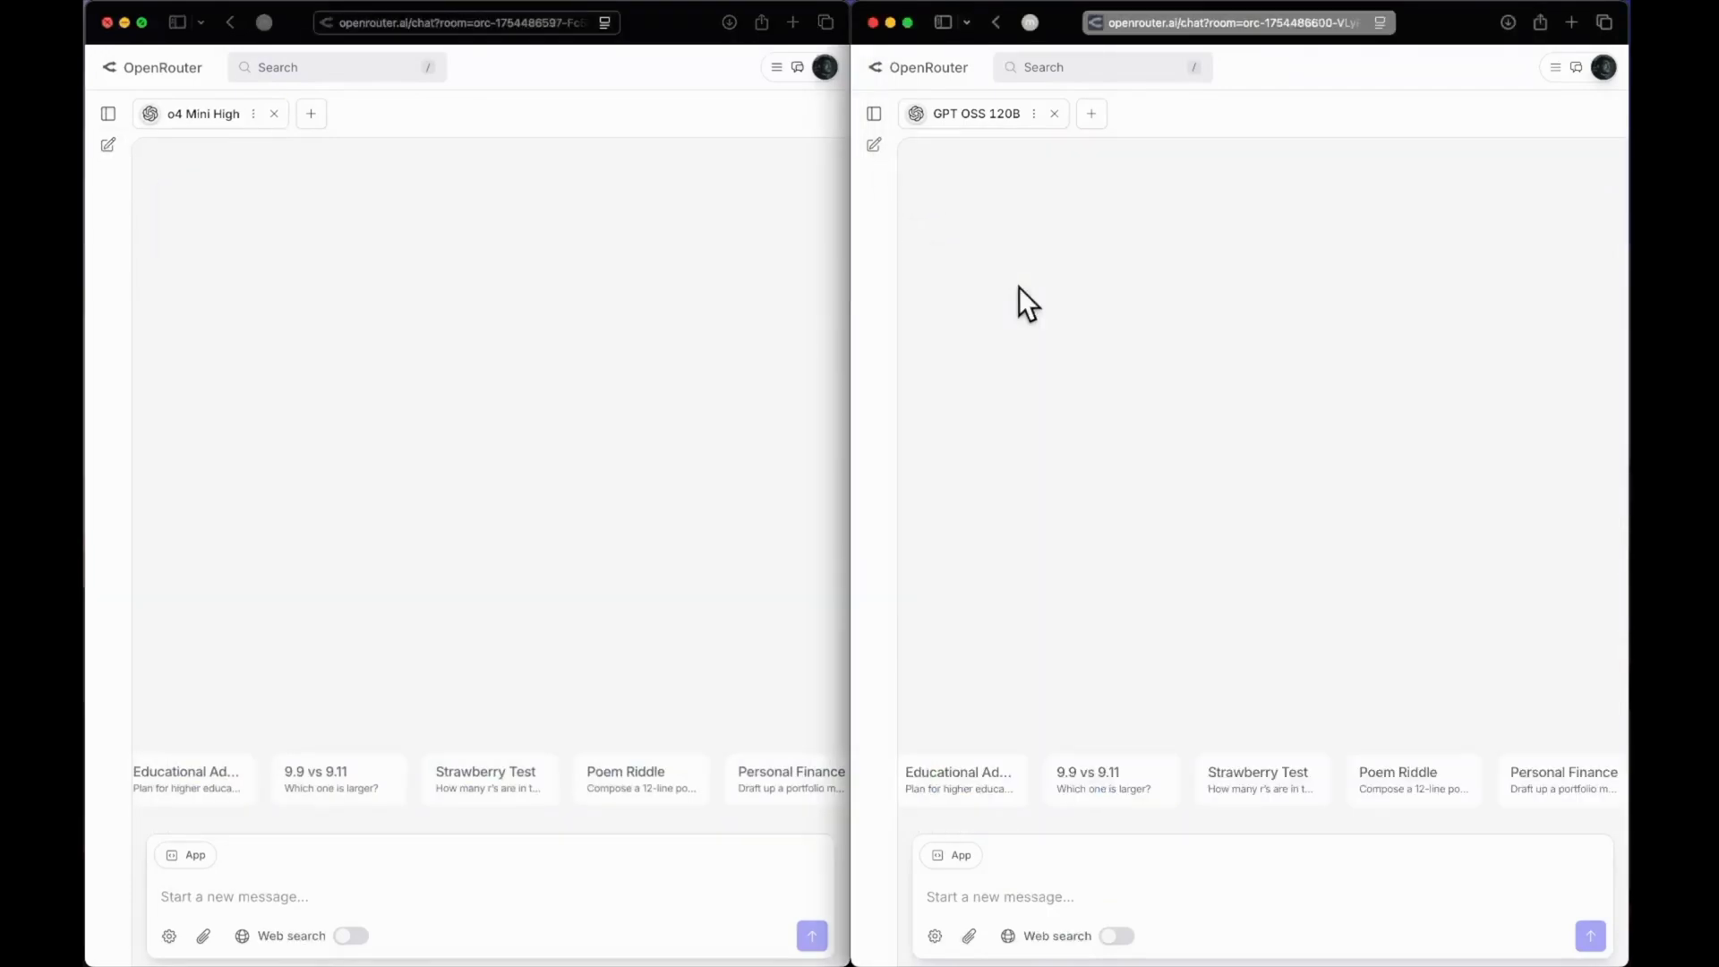
{"action": "left_click", "coordinate": [361, 895]}
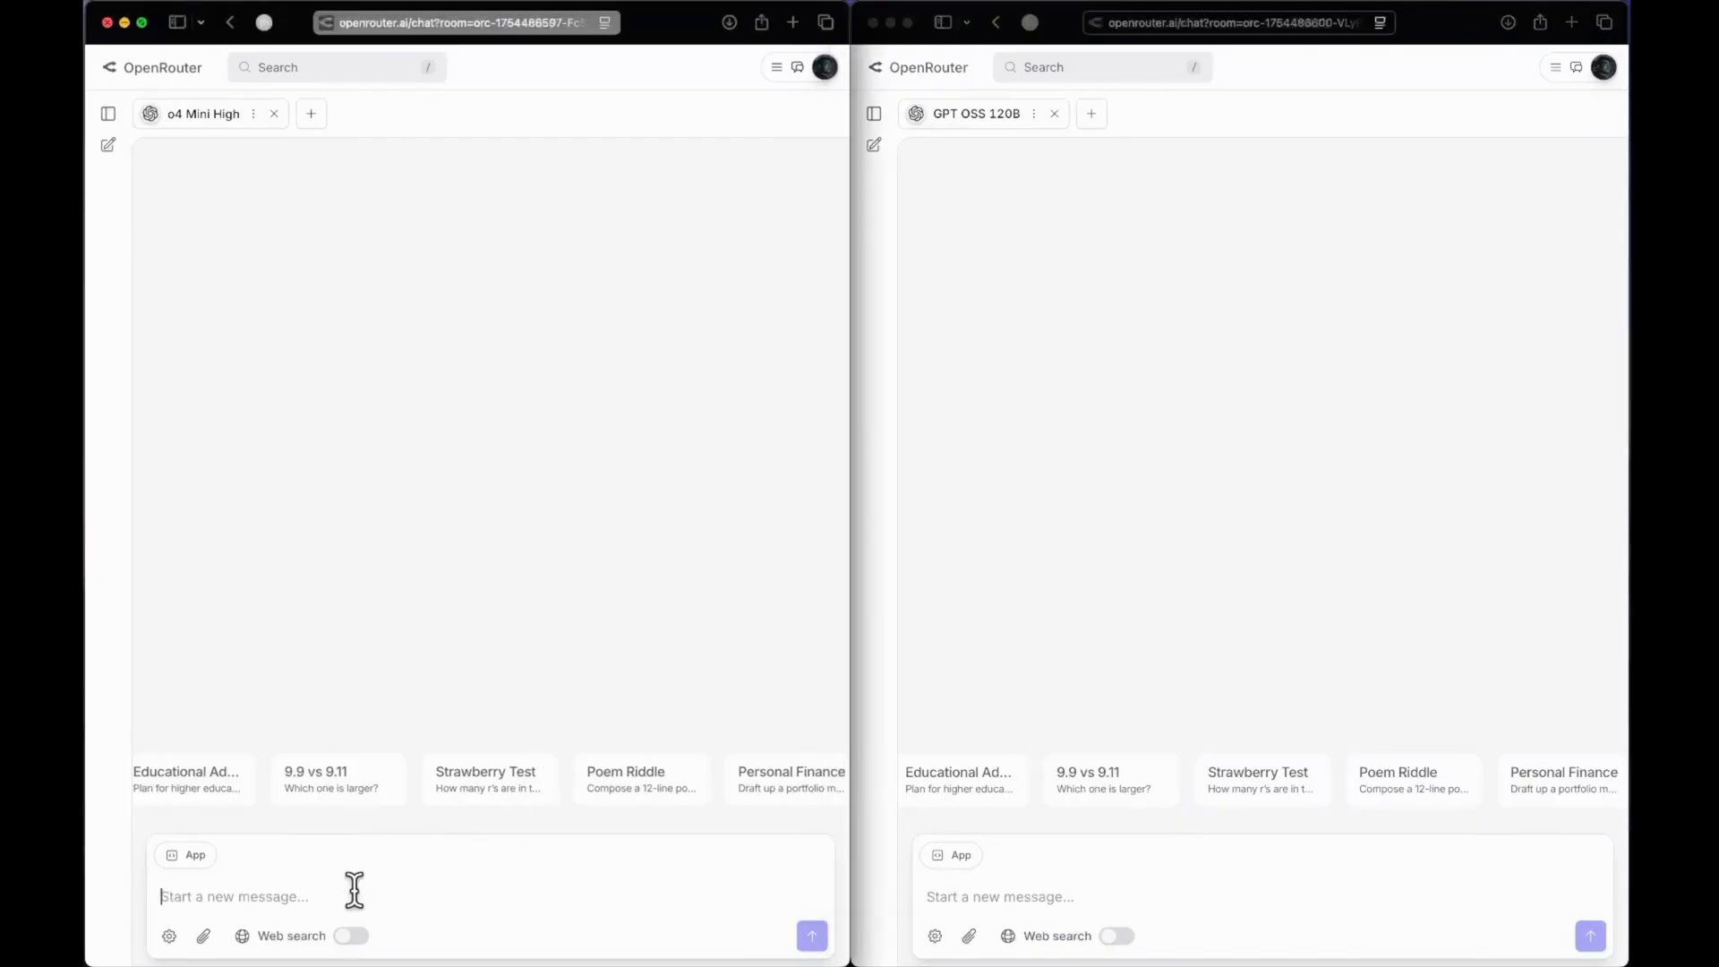
- Send both models the prompt asking for the best single-code Super Mario game in a webpage without external assets
{"action": "type", "text": "Build the absolute best implementation of a Super Mario game in a webpage without using any external assets, and in one single code"}
{"action": "left_click", "coordinate": [1056, 891]}
{"action": "type", "text": "Build the absolute best implementation of a Super Mario game in a webpage without using any external assets, and in one single code"}
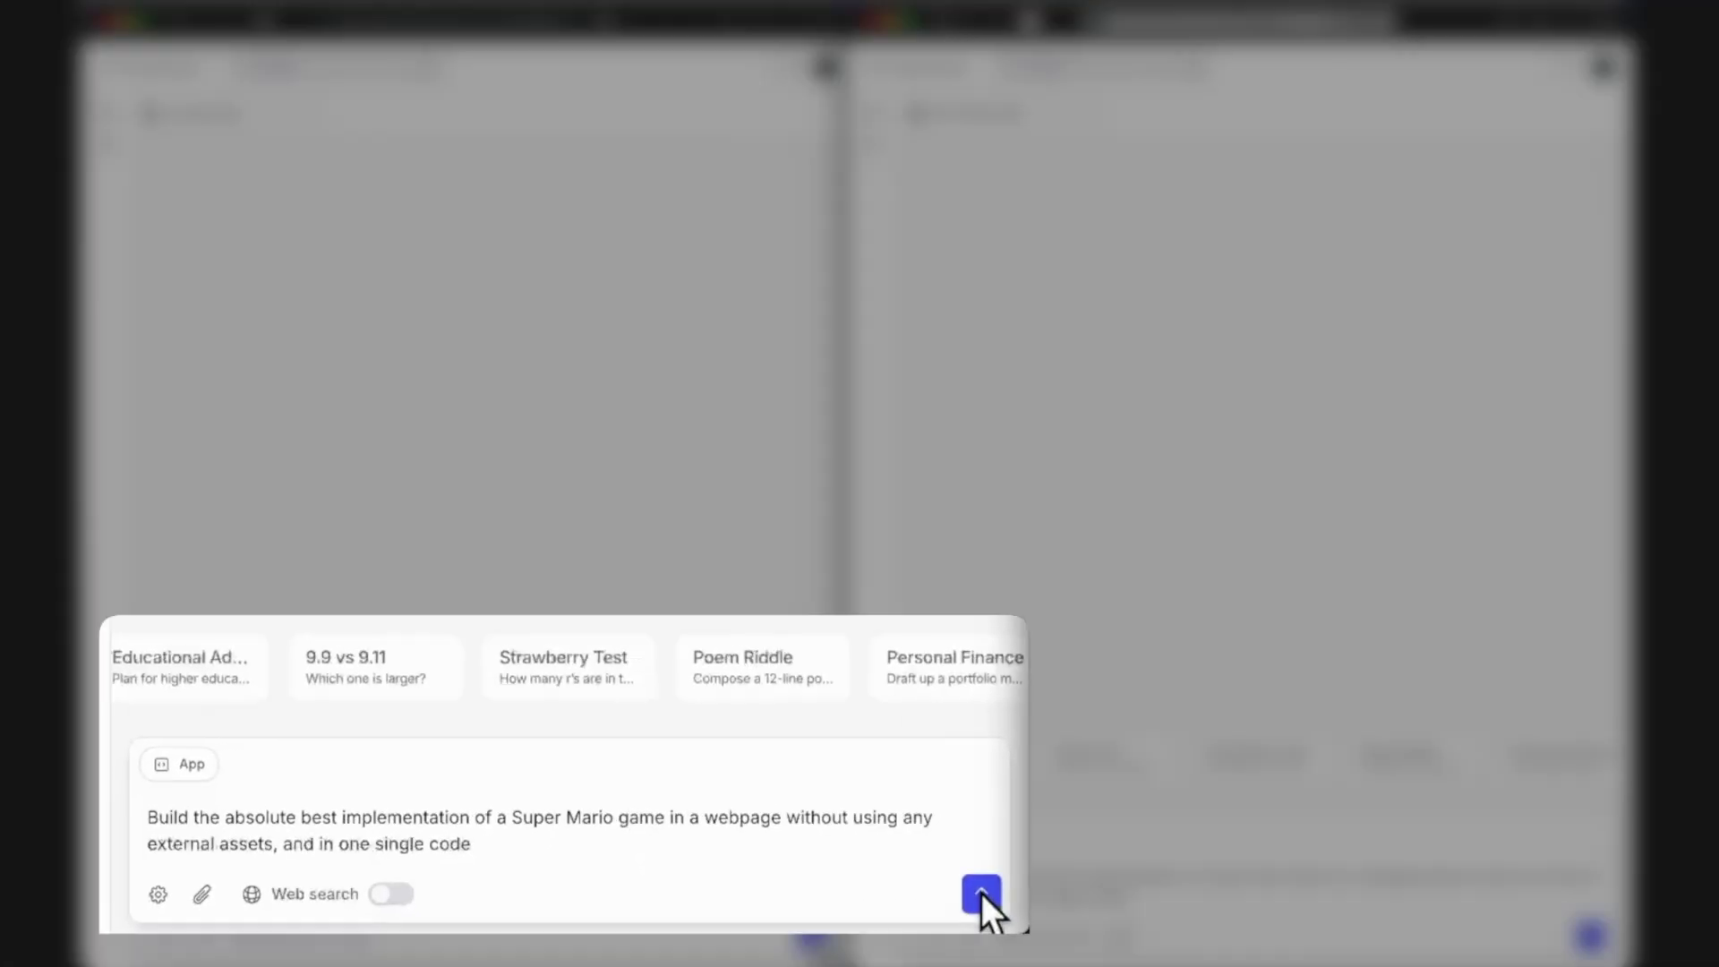
{"action": "left_click", "coordinate": [1626, 735]}
{"action": "left_click", "coordinate": [1591, 936]}
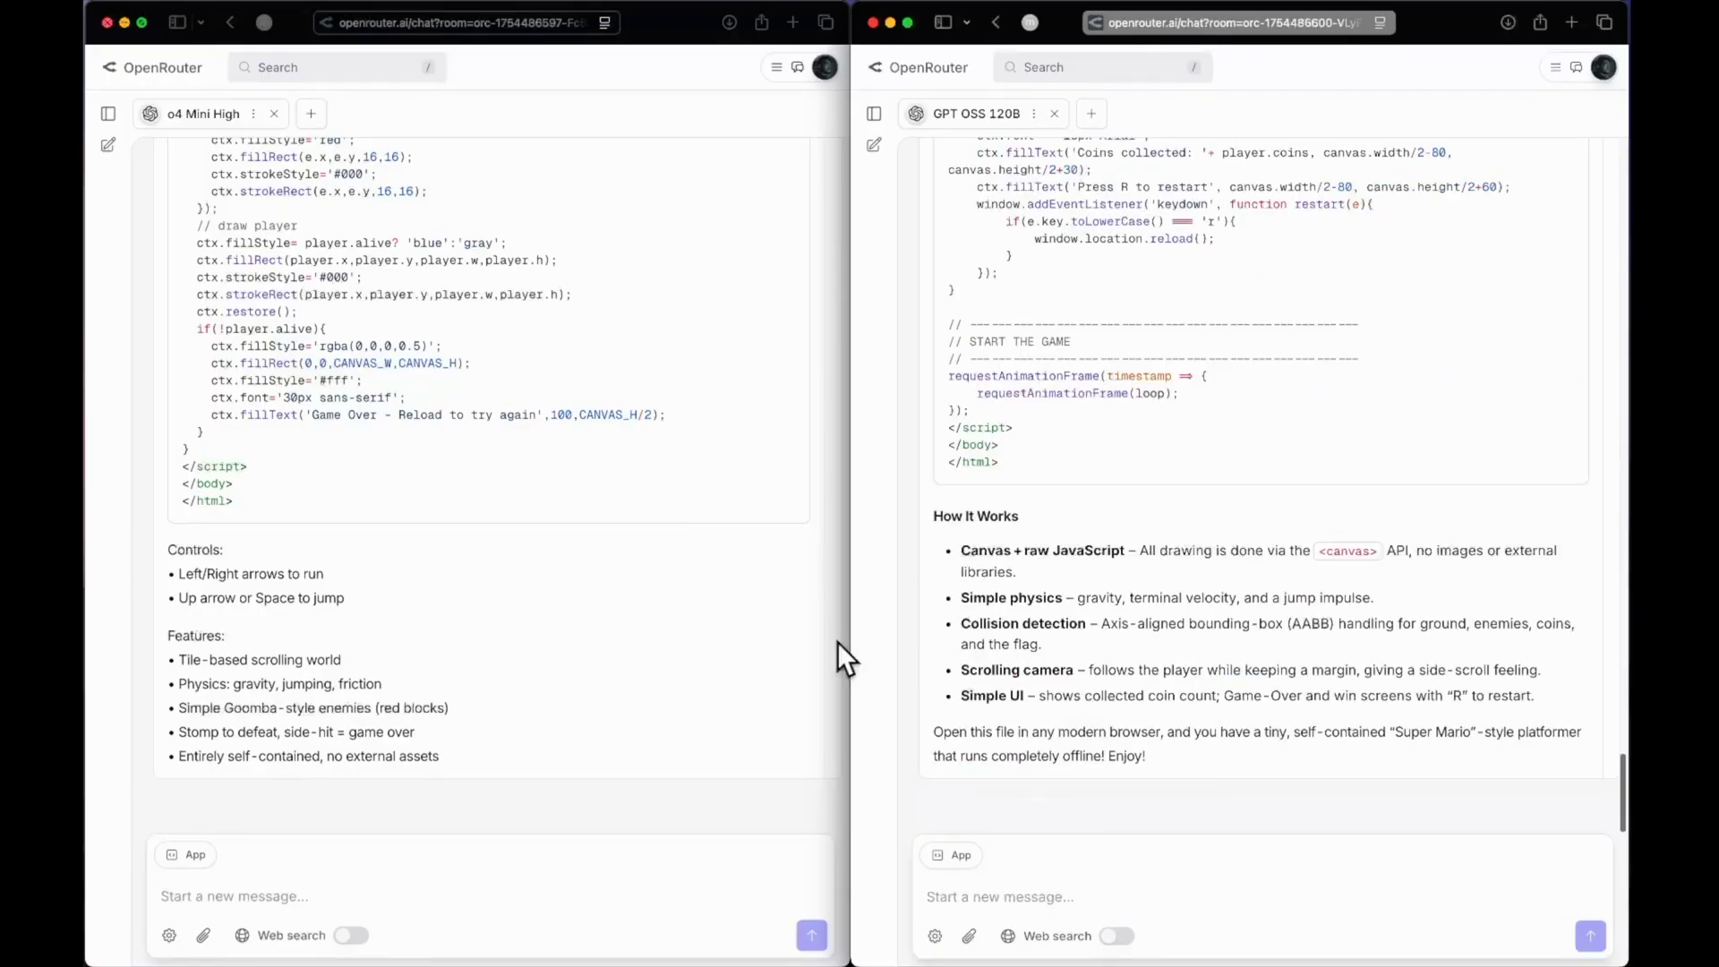
- Copy o4 Mini High's Super Mario code into HTML Online Viewer in a new tab and render it as a full-page preview
{"action": "left_click", "coordinate": [767, 646]}
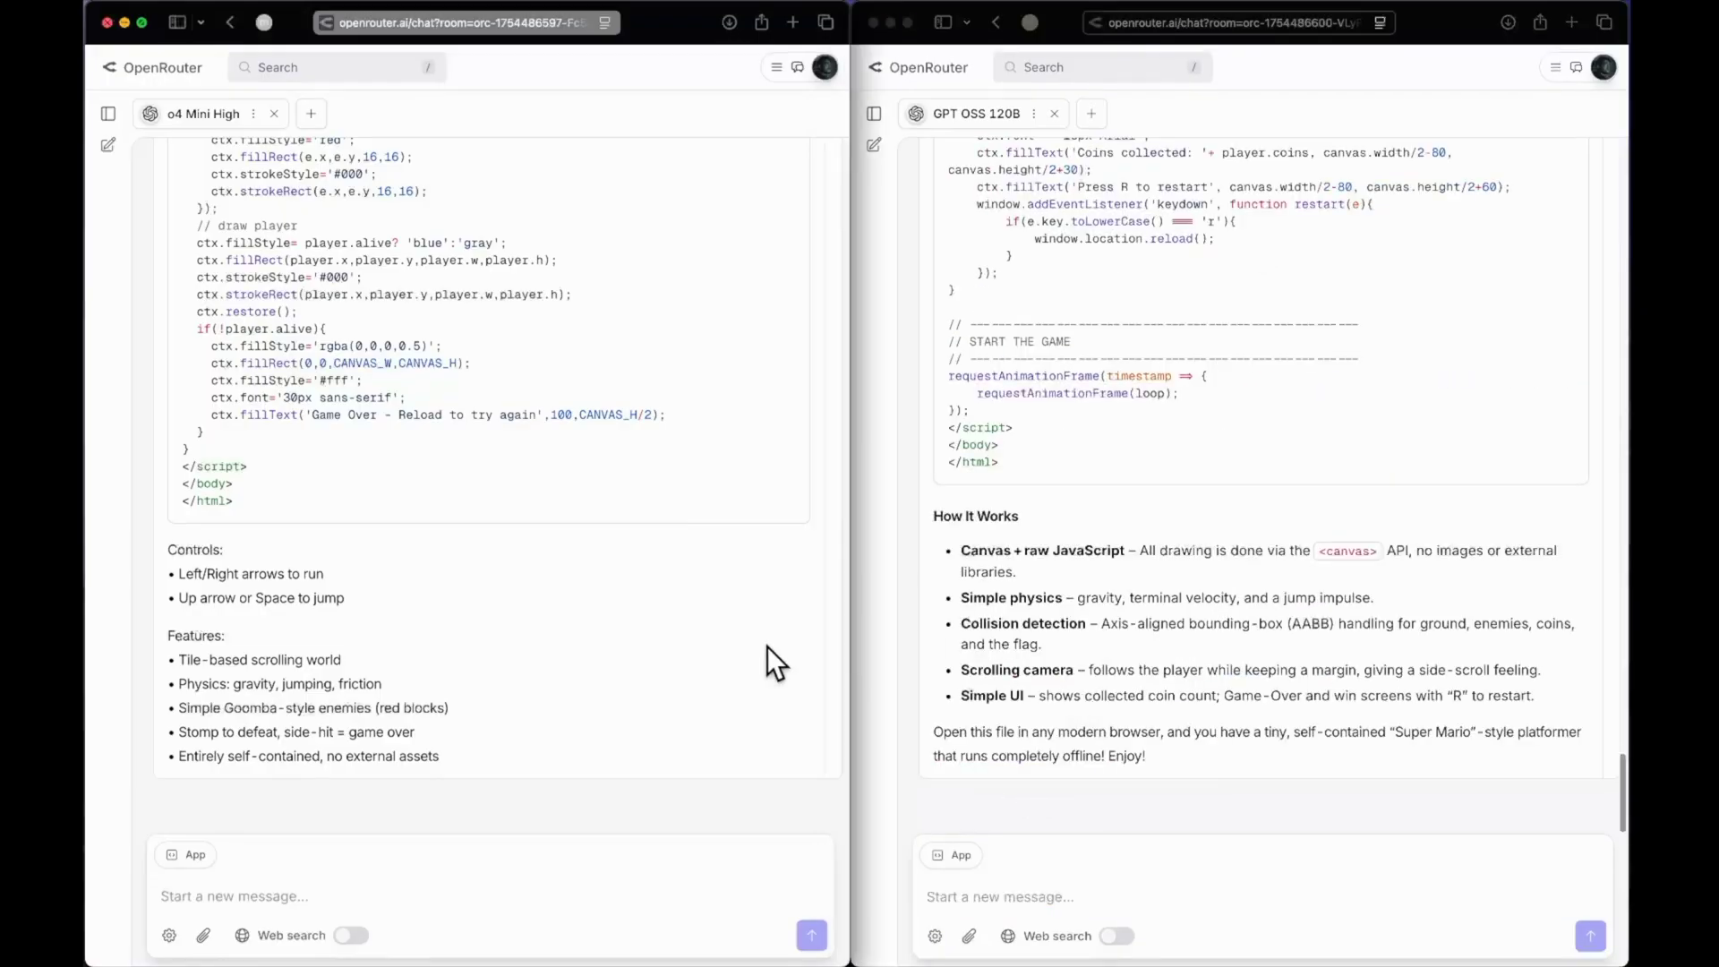
{"action": "scroll", "coordinate": [781, 581], "scroll_direction": "up", "scroll_amount": 1}
{"action": "scroll", "coordinate": [781, 581], "scroll_direction": "up", "scroll_amount": 20}
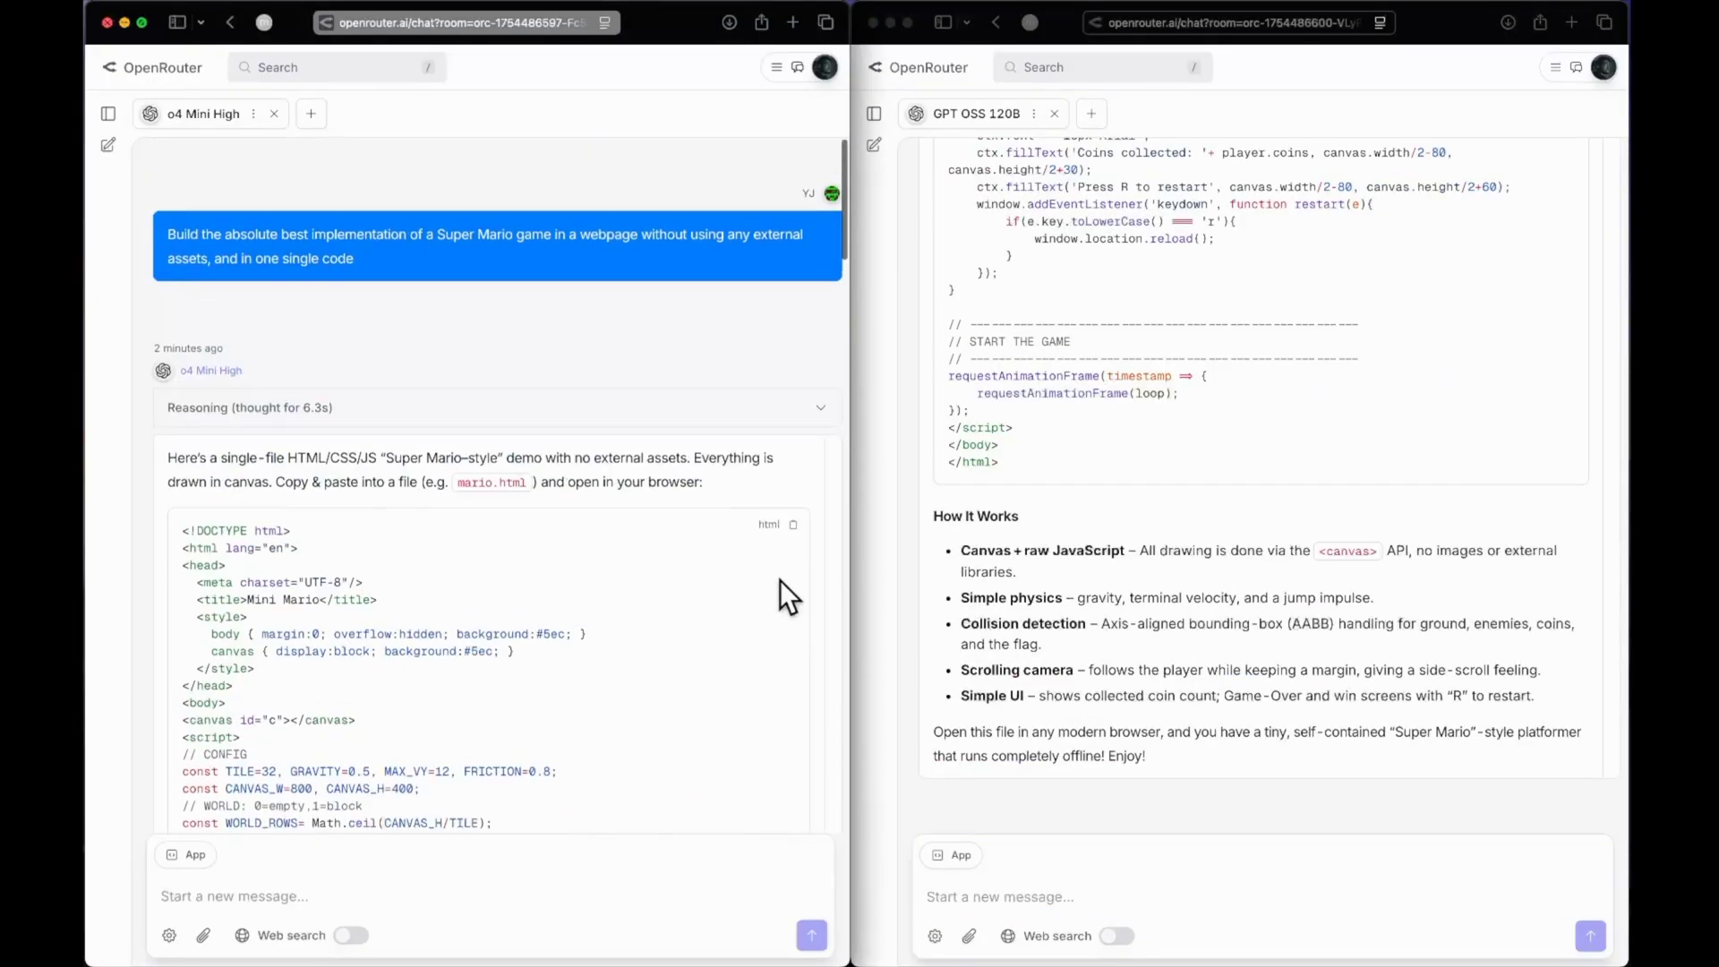
{"action": "left_click", "coordinate": [793, 503]}
{"action": "key", "text": "super+t"}
{"action": "type", "text": "html.onlineviewer.net"}
{"action": "key", "text": "Return"}
{"action": "key", "text": "super+v"}
{"action": "left_click", "coordinate": [224, 95]}
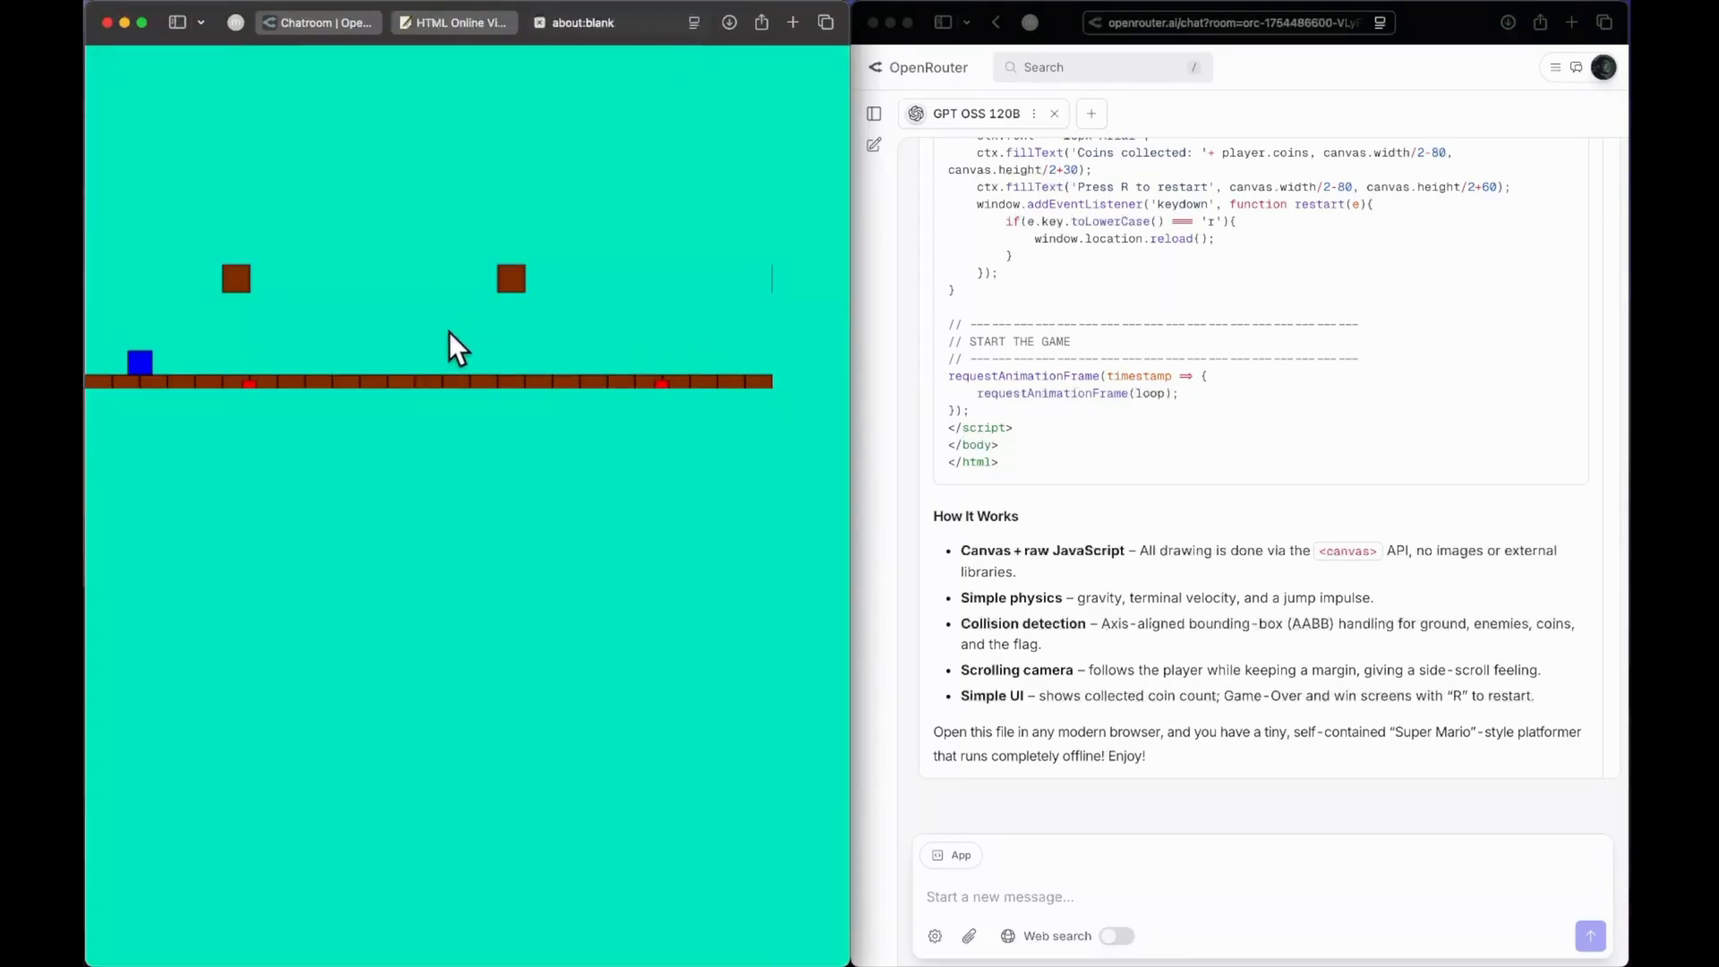
- Test o4 Mini High's Super Mario game by running and jumping around the brick blocks and red enemies
{"action": "key", "text": "space"}
{"action": "key", "text": "Right"}
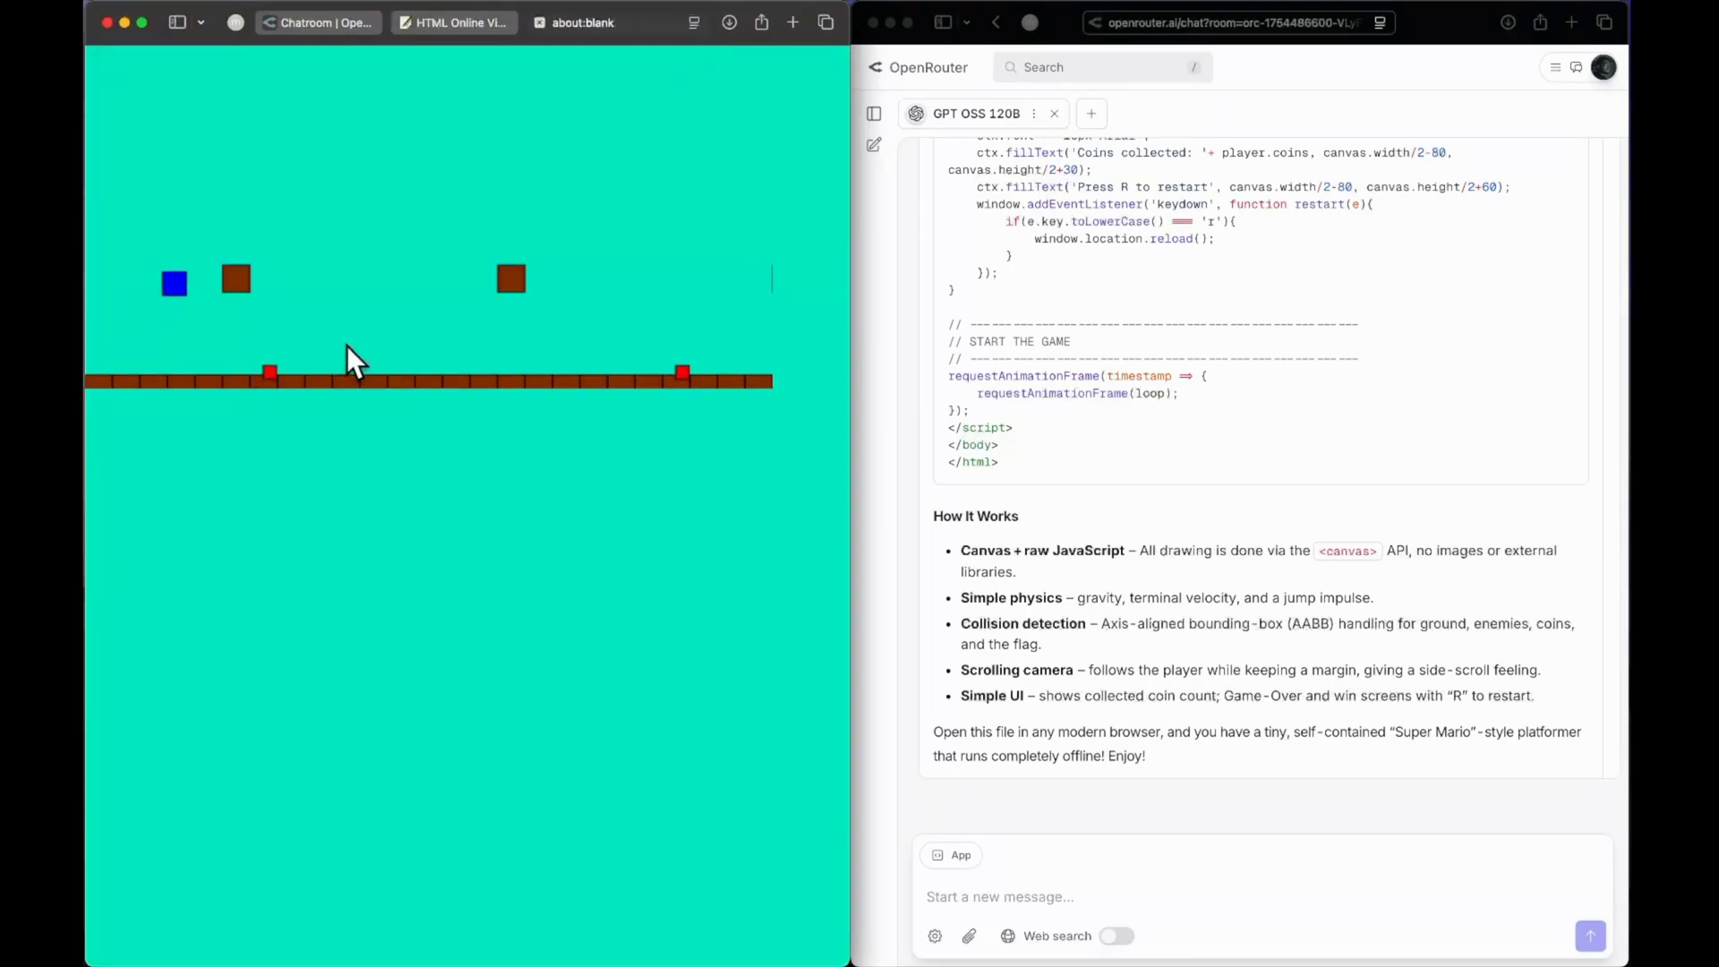
{"action": "key", "text": "Right"}
{"action": "key", "text": "space"}
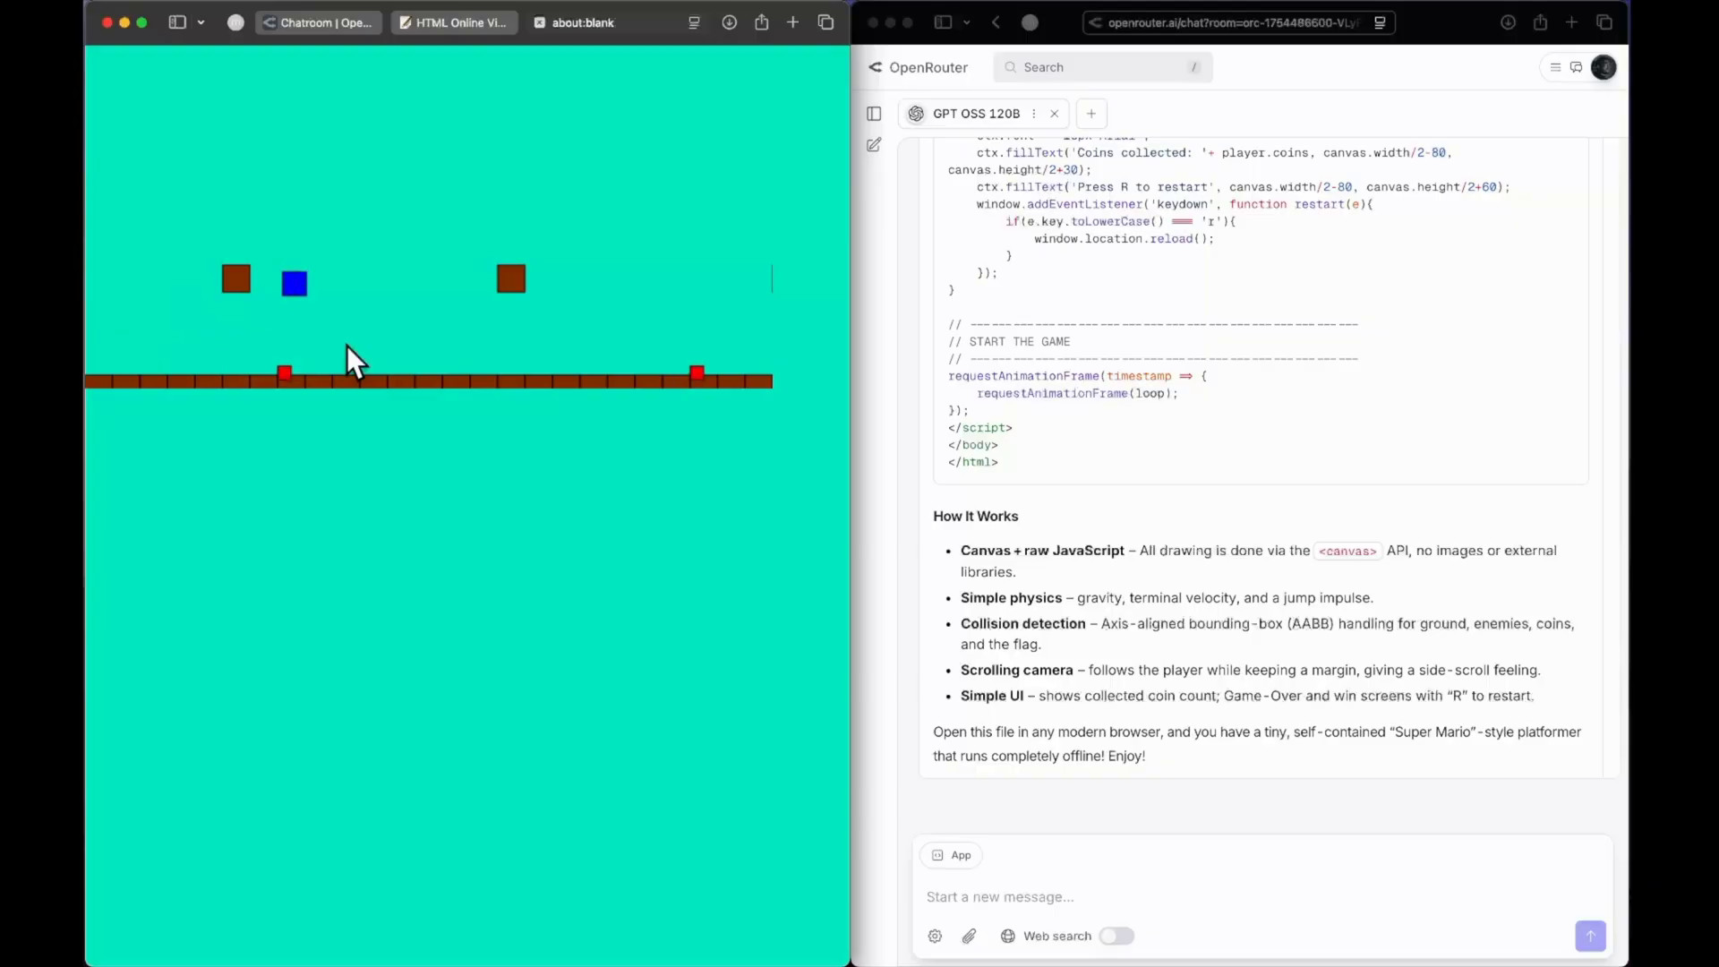
{"action": "key", "text": "space"}
{"action": "key", "text": "space"}
{"action": "key", "text": "space"}
{"action": "key", "text": "Right"}
{"action": "key", "text": "Left"}
{"action": "key", "text": "space"}
{"action": "key", "text": "Right"}
{"action": "key", "text": "Left"}
{"action": "key", "text": "space"}
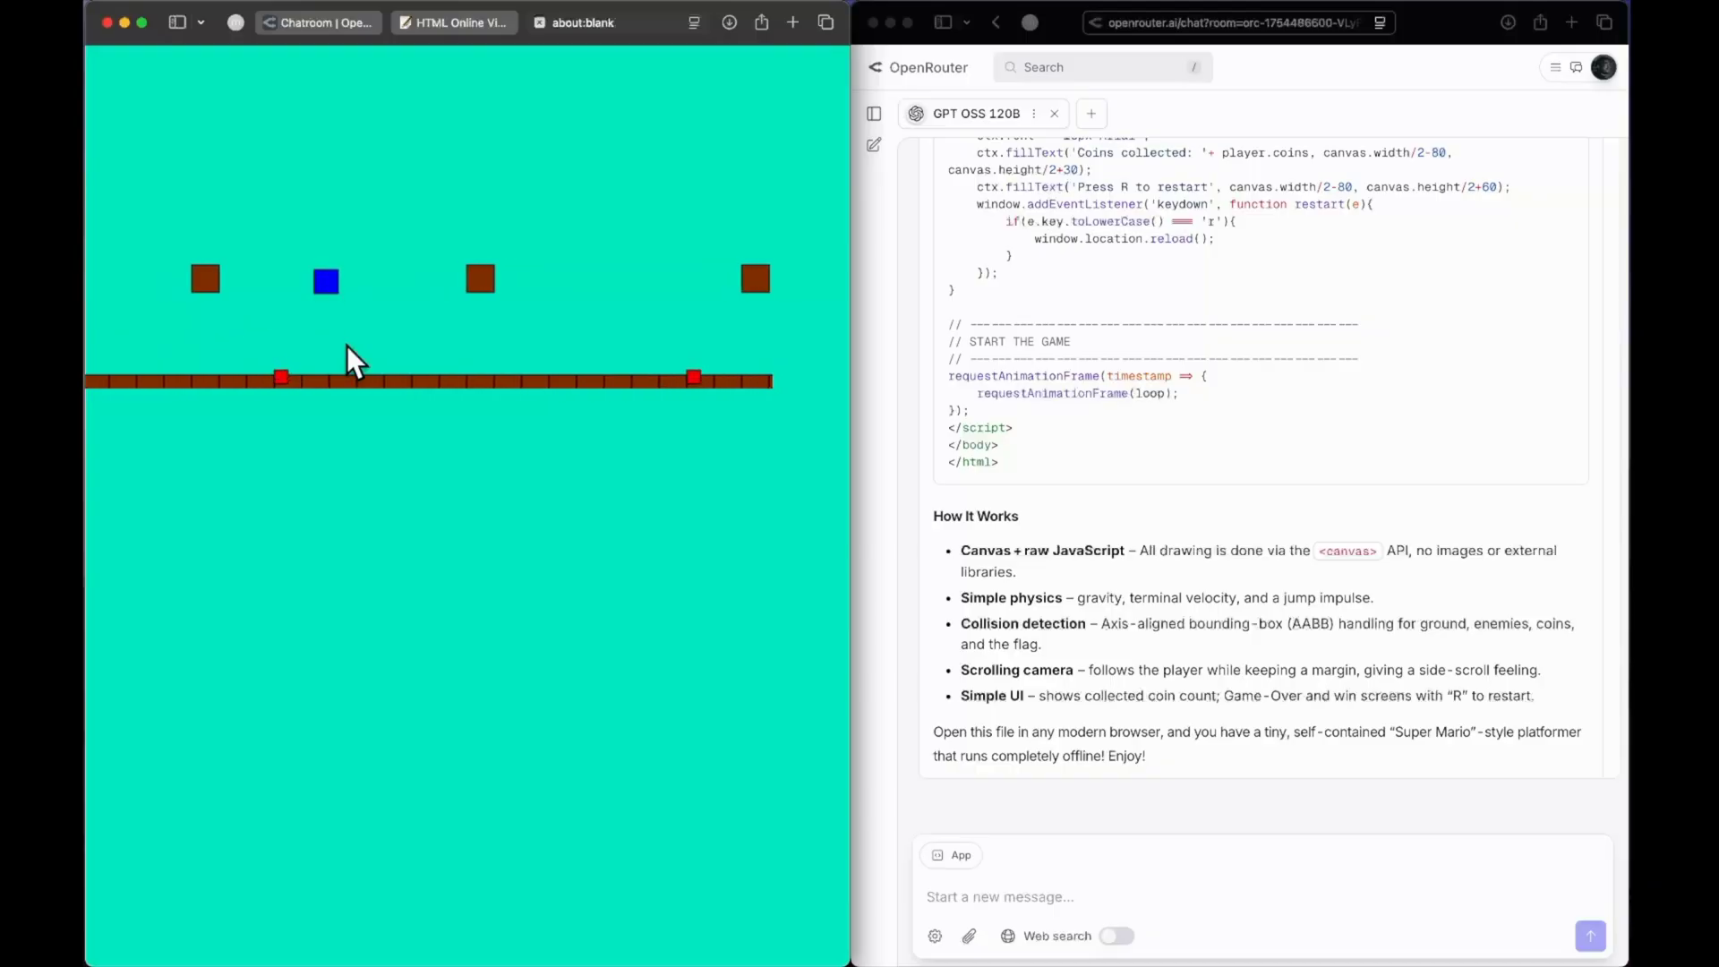
{"action": "key", "text": "Right"}
{"action": "key", "text": "space"}
{"action": "key", "text": "space"}
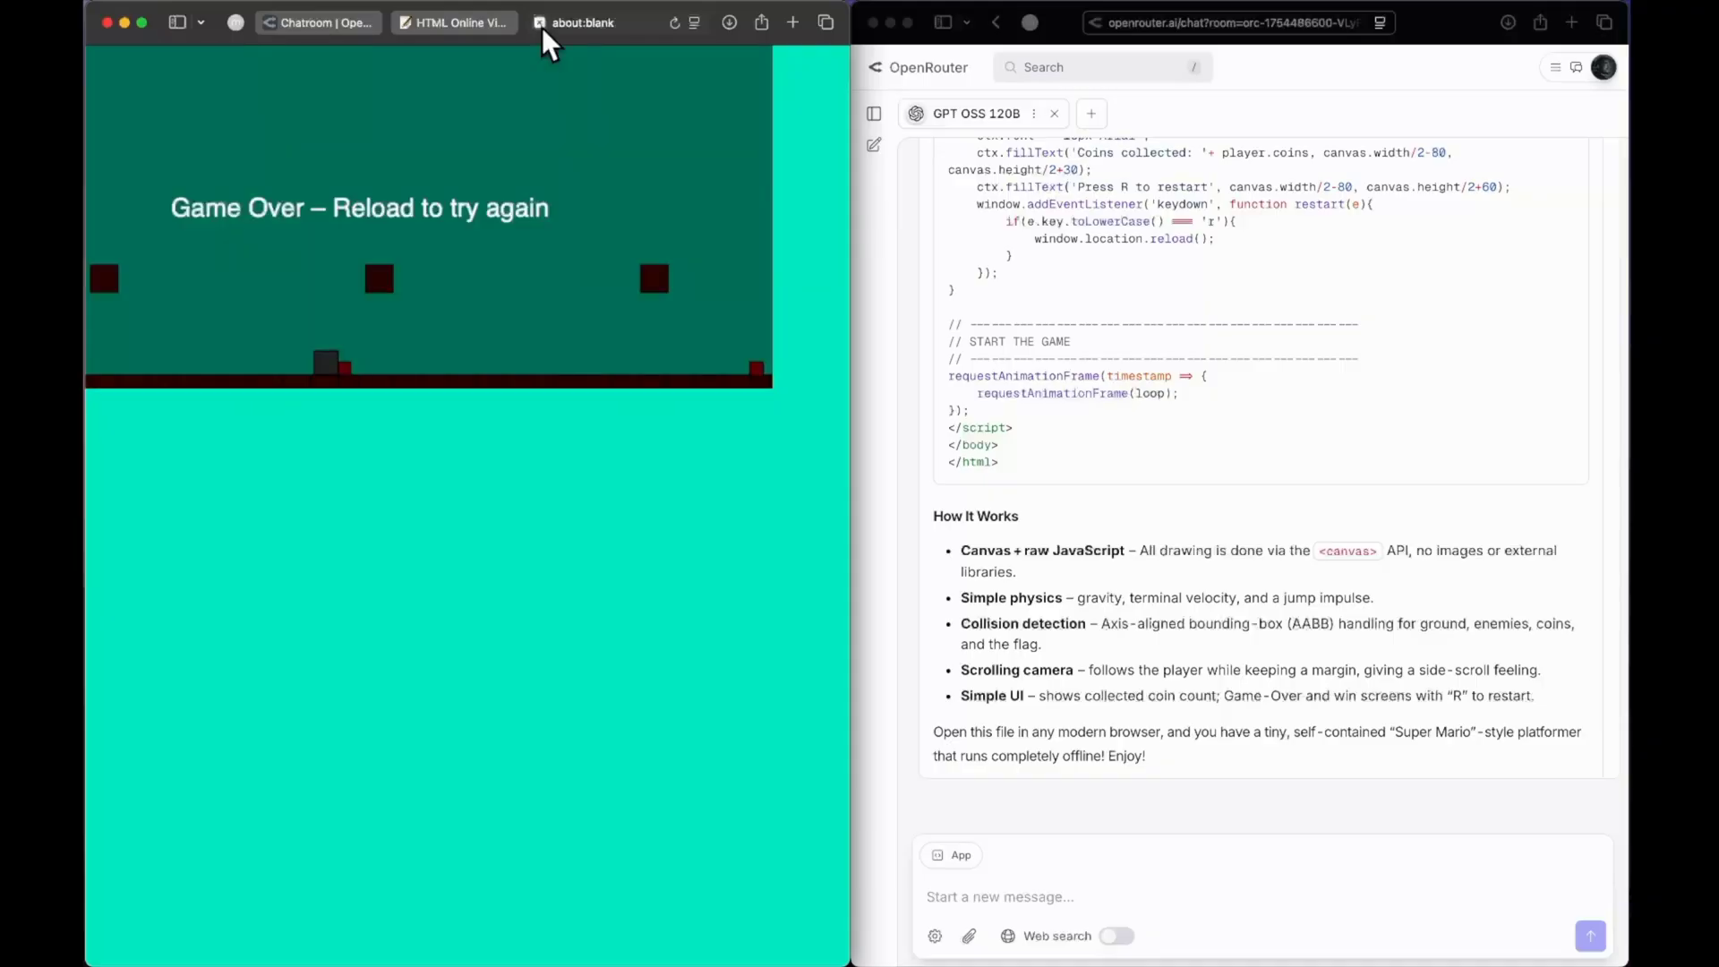
- Restart o4 Mini High's game as a fresh full-page preview, run farther through the level, and reload the preview
{"action": "left_click", "coordinate": [452, 23]}
{"action": "left_click", "coordinate": [208, 89]}
{"action": "key", "text": "Right"}
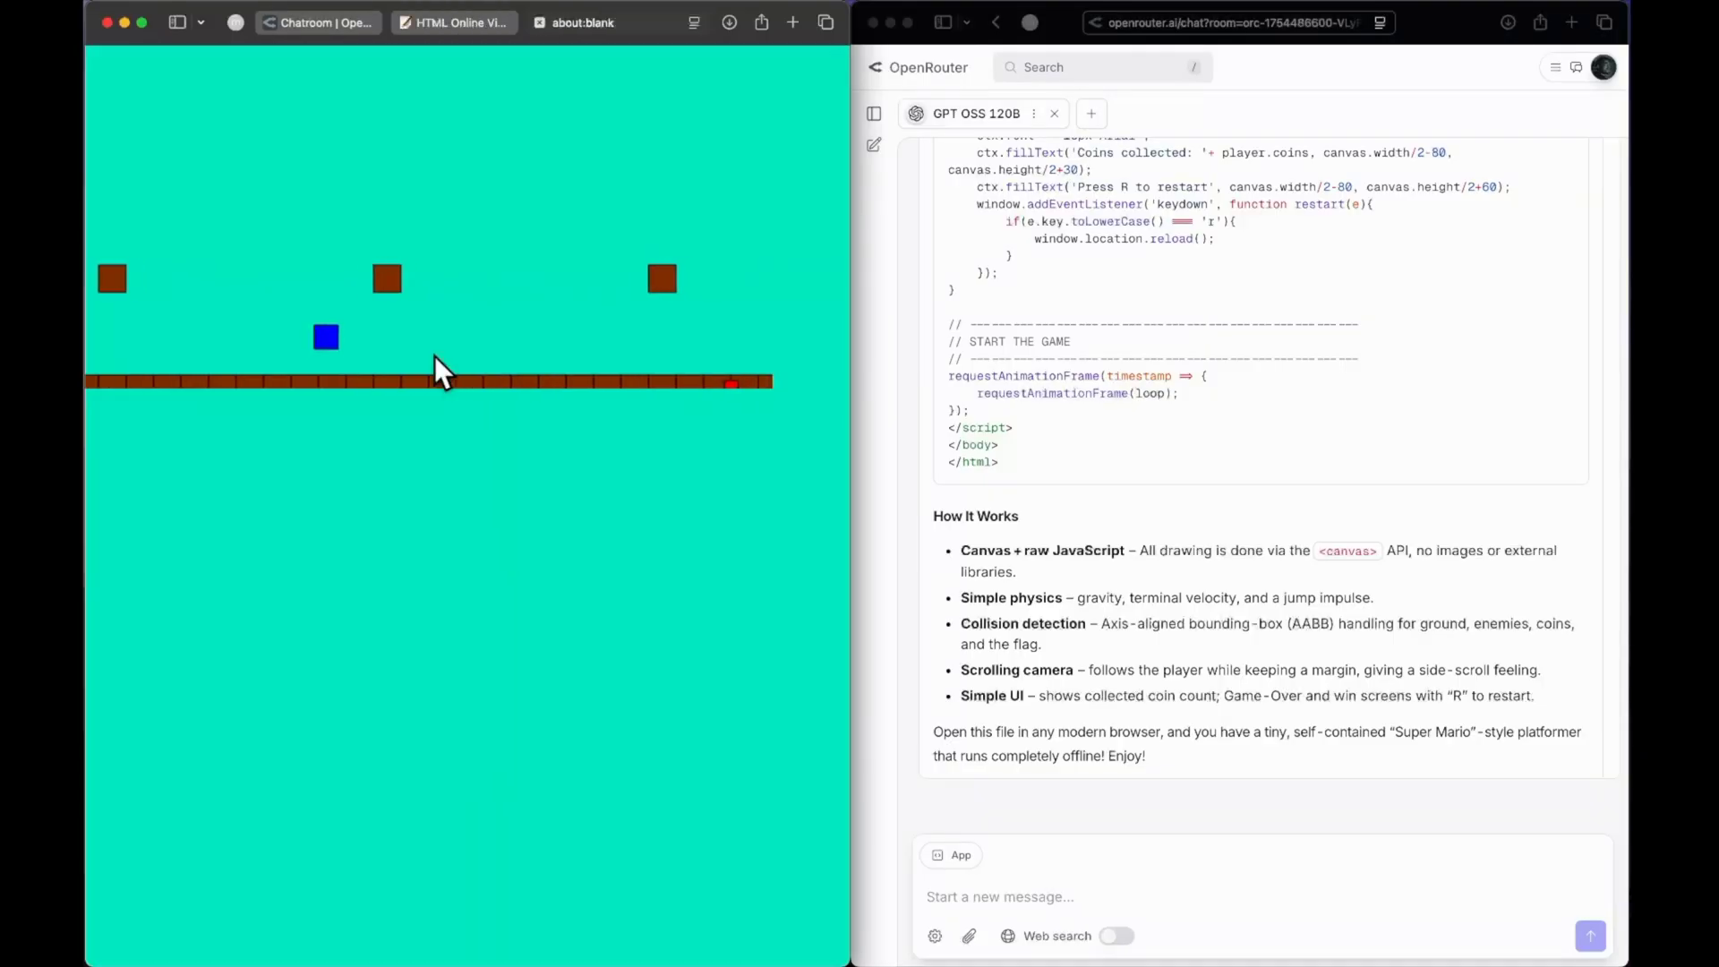
{"action": "key", "text": "Right"}
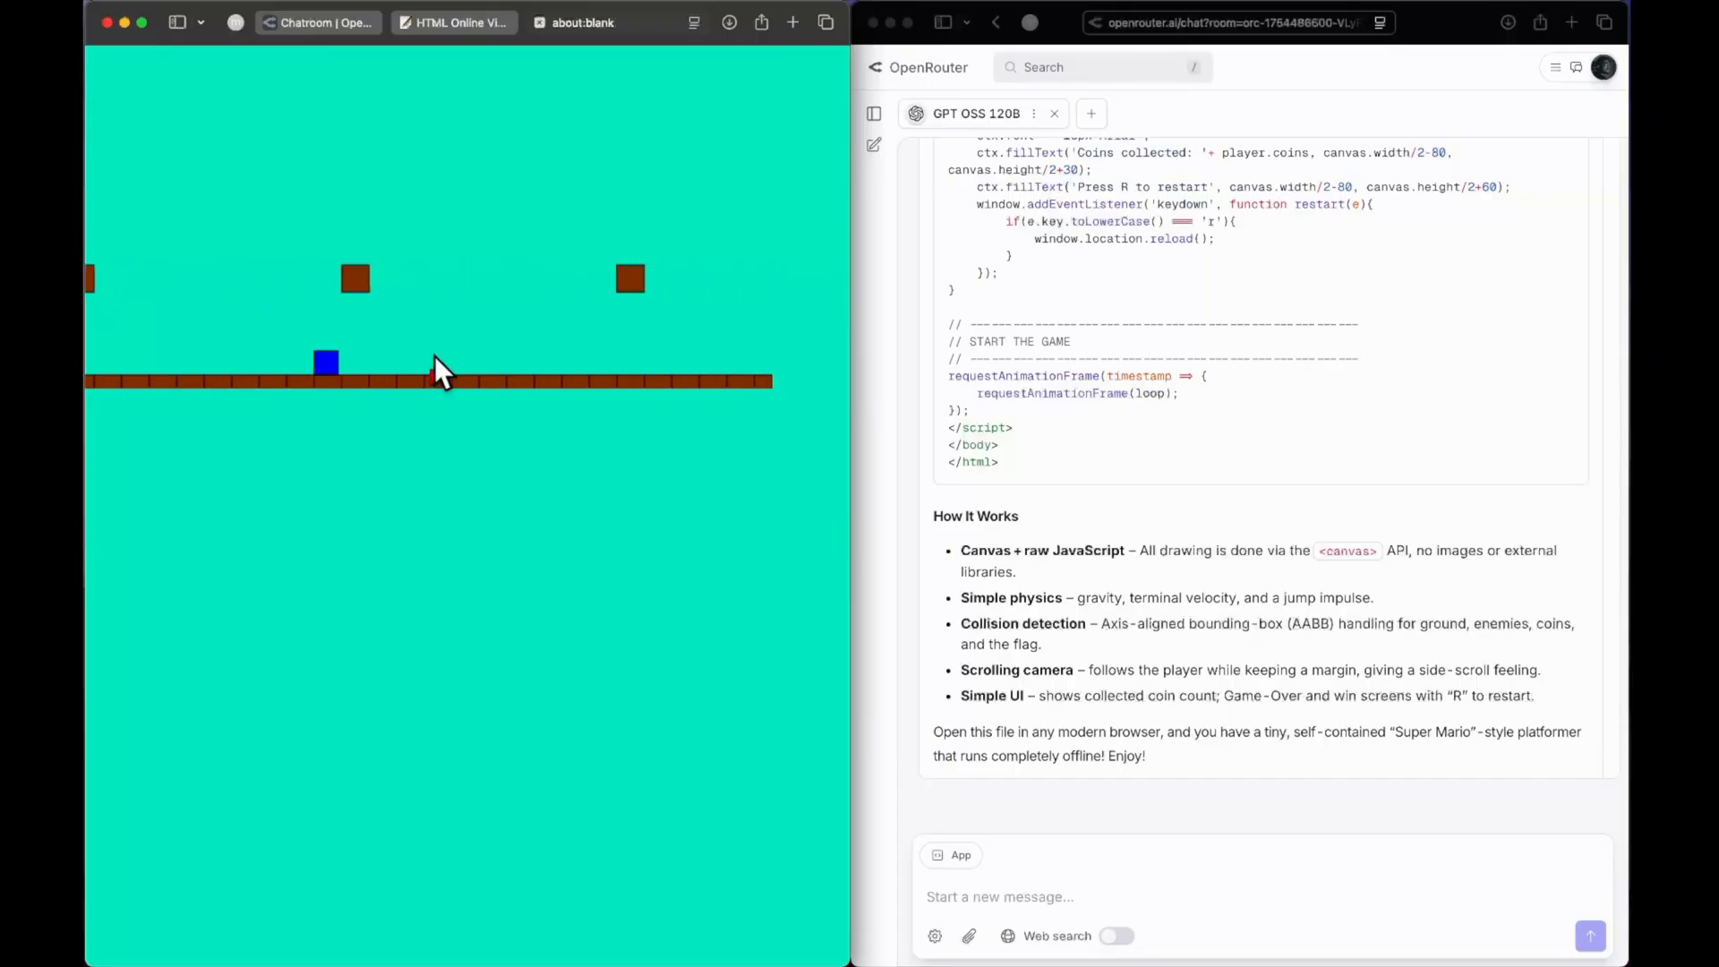
{"action": "key", "text": "Right"}
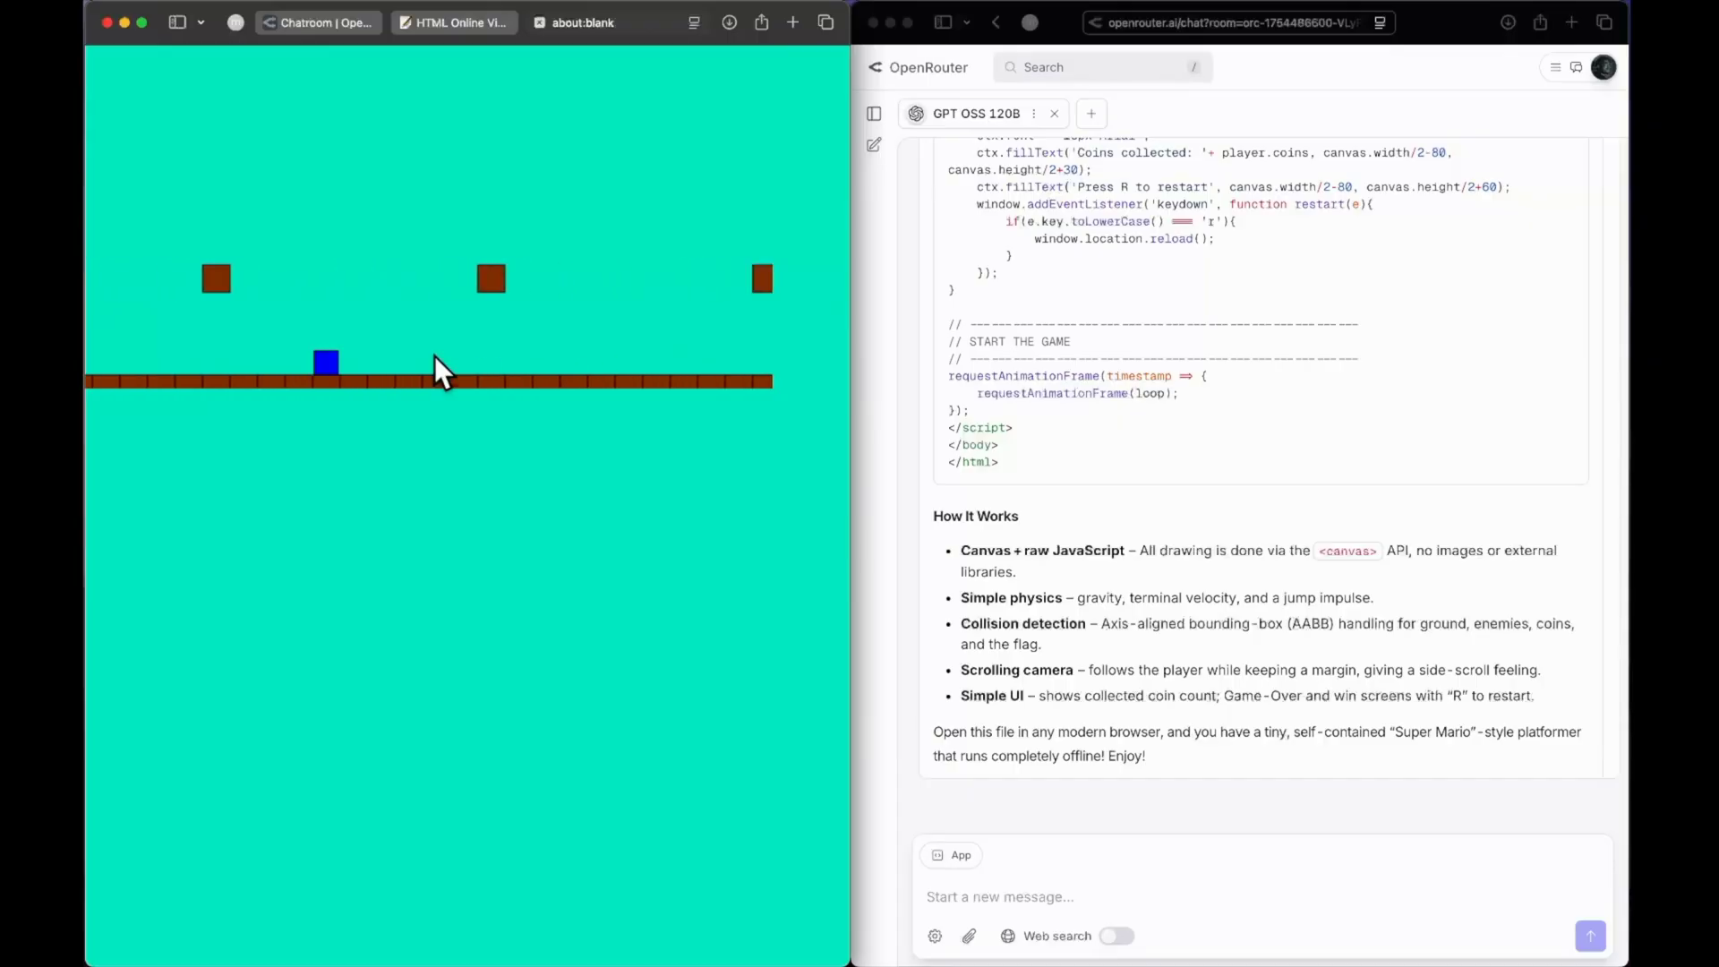
{"action": "key", "text": "space"}
{"action": "key", "text": "Right"}
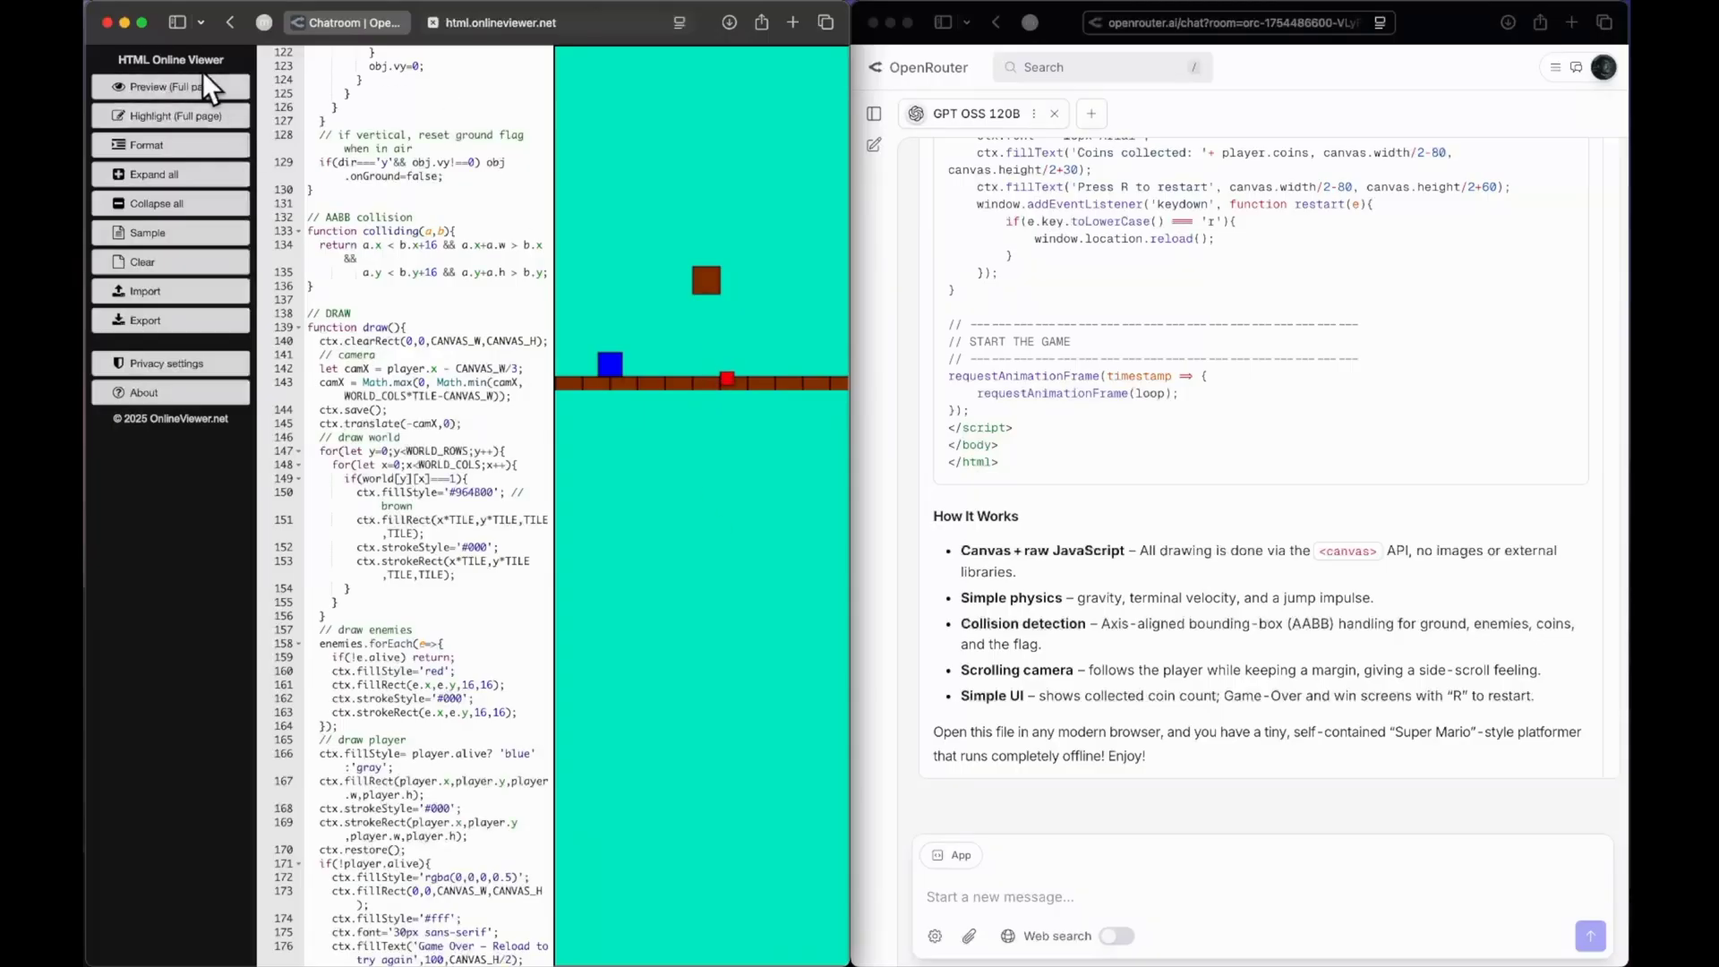
{"action": "left_click", "coordinate": [200, 84]}
- Copy GPT OSS 120B's Super Mario code into HTML Online Viewer in a new tab and render it as a full-page preview
{"action": "left_click", "coordinate": [1173, 462]}
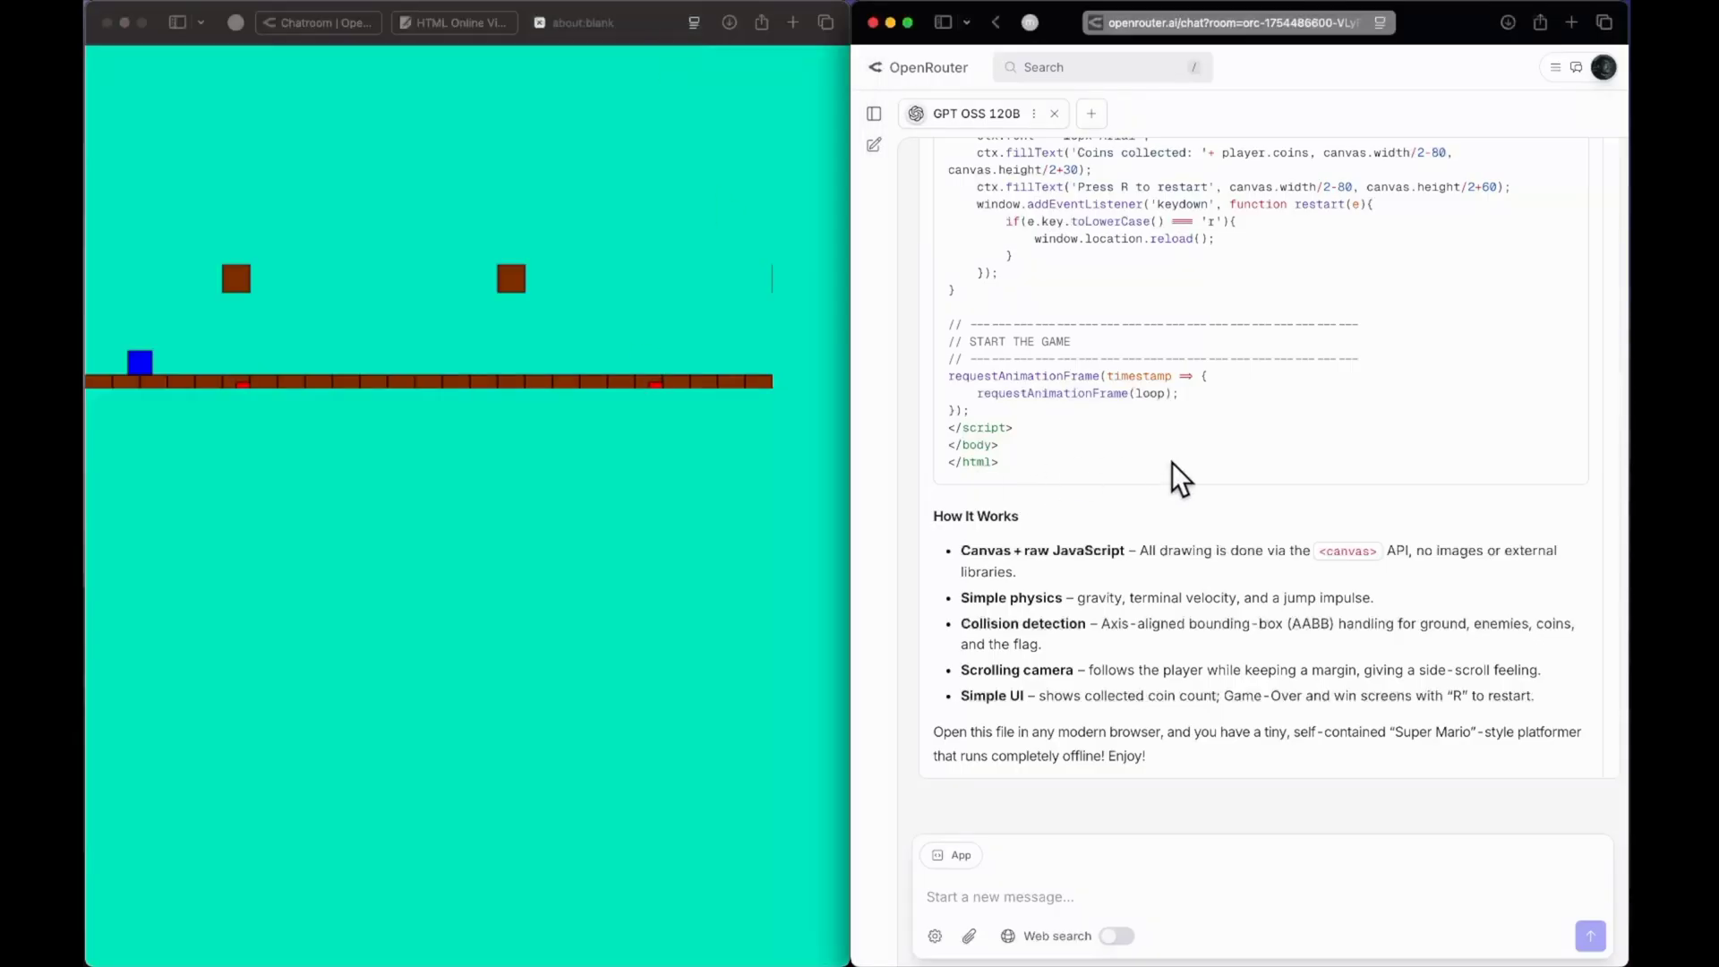
{"action": "scroll", "coordinate": [1173, 462], "scroll_direction": "up", "scroll_amount": 20}
{"action": "scroll", "coordinate": [1172, 462], "scroll_direction": "down", "scroll_amount": 1}
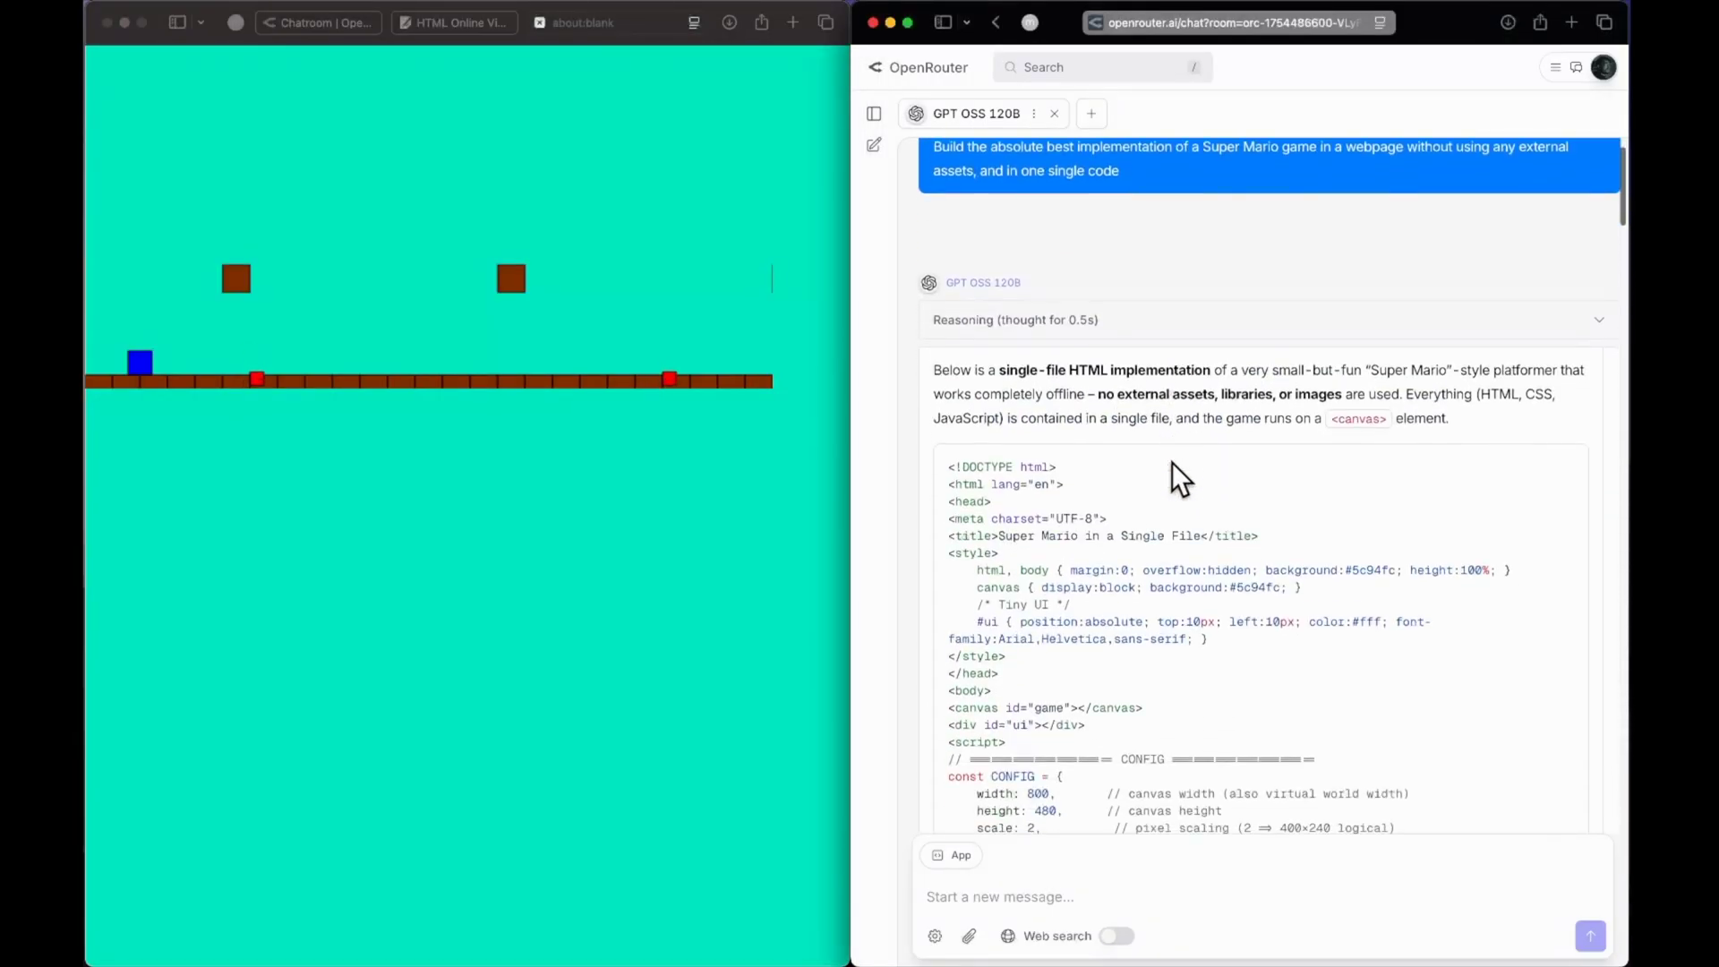
{"action": "left_click", "coordinate": [1573, 480]}
{"action": "key", "text": "super+t"}
{"action": "type", "text": "html.onlineviewer.net"}
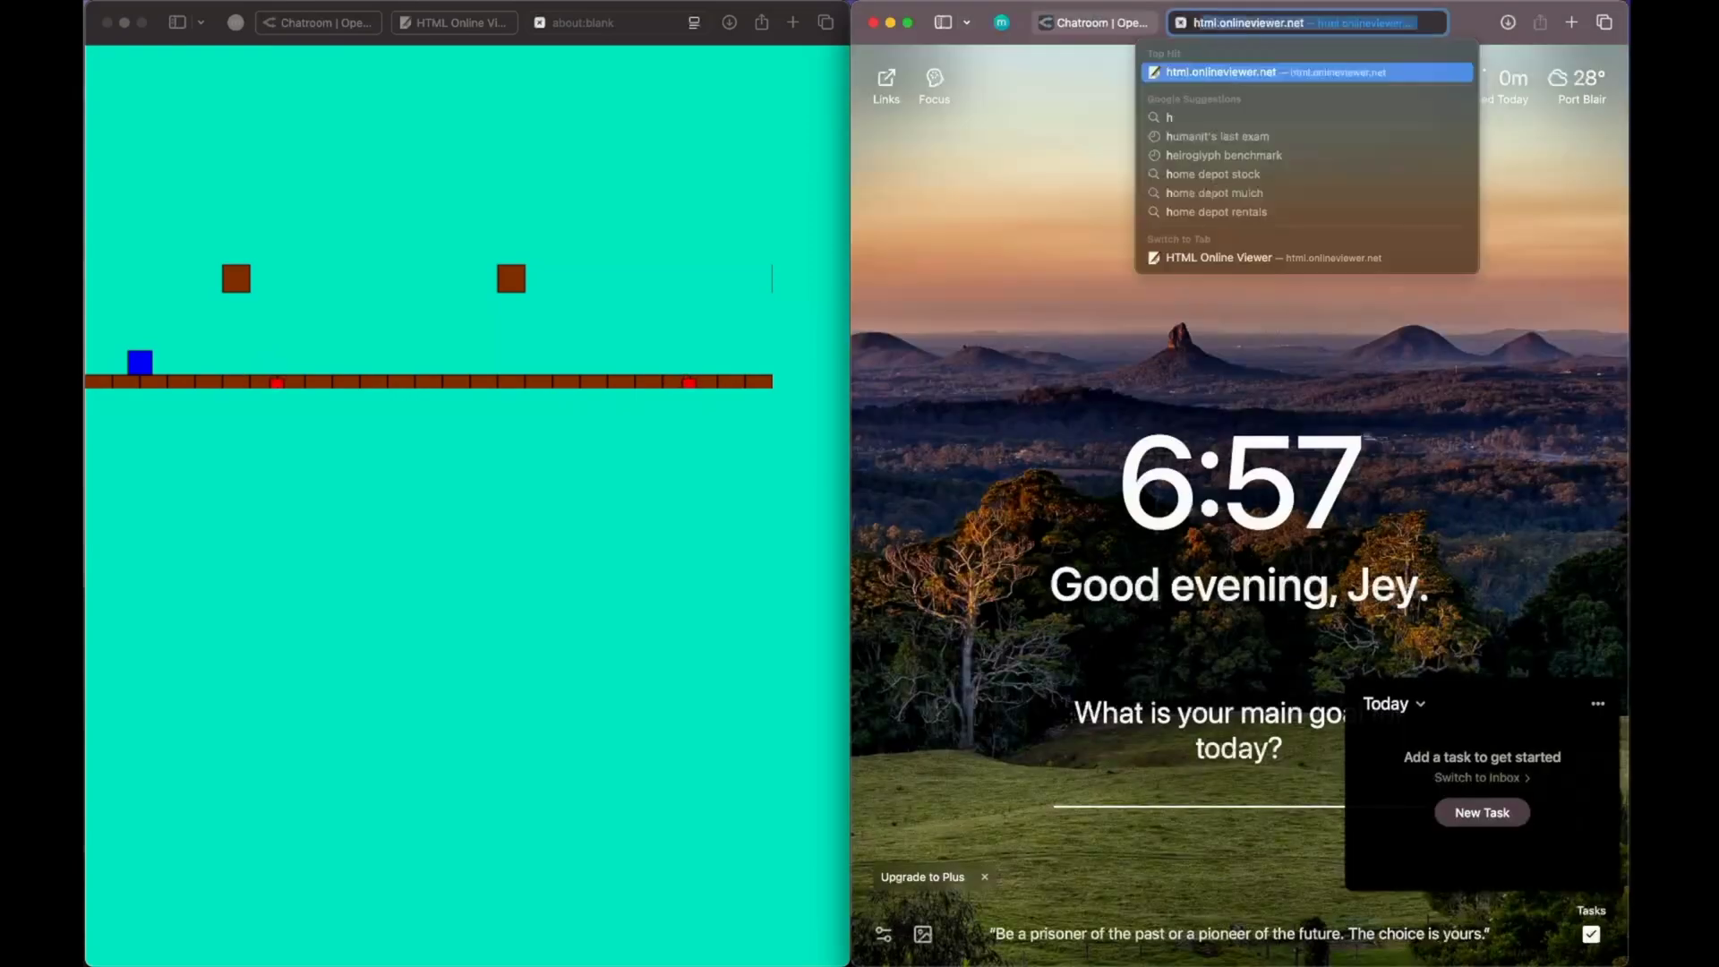
{"action": "key", "text": "Return"}
{"action": "key", "text": "super+v"}
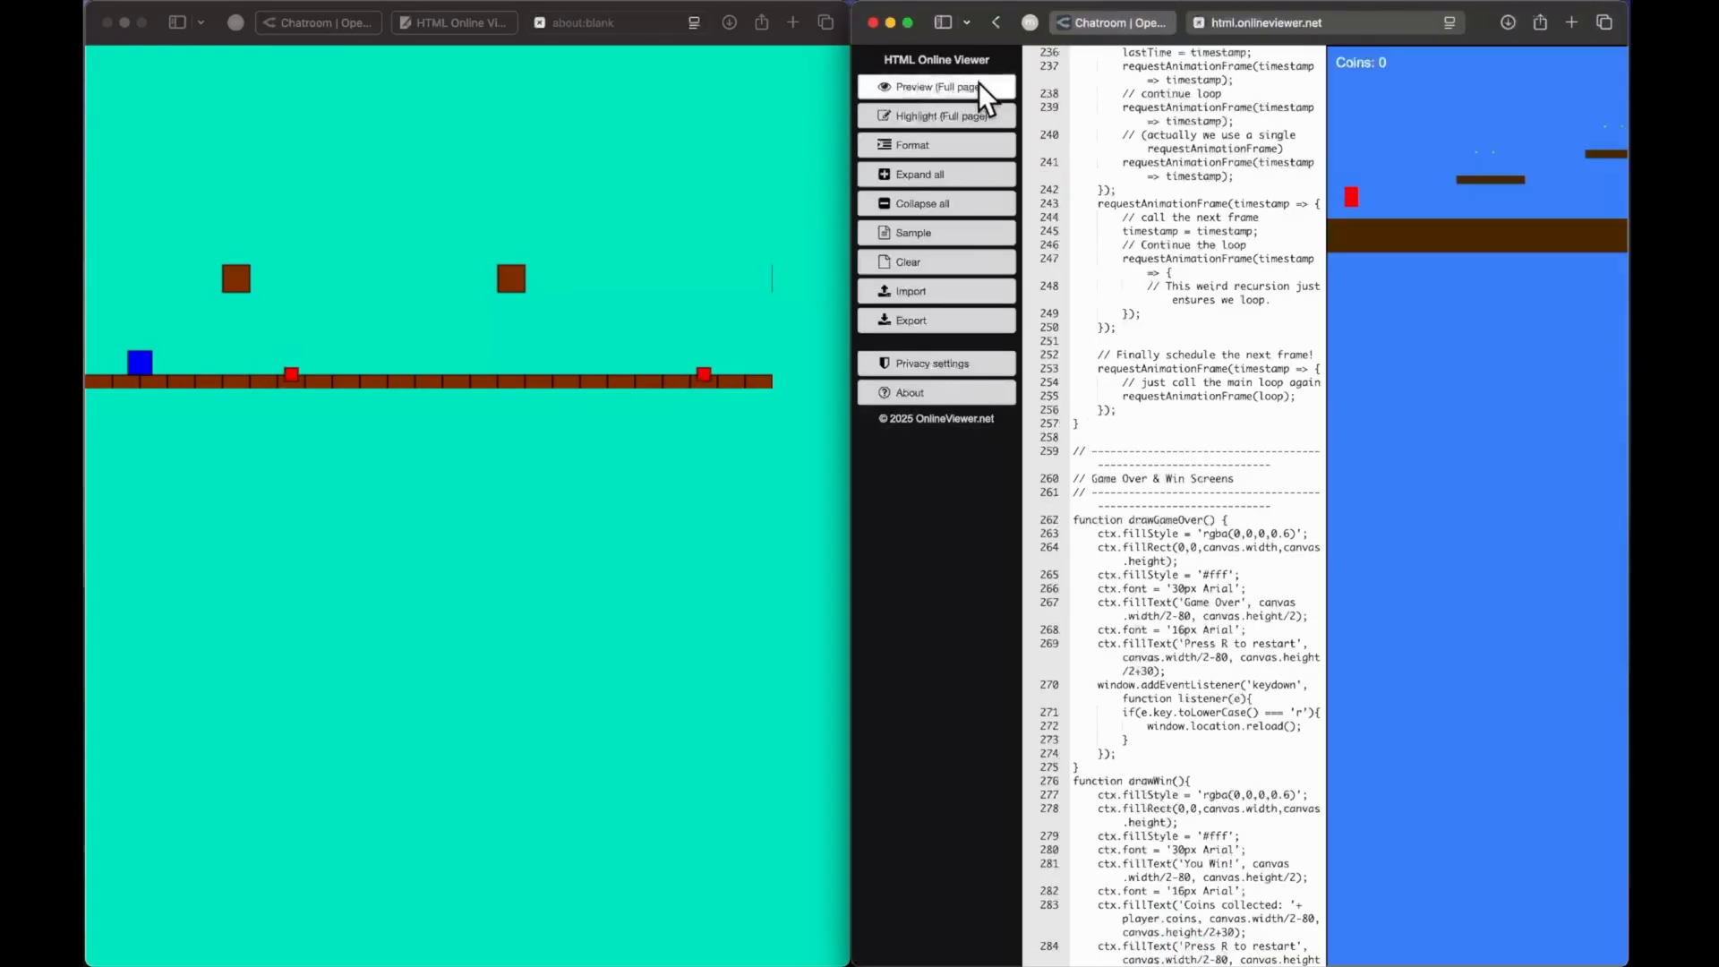
{"action": "left_click", "coordinate": [978, 86]}
- Test GPT OSS 120B's Super Mario game by jumping across the platforms and collecting coins above the green enemies
{"action": "key", "text": "Right"}
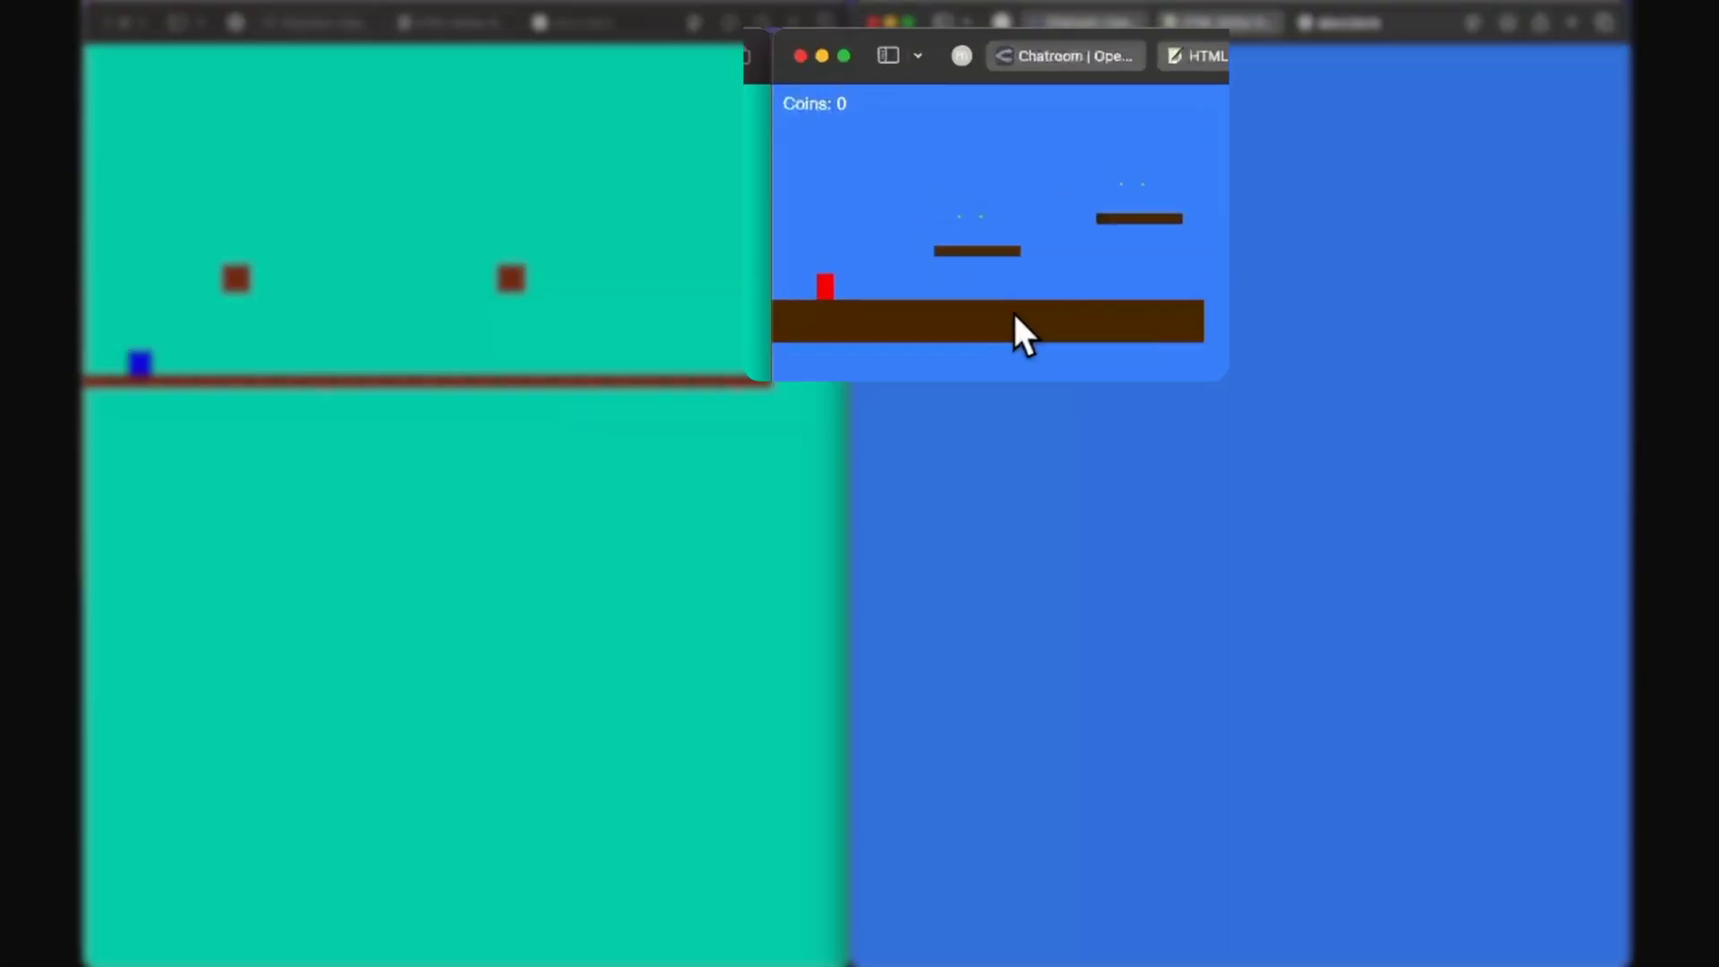
{"action": "key", "text": "Up"}
{"action": "key", "text": "Up"}
{"action": "key", "text": "Left"}
{"action": "key", "text": "Up"}
{"action": "key", "text": "Right"}
{"action": "key", "text": "Right"}
{"action": "key", "text": "Up"}
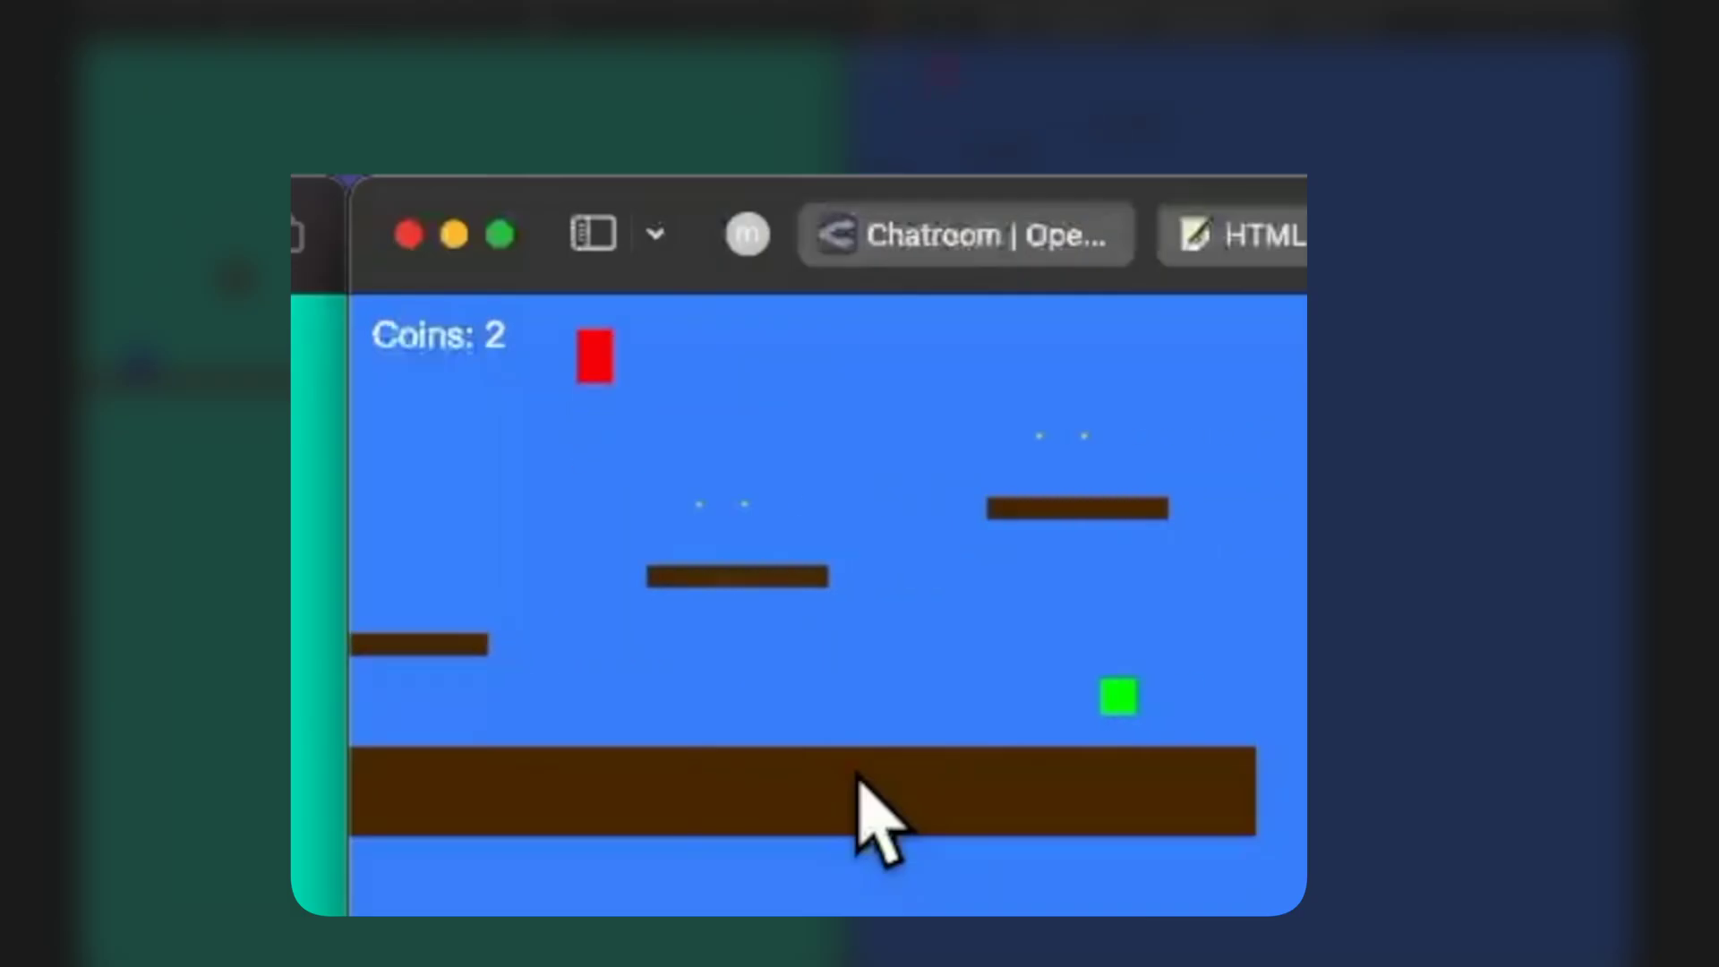
{"action": "key", "text": "Up"}
{"action": "key", "text": "Right"}
{"action": "key", "text": "Up"}
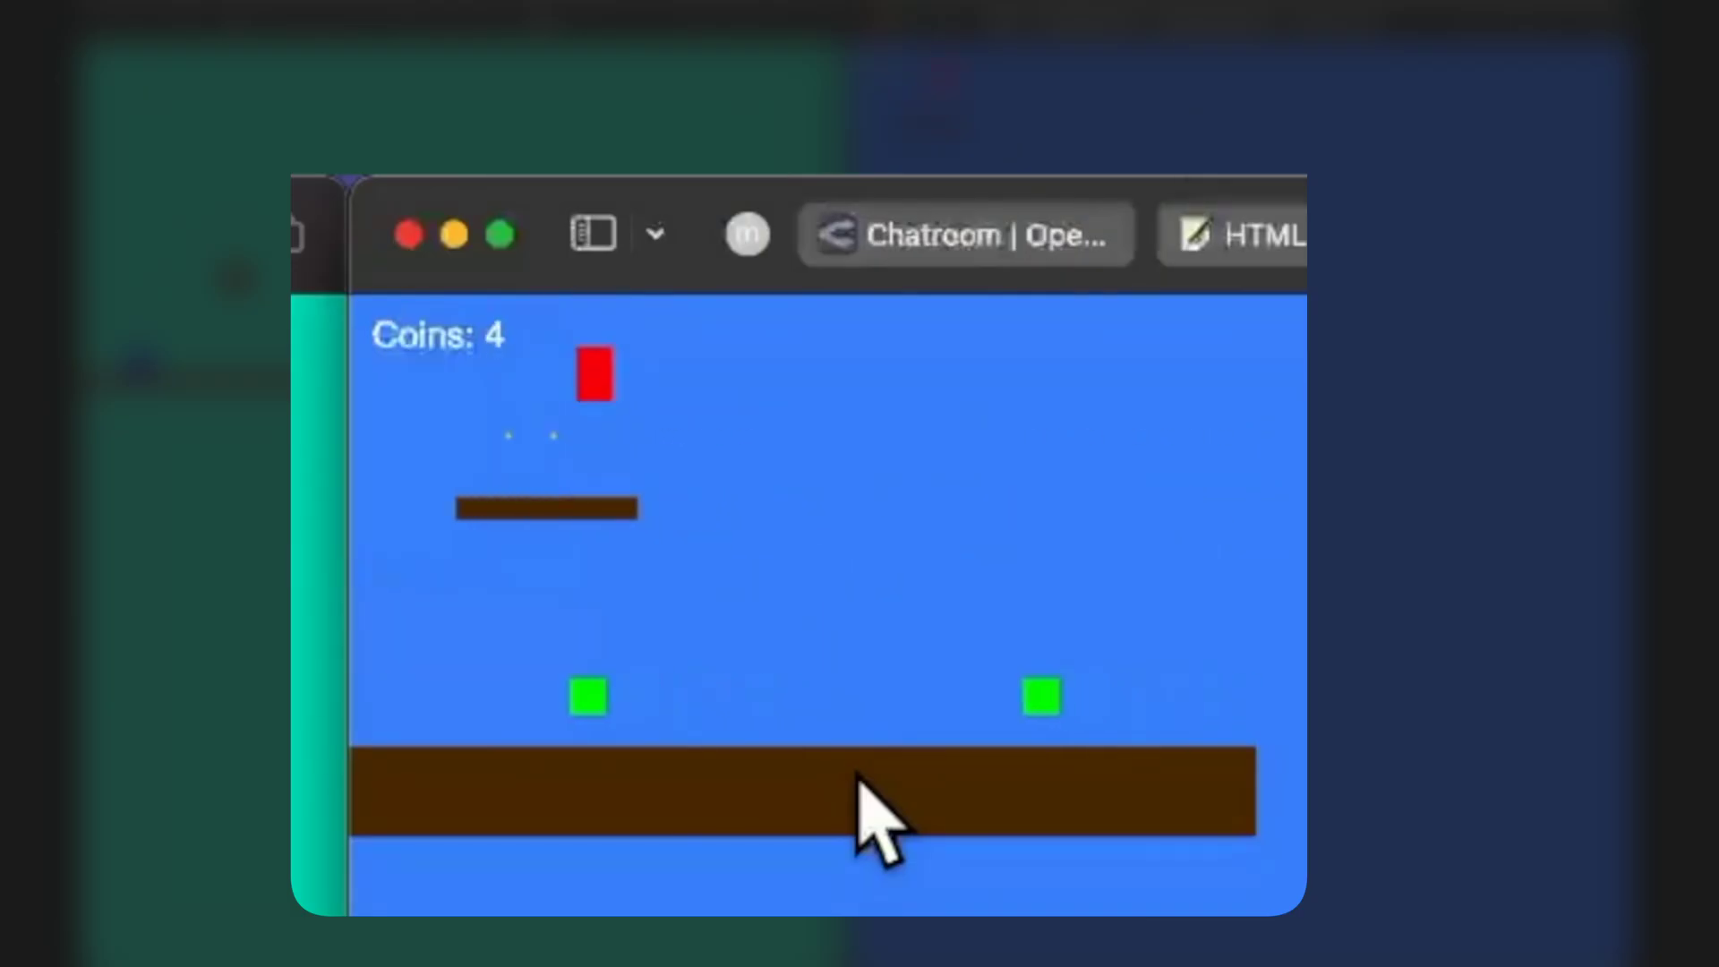
{"action": "key", "text": "Left"}
- Restart GPT OSS 120B's game and play through the level to the finish flag
{"action": "key", "text": "Right"}
{"action": "key", "text": "Up"}
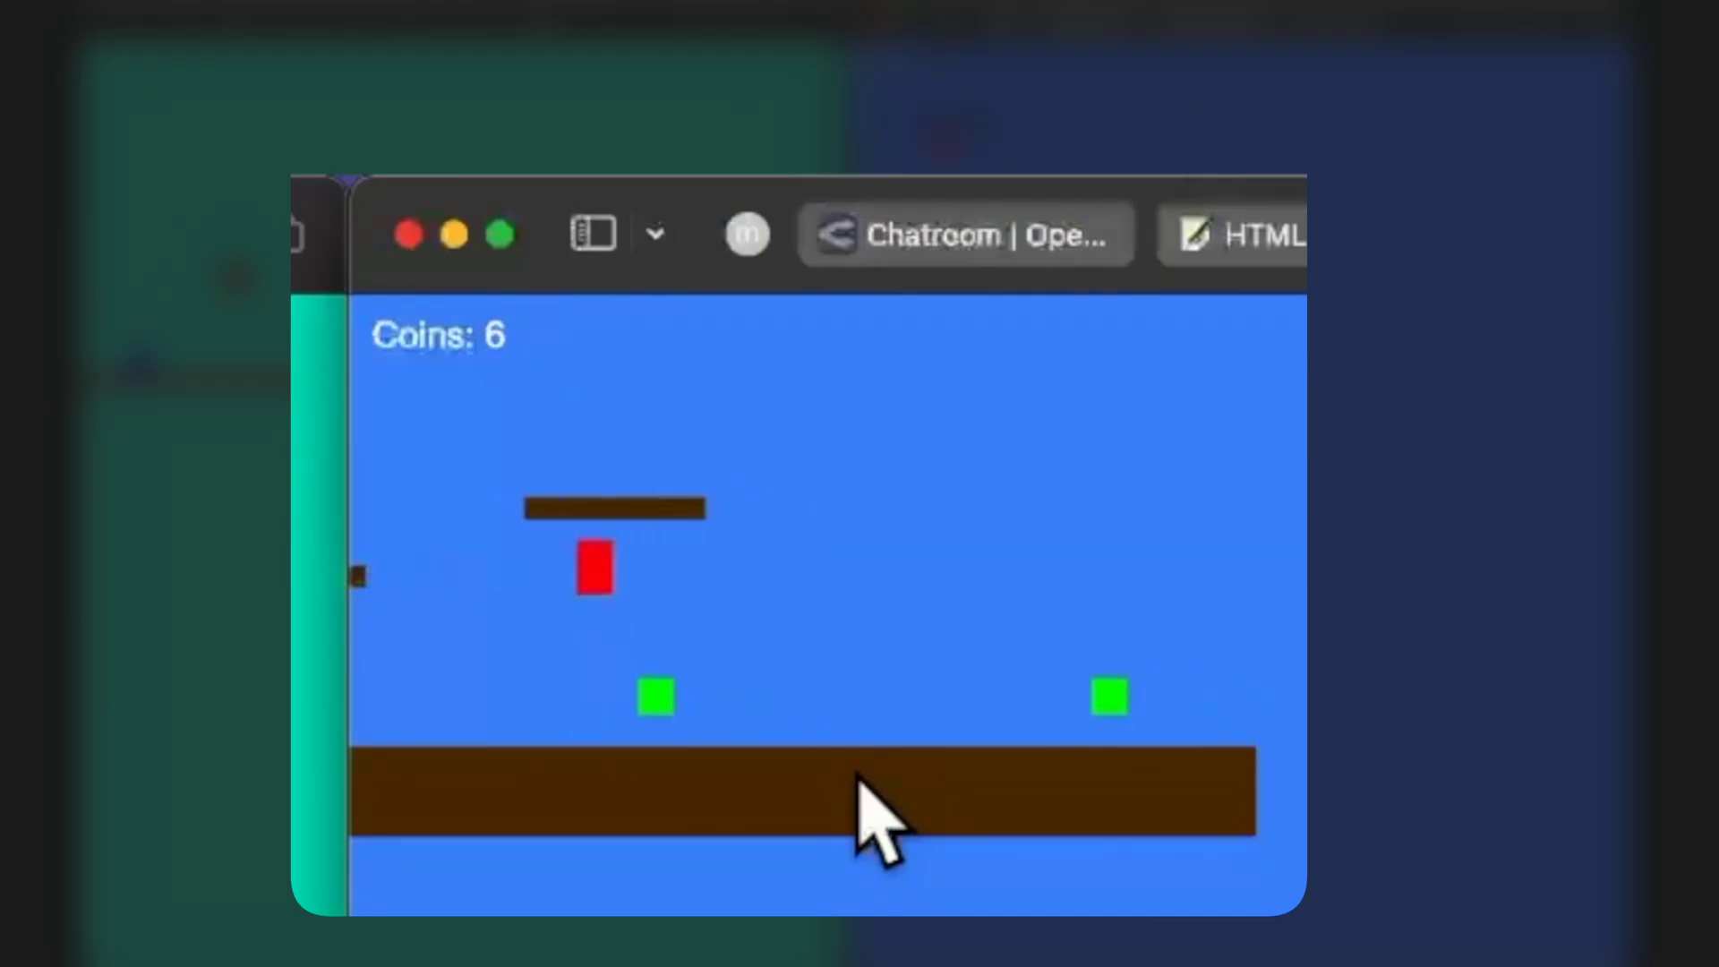
{"action": "key", "text": "r"}
{"action": "key", "text": "Up"}
{"action": "key", "text": "Right"}
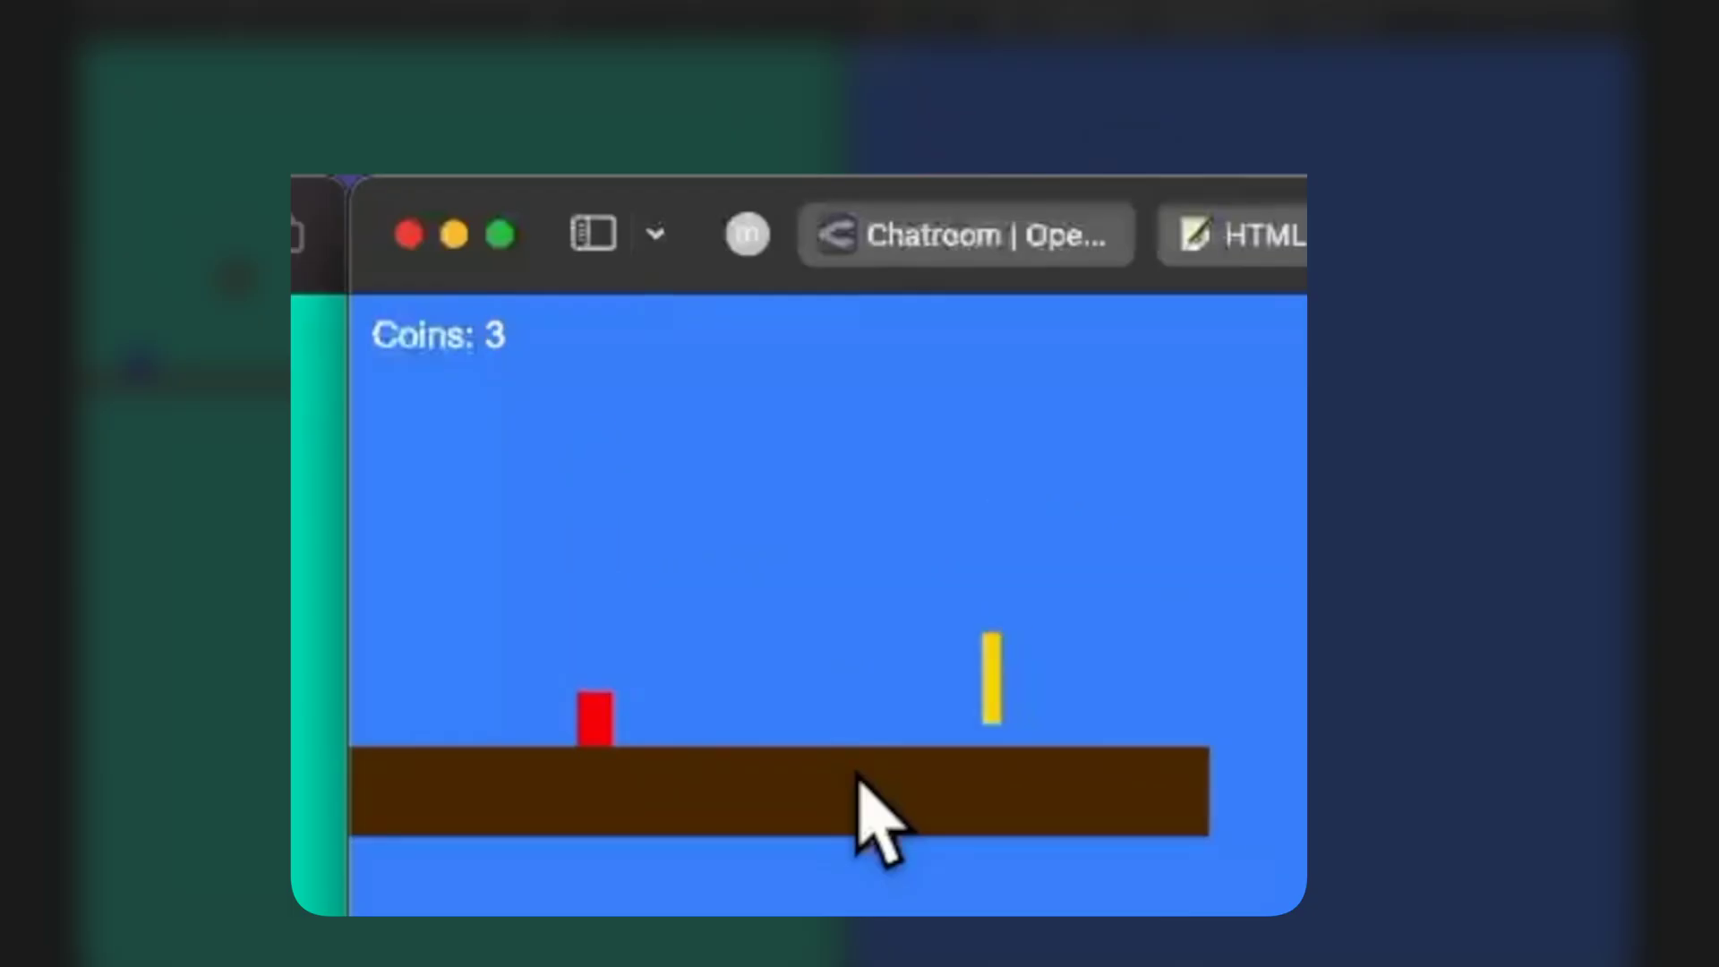
{"action": "key", "text": "Right"}
{"action": "key", "text": "Right"}
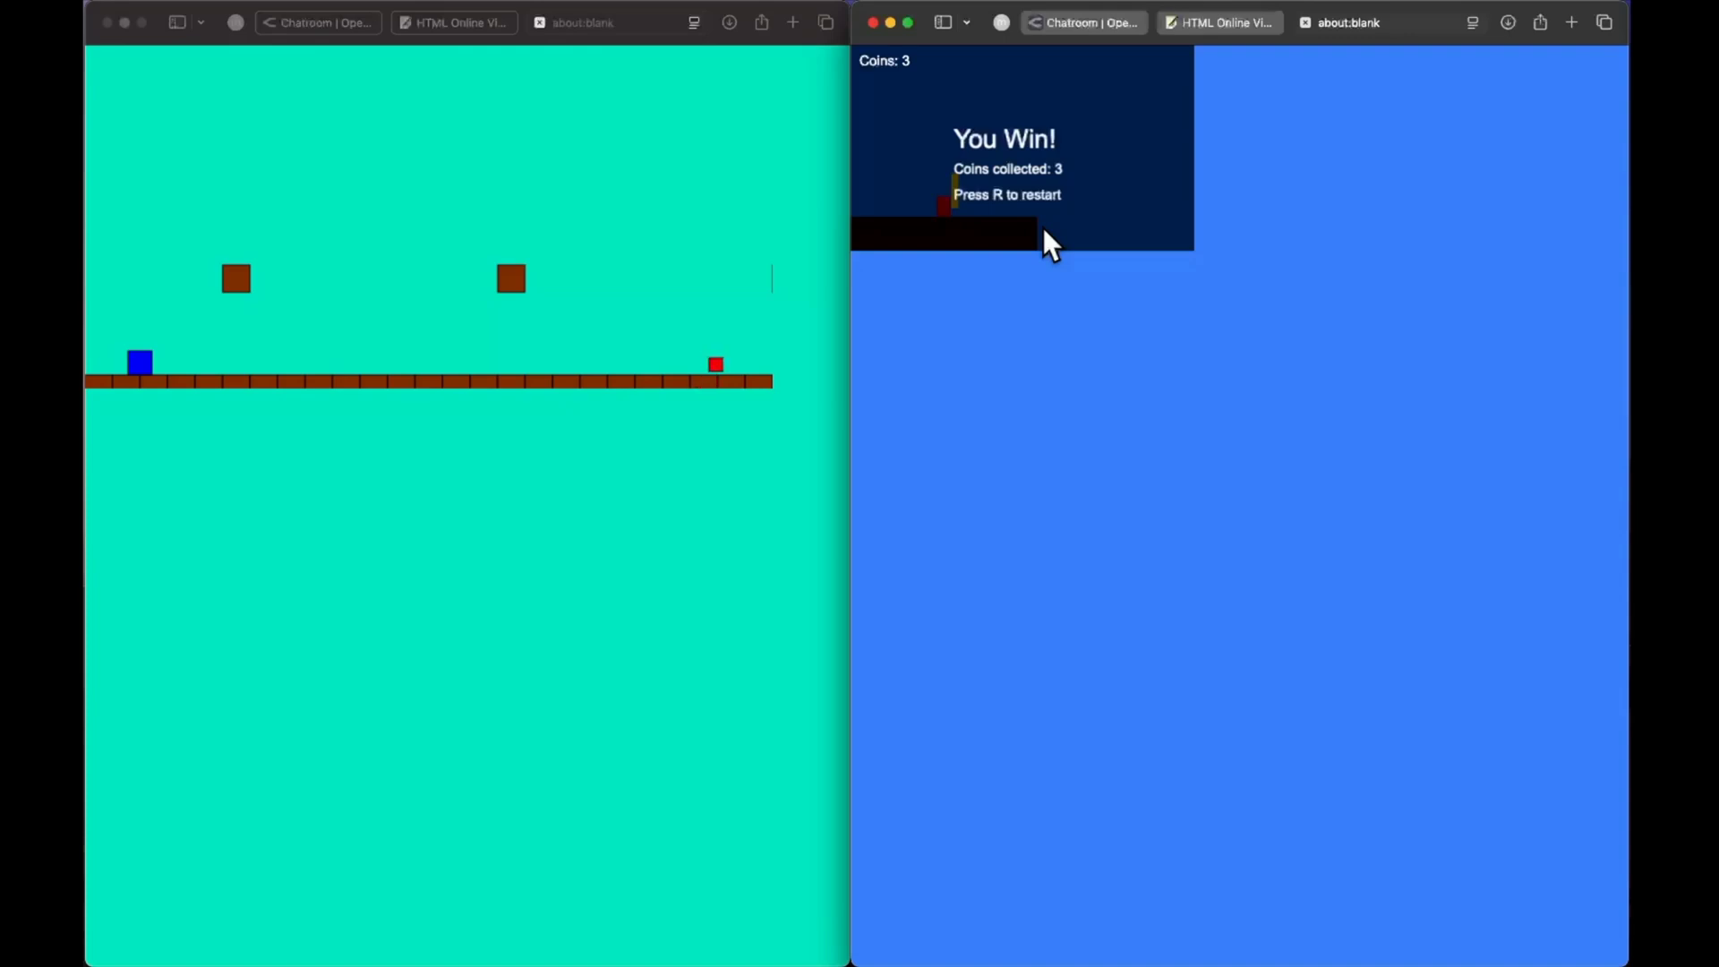
- Leave the game previews for the model chats and set GPT OSS 120B's provider to Groq
{"action": "left_click", "coordinate": [674, 250]}
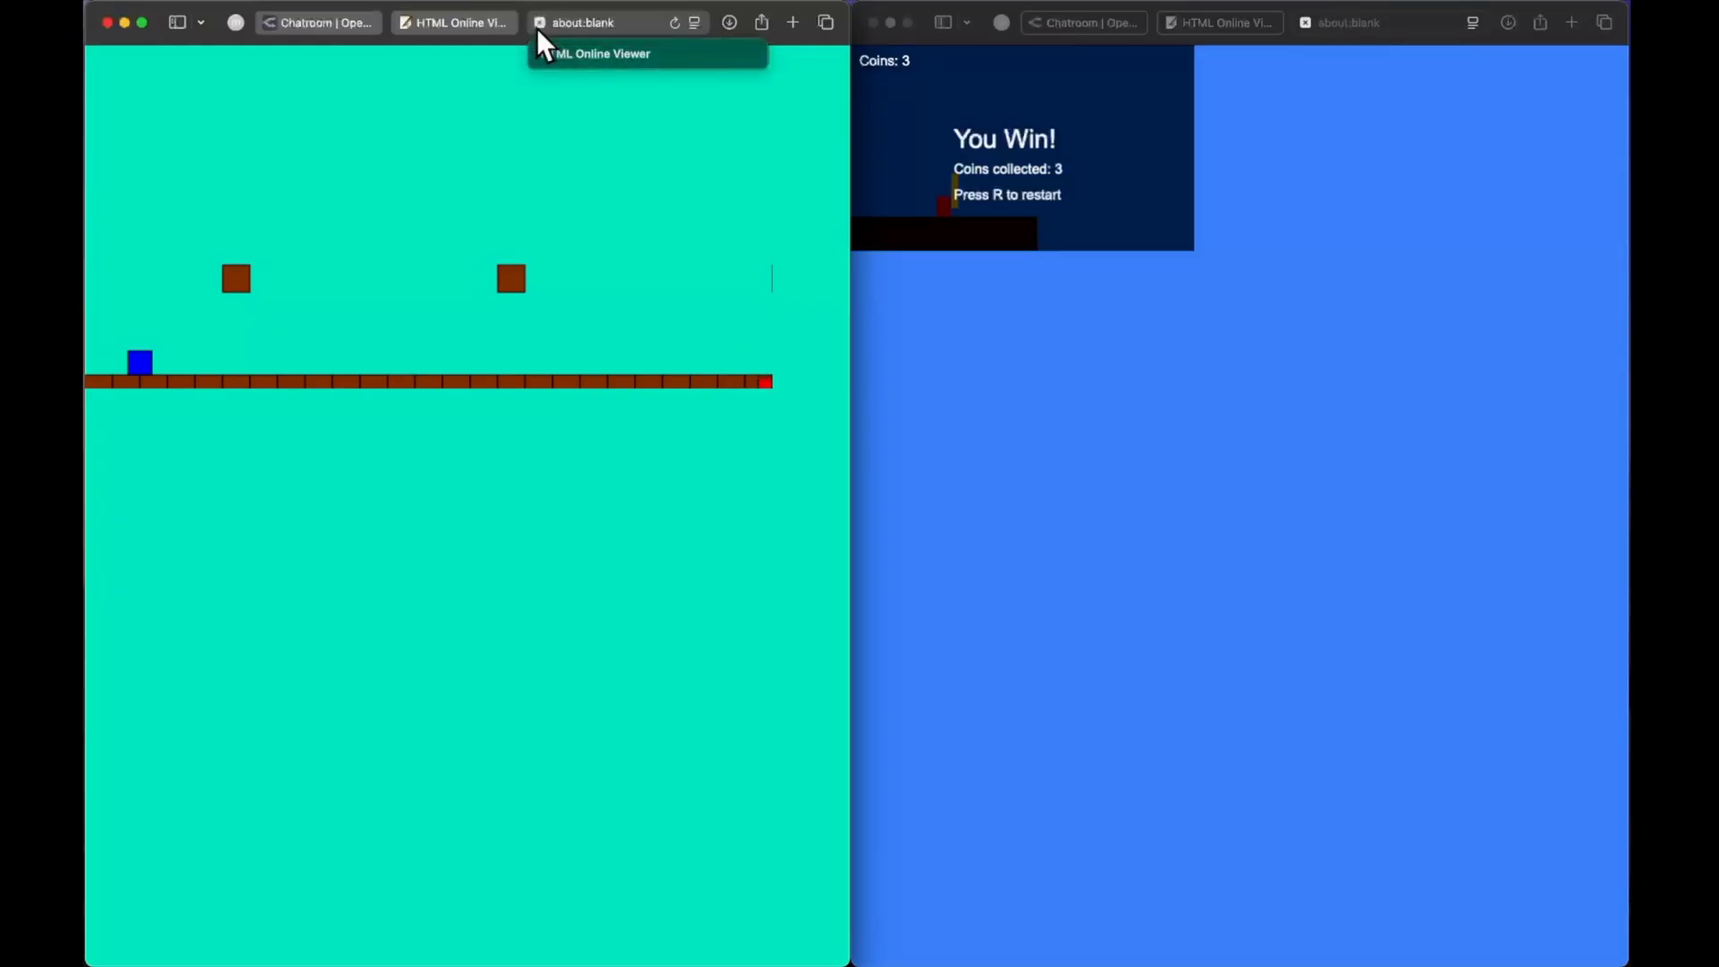
{"action": "left_click", "coordinate": [448, 23]}
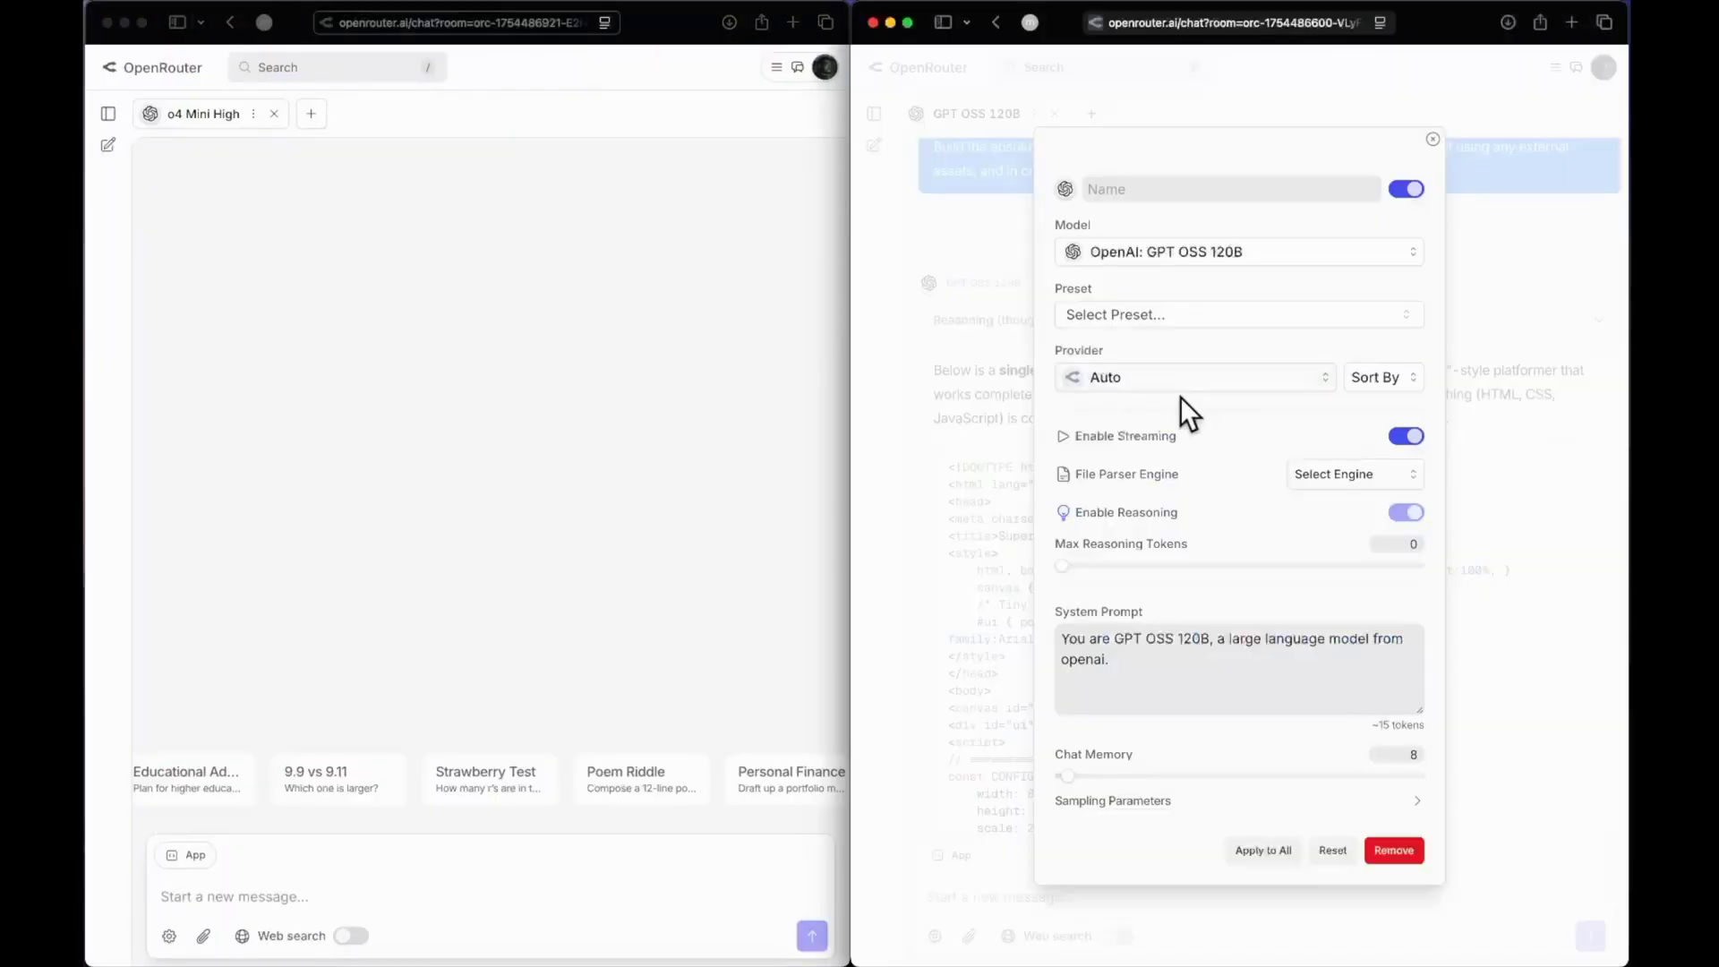
{"action": "left_click", "coordinate": [1178, 381]}
{"action": "left_click", "coordinate": [1110, 636]}
{"action": "left_click", "coordinate": [1433, 139]}
- Delete GPT OSS 120B's Super Mario response from its chat
{"action": "scroll", "coordinate": [1197, 632], "scroll_direction": "down", "scroll_amount": 15}
{"action": "scroll", "coordinate": [1197, 627], "scroll_direction": "down", "scroll_amount": 10}
{"action": "left_click", "coordinate": [1097, 795]}
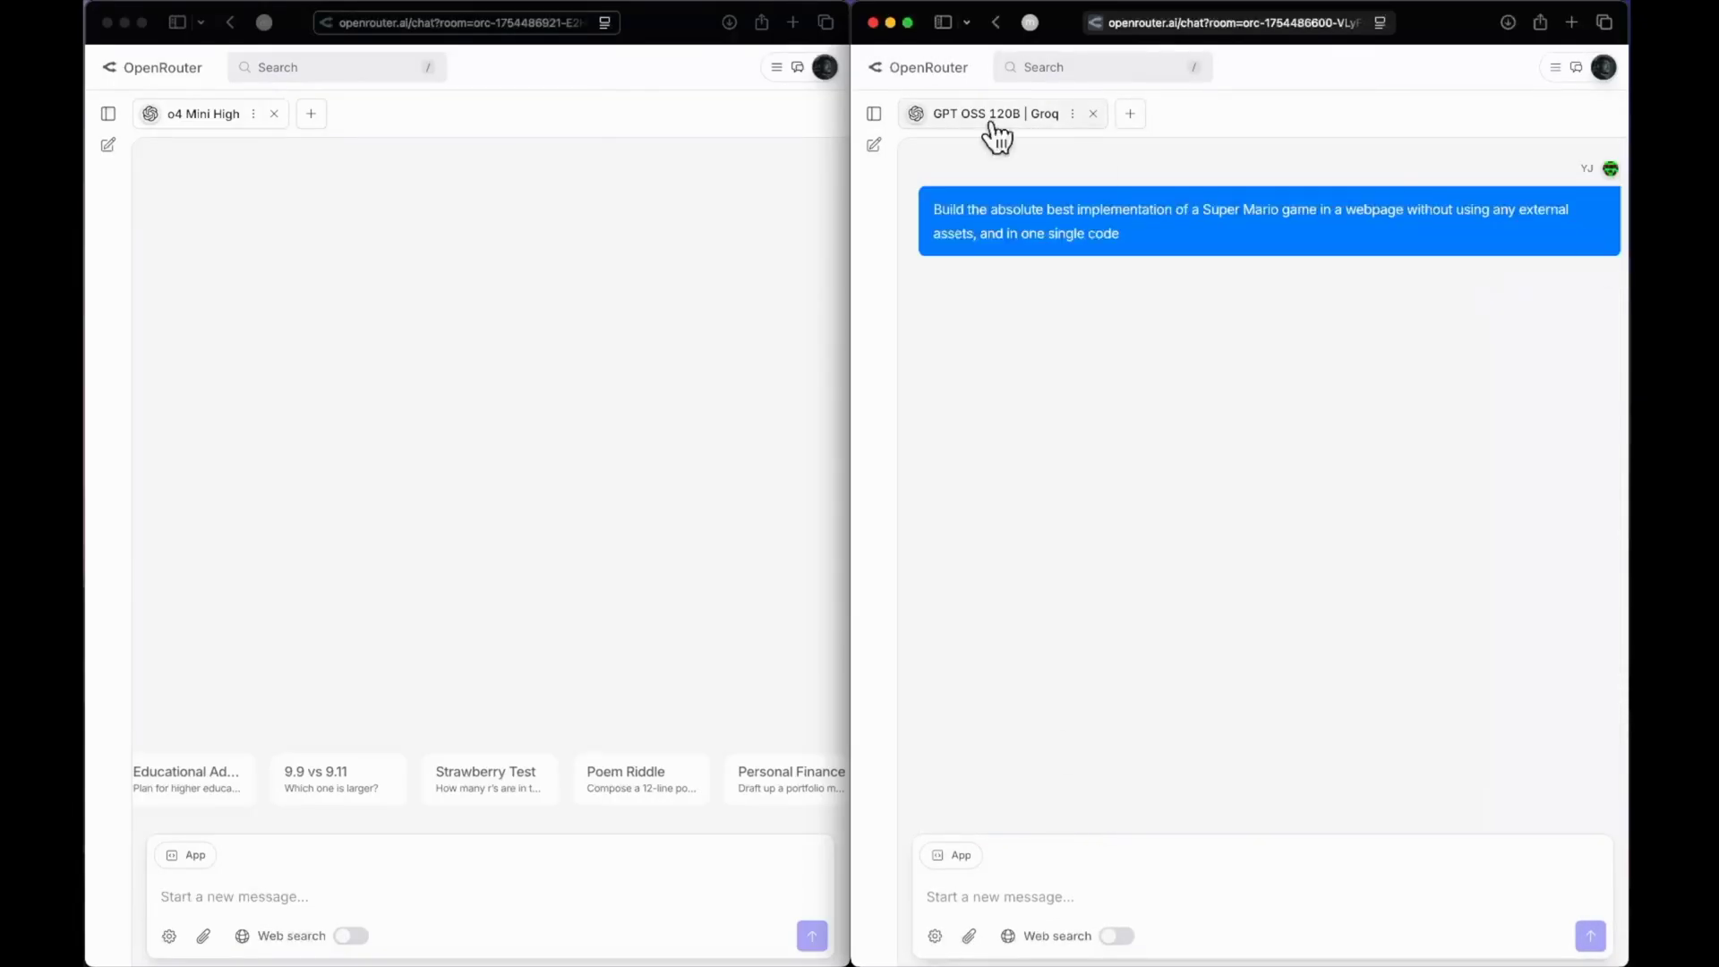
- Review the providers offered for GPT OSS 120B, keeping Groq, and delete the remaining Super Mario prompt from its chat
{"action": "left_click", "coordinate": [1072, 117]}
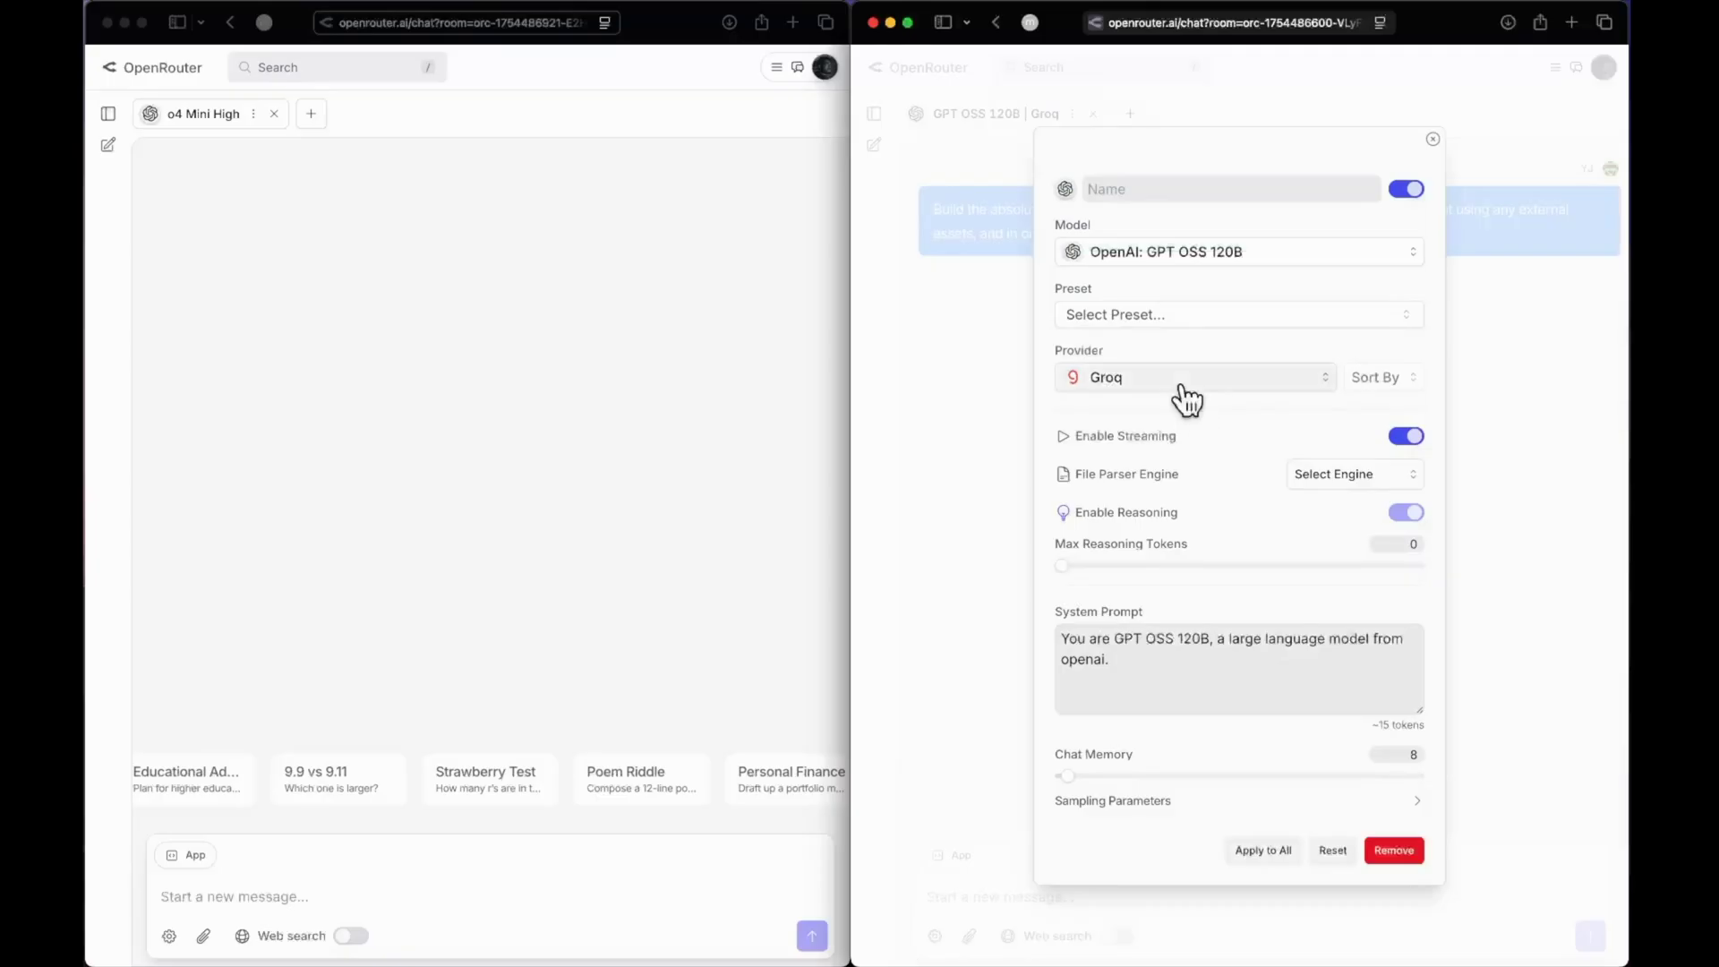
{"action": "left_click", "coordinate": [1182, 387]}
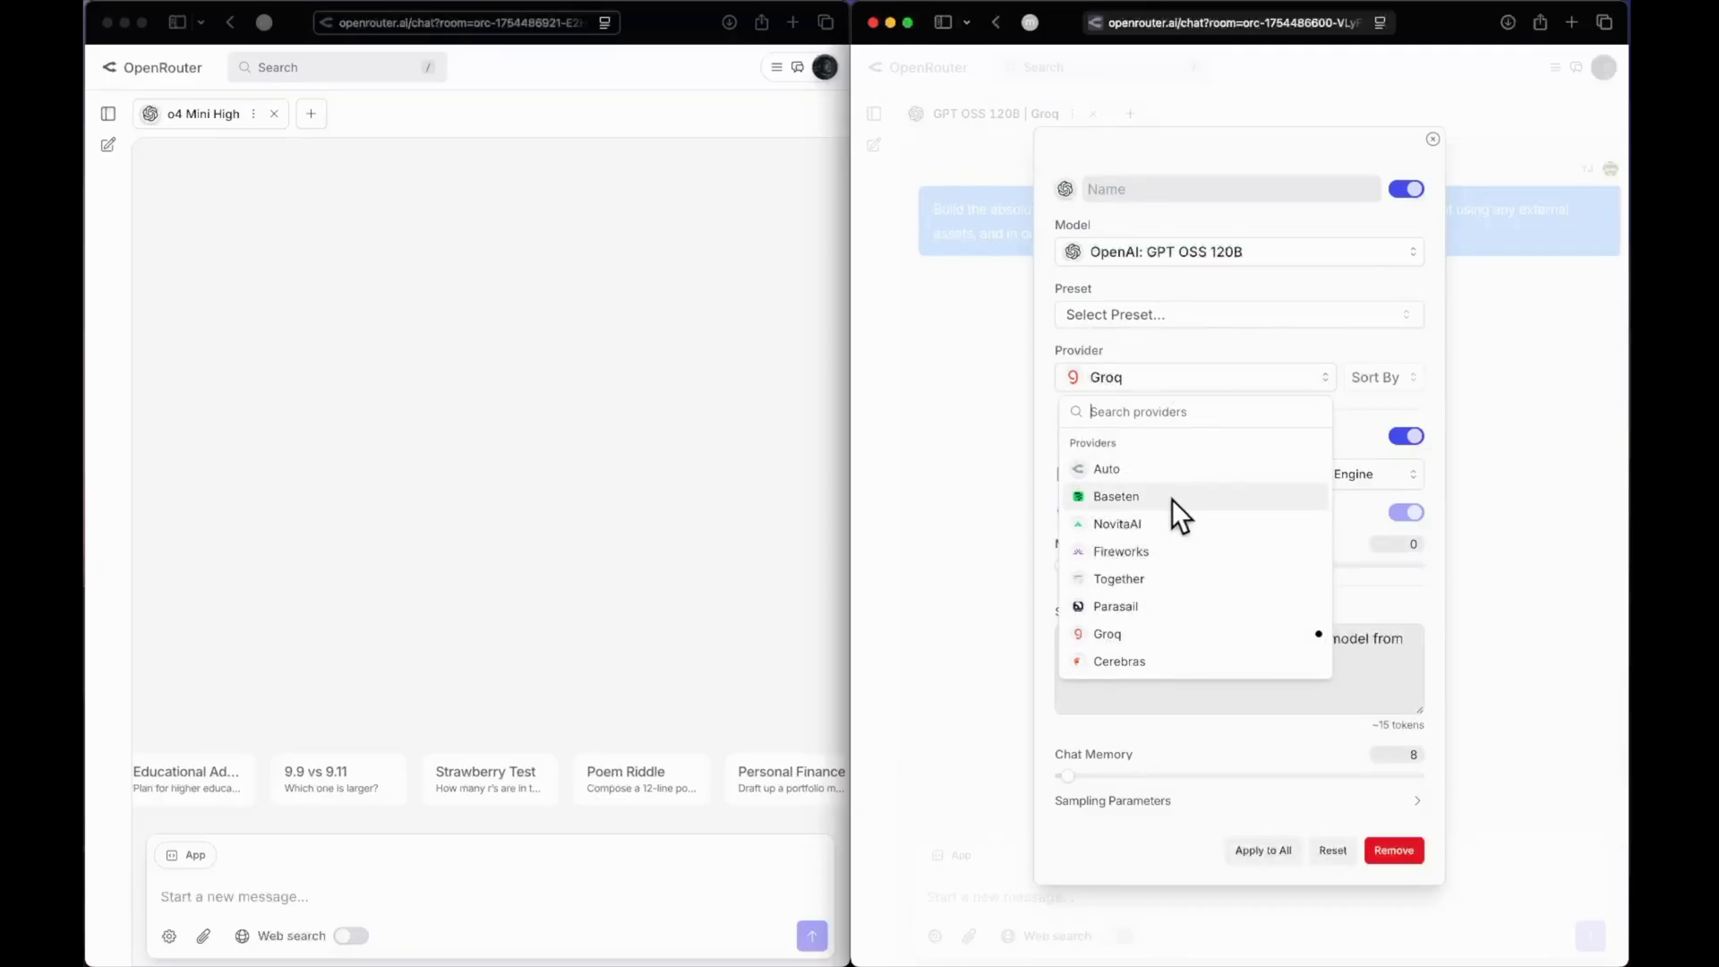
{"action": "left_click", "coordinate": [1433, 140]}
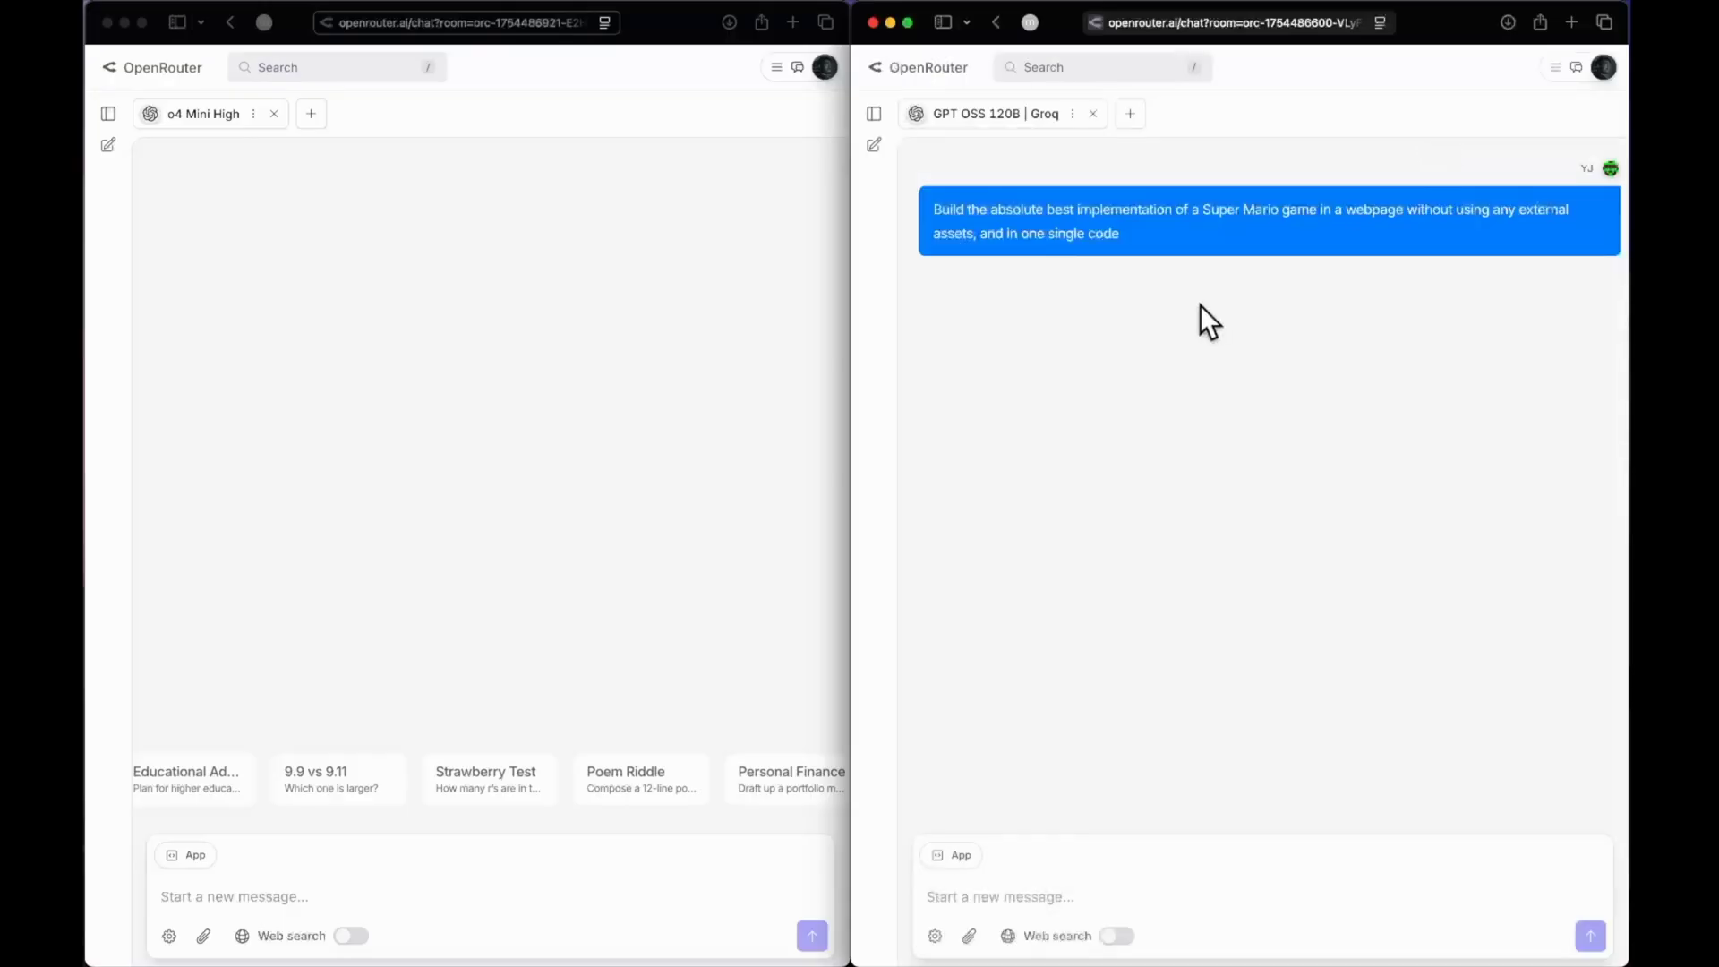
{"action": "left_click", "coordinate": [1608, 285]}
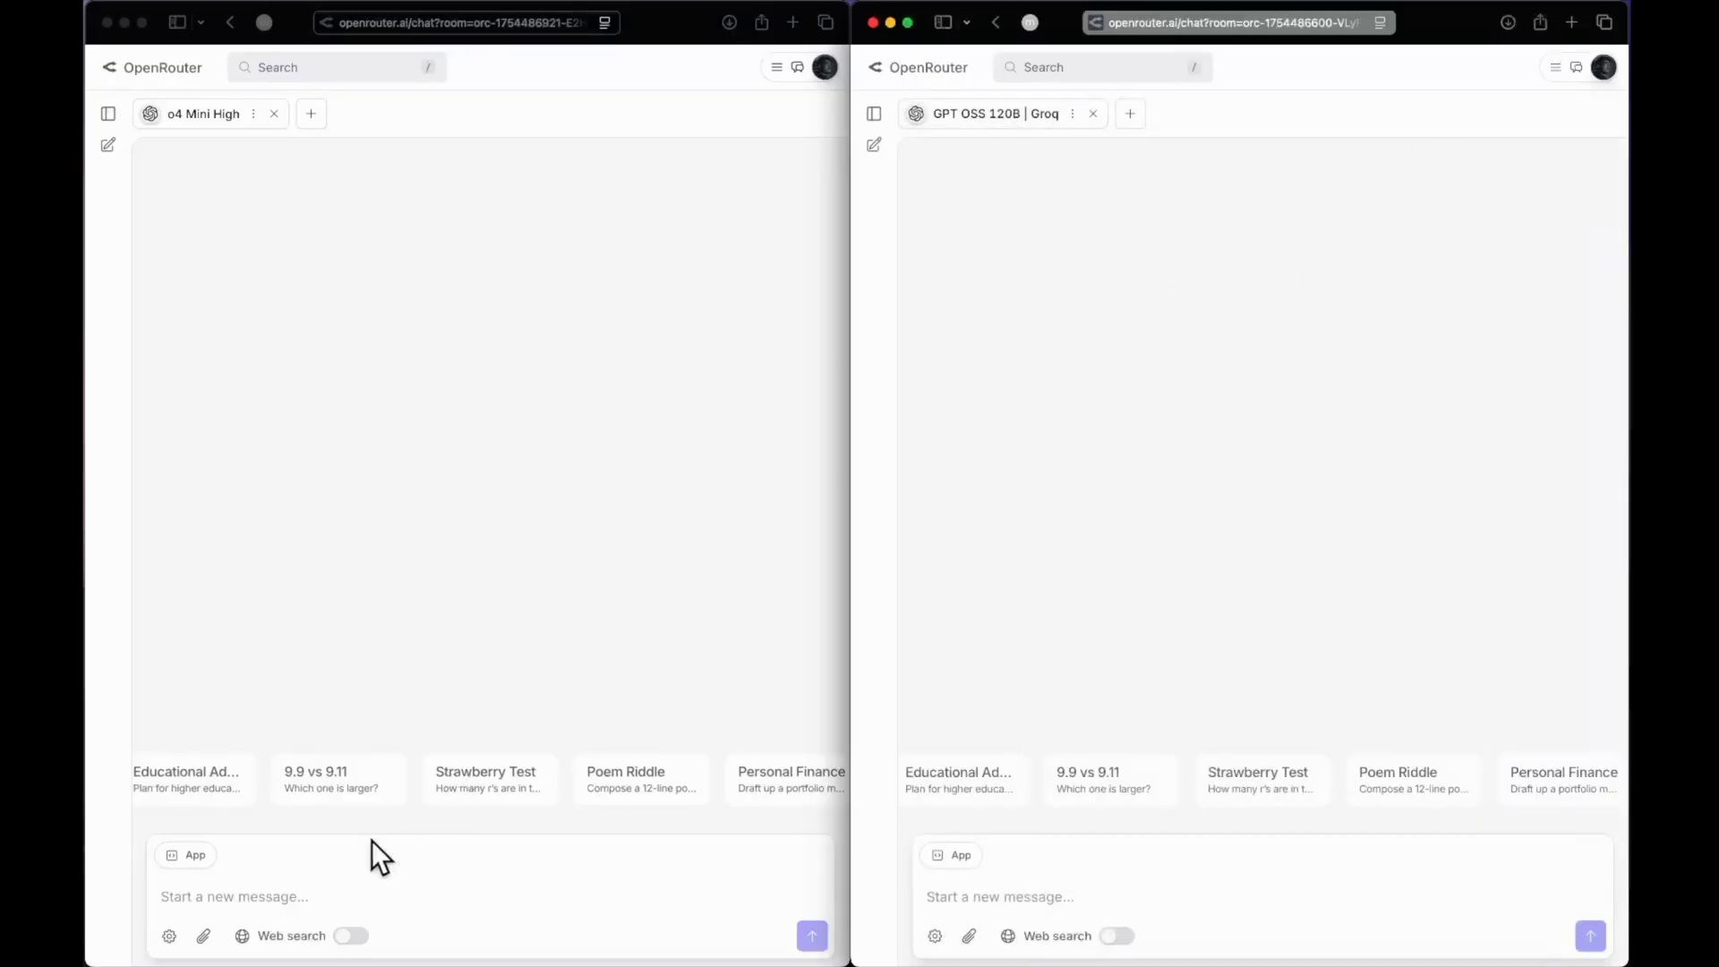
- Send both models the Python prompt for two balls bouncing in a hollow circle with an opening and generated sound effects
{"action": "left_click", "coordinate": [314, 894]}
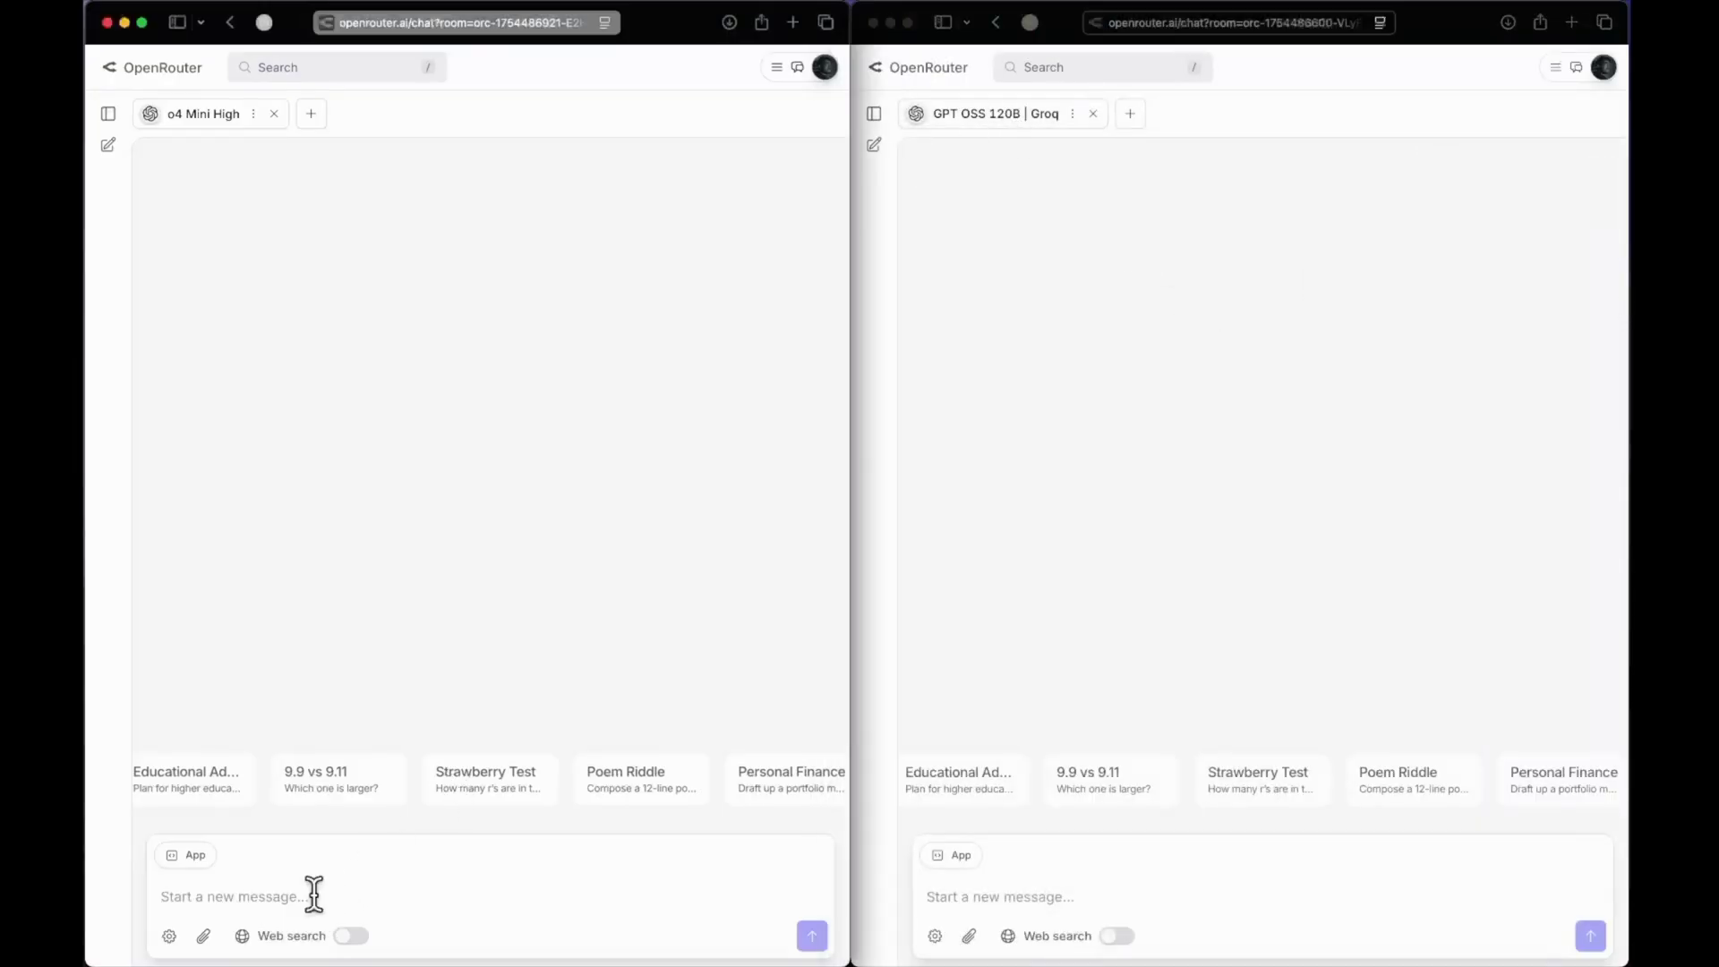
{"action": "key", "text": "super+v"}
{"action": "left_click", "coordinate": [1089, 891]}
{"action": "key", "text": "super+v"}
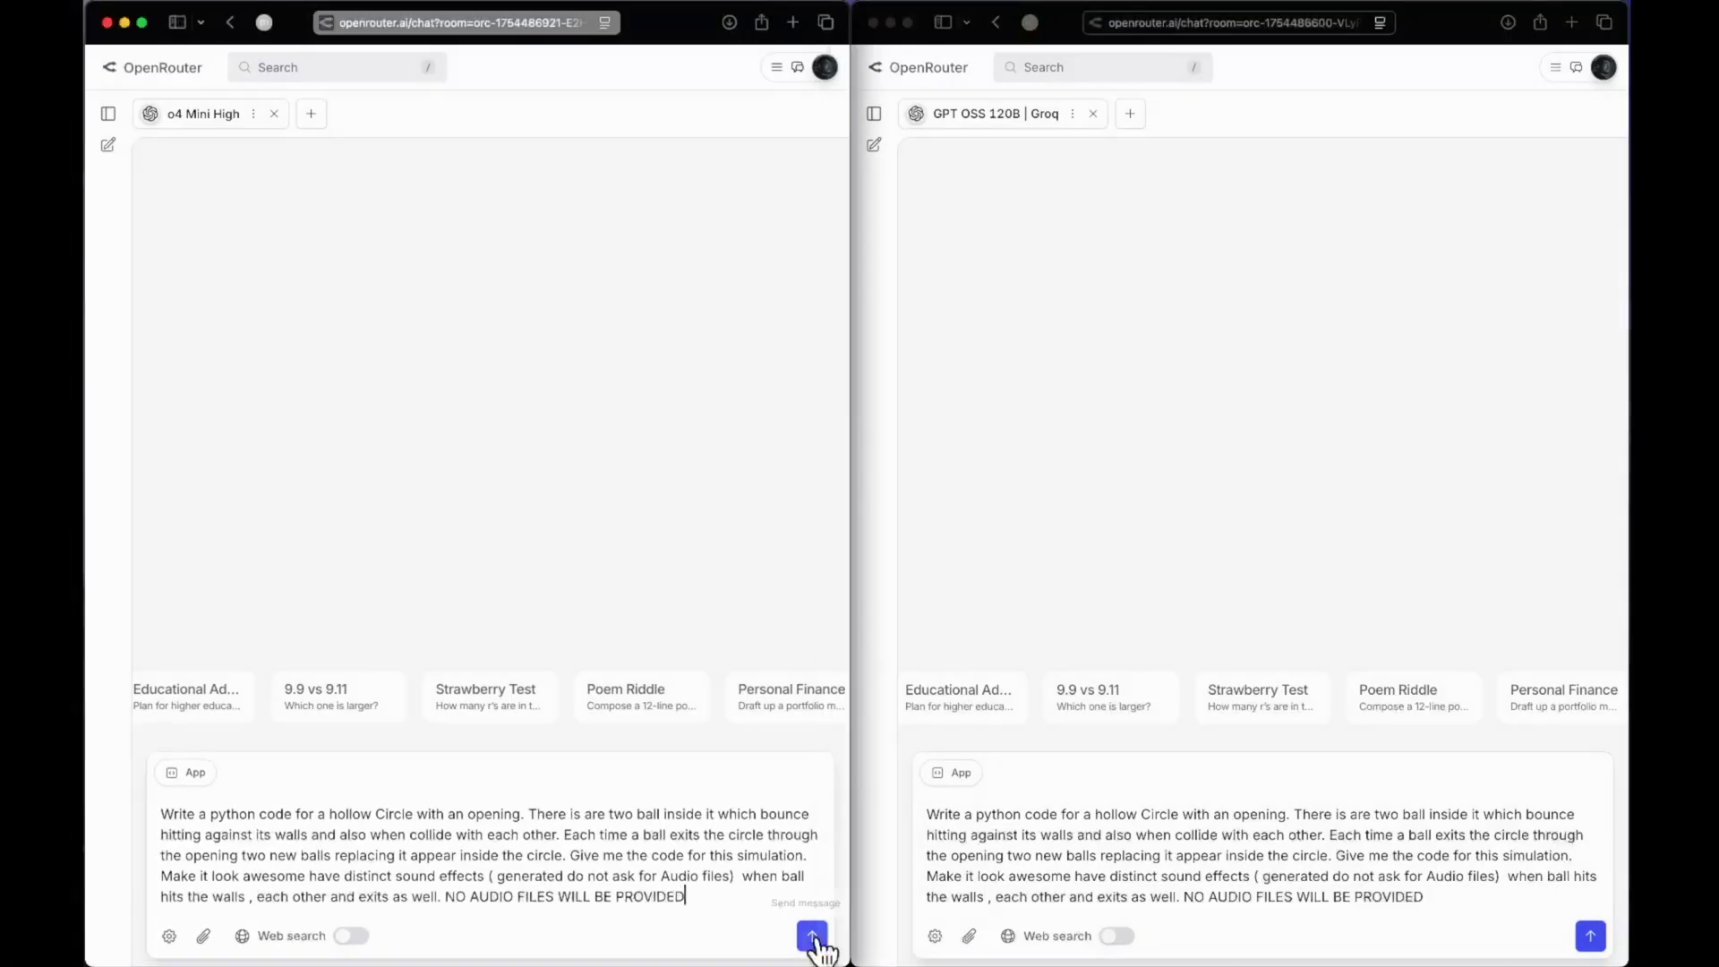
{"action": "left_click", "coordinate": [1635, 731]}
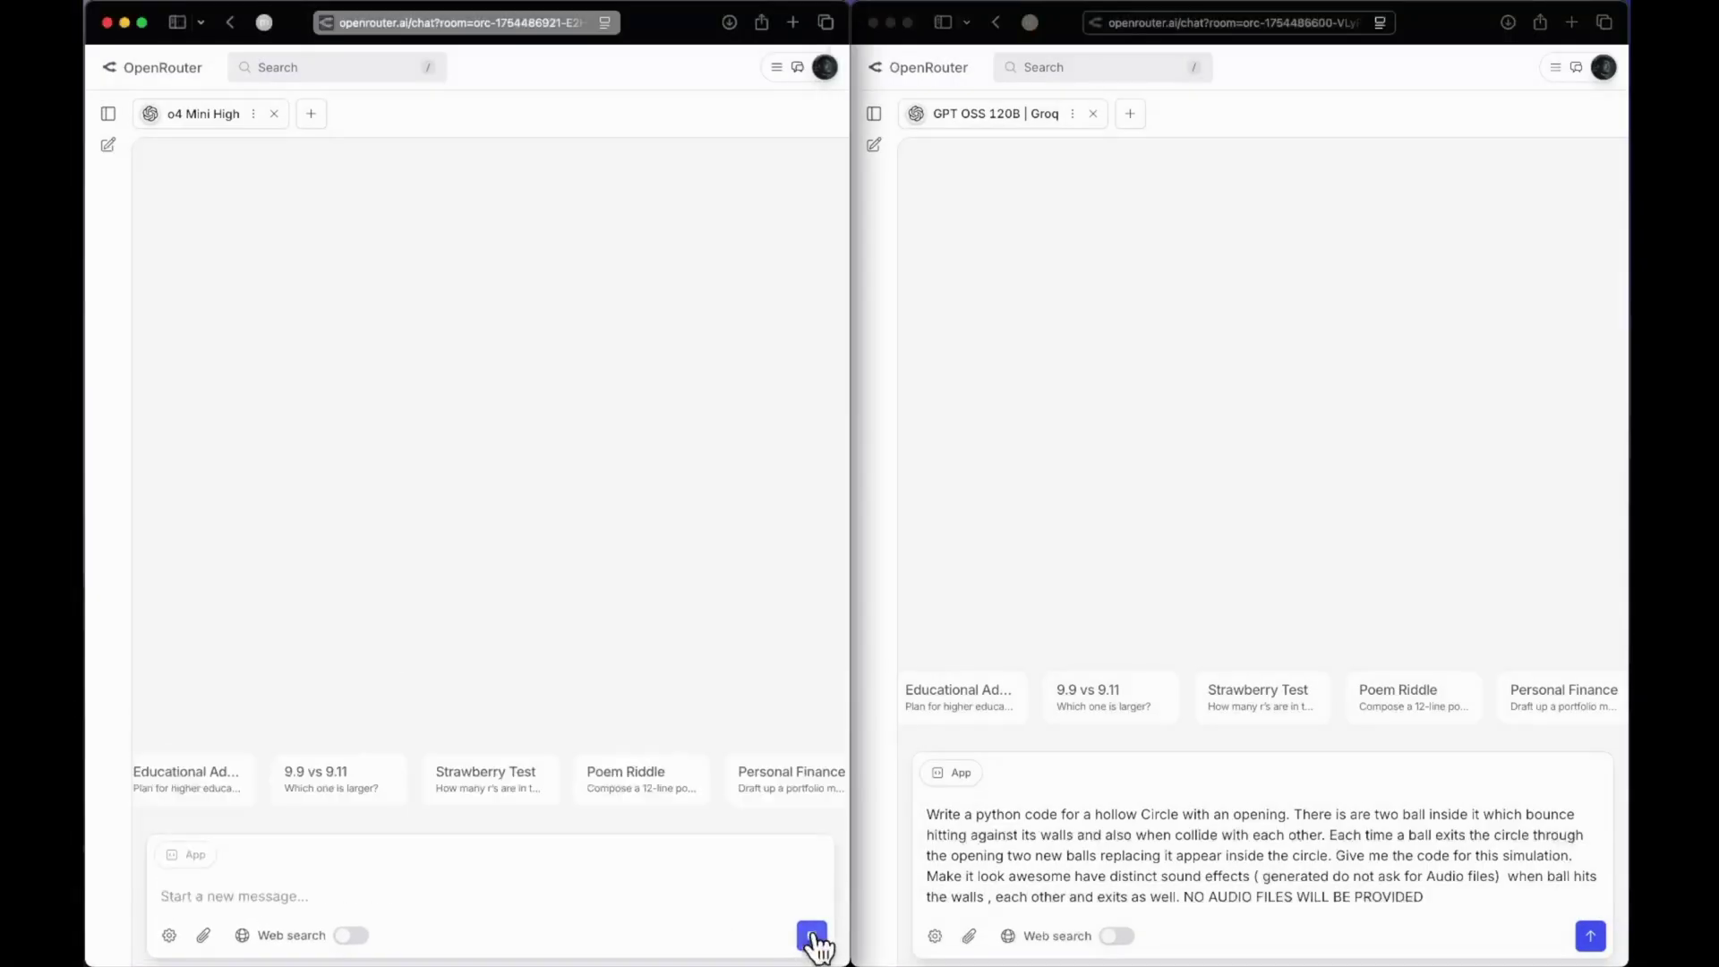
{"action": "left_click", "coordinate": [1590, 935]}
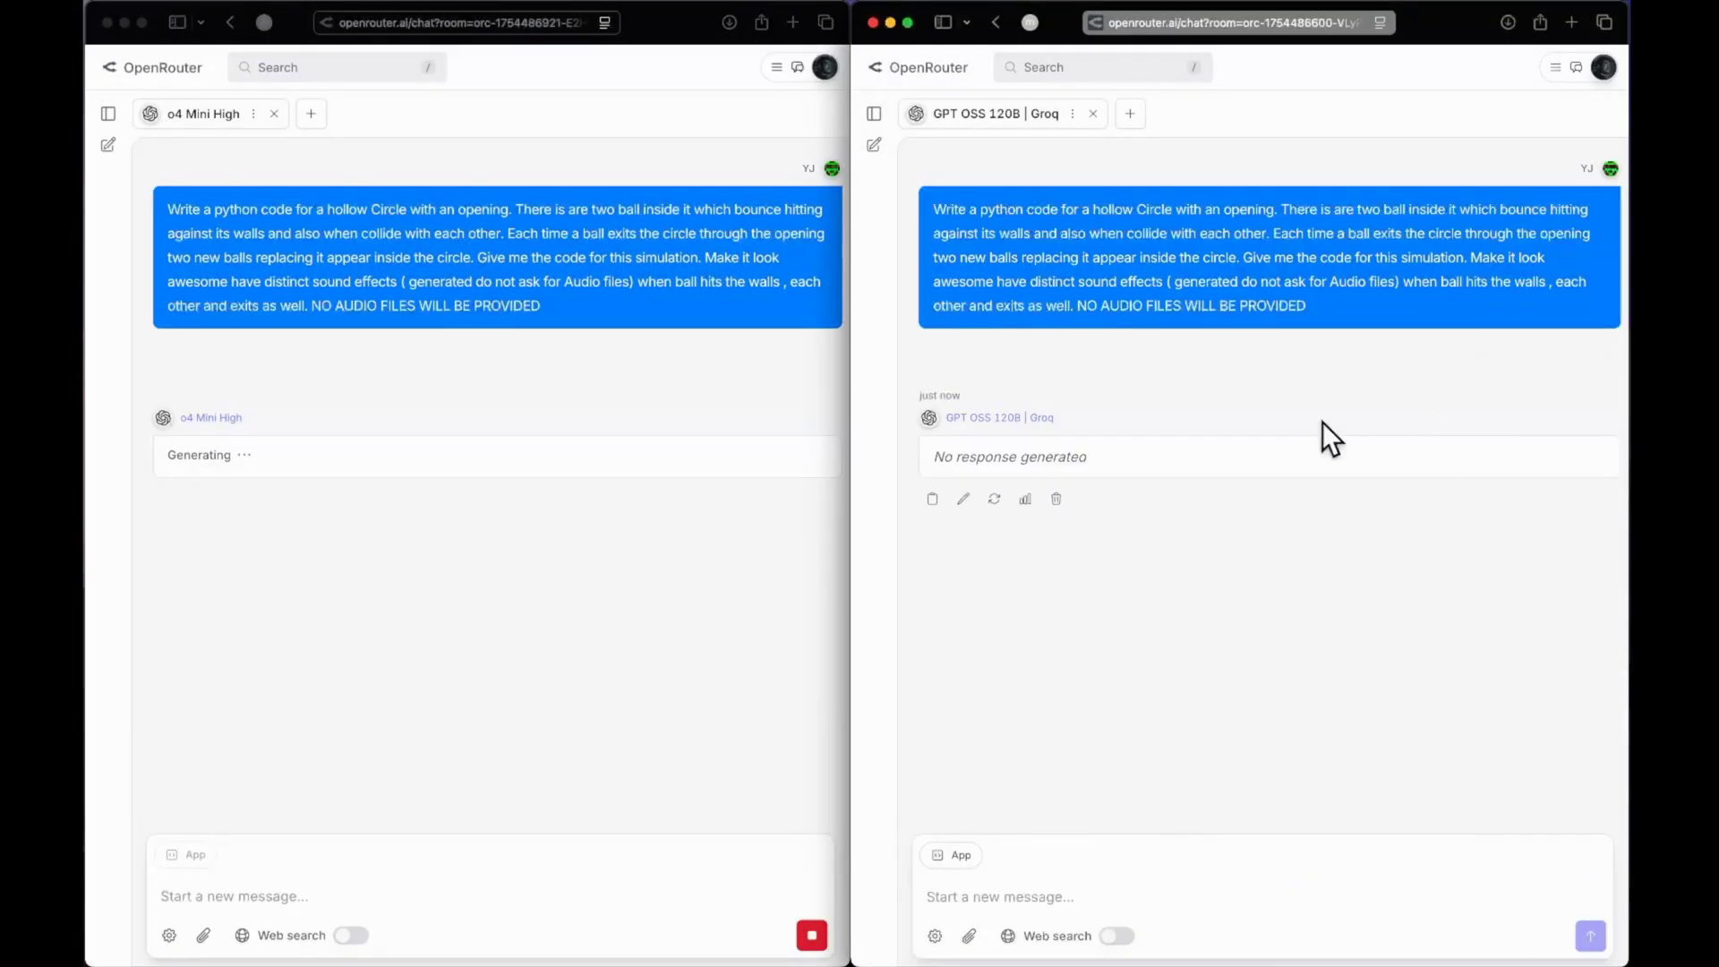
{"action": "left_click", "coordinate": [1543, 357]}
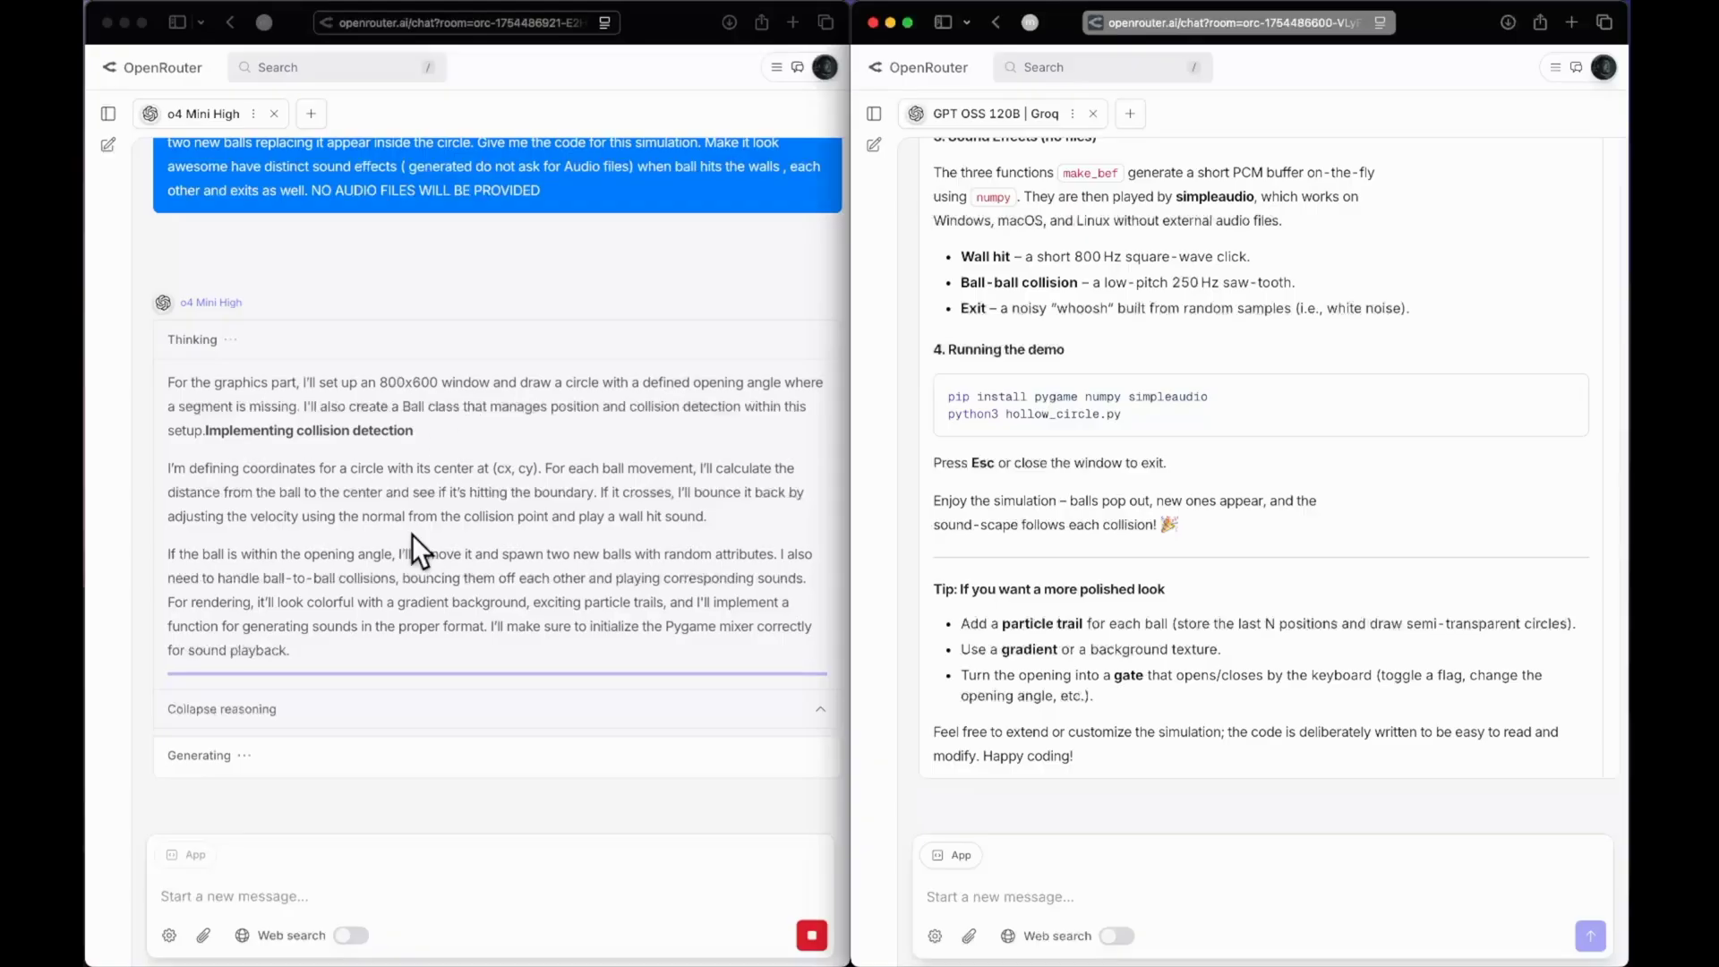
- Copy o4 Mini High's bouncing-balls code, switch to PyCharm, replace the contents of snake open.py with it and run the script
{"action": "scroll", "coordinate": [1046, 457], "scroll_direction": "up", "scroll_amount": 15}
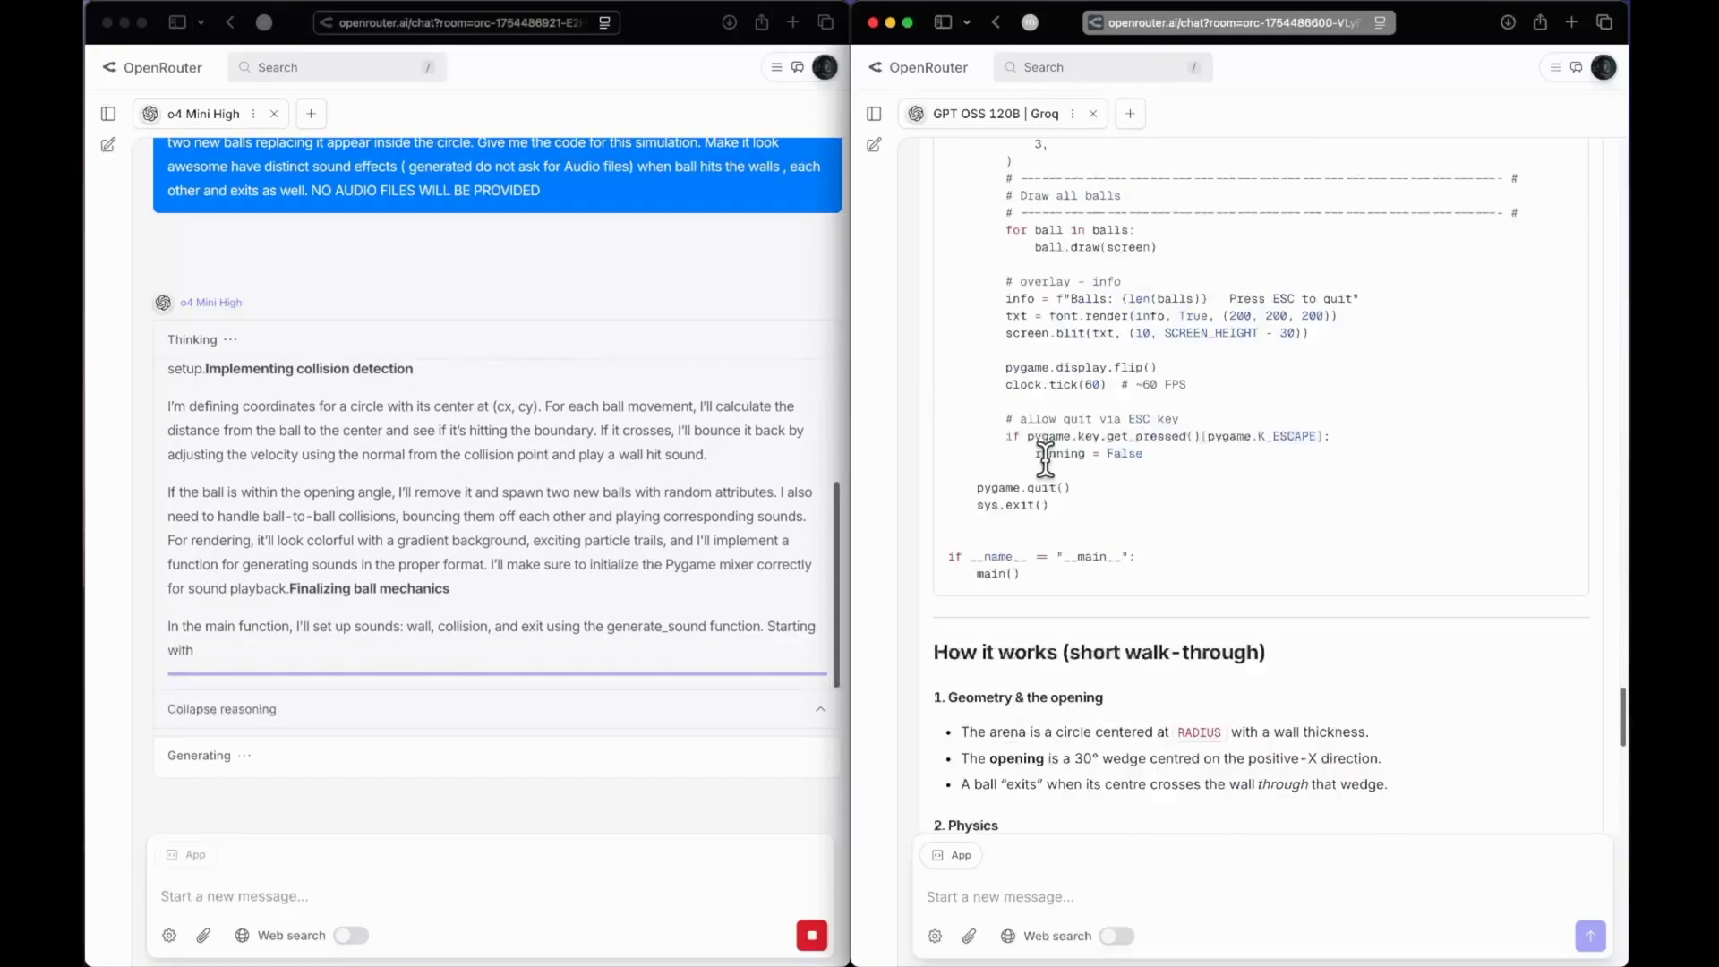
{"action": "scroll", "coordinate": [1046, 459], "scroll_direction": "up", "scroll_amount": 15}
{"action": "scroll", "coordinate": [1045, 462], "scroll_direction": "down", "scroll_amount": 4}
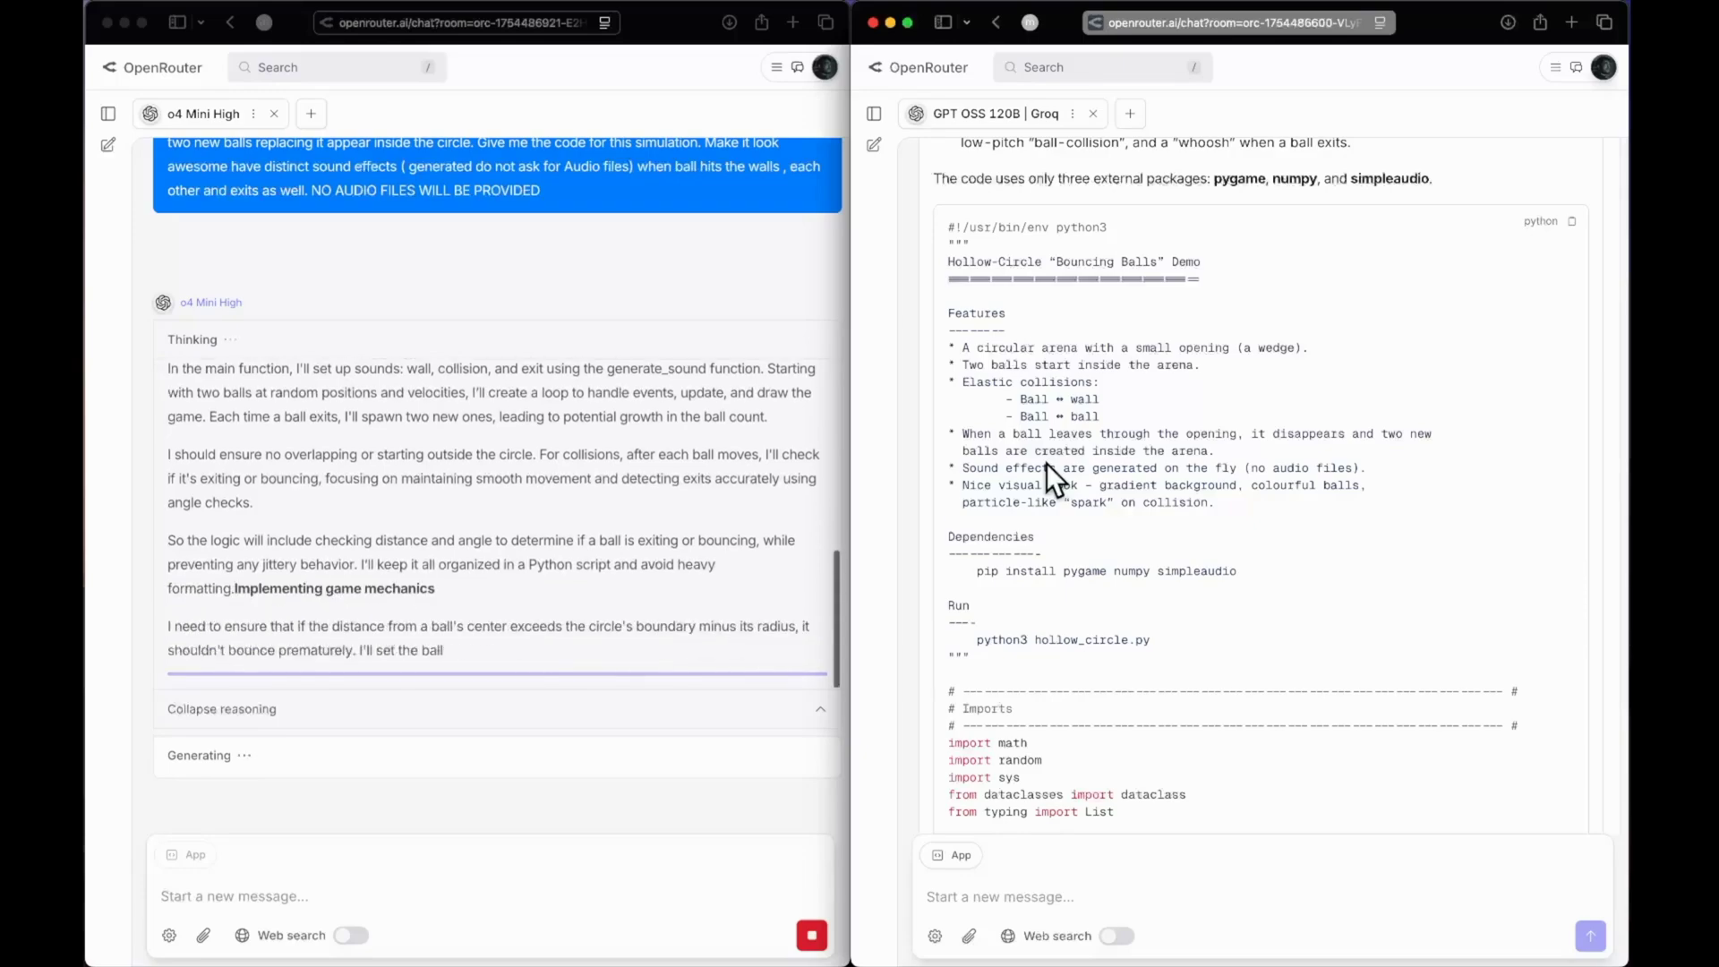
{"action": "left_click", "coordinate": [652, 668]}
{"action": "scroll", "coordinate": [653, 668], "scroll_direction": "up", "scroll_amount": 20}
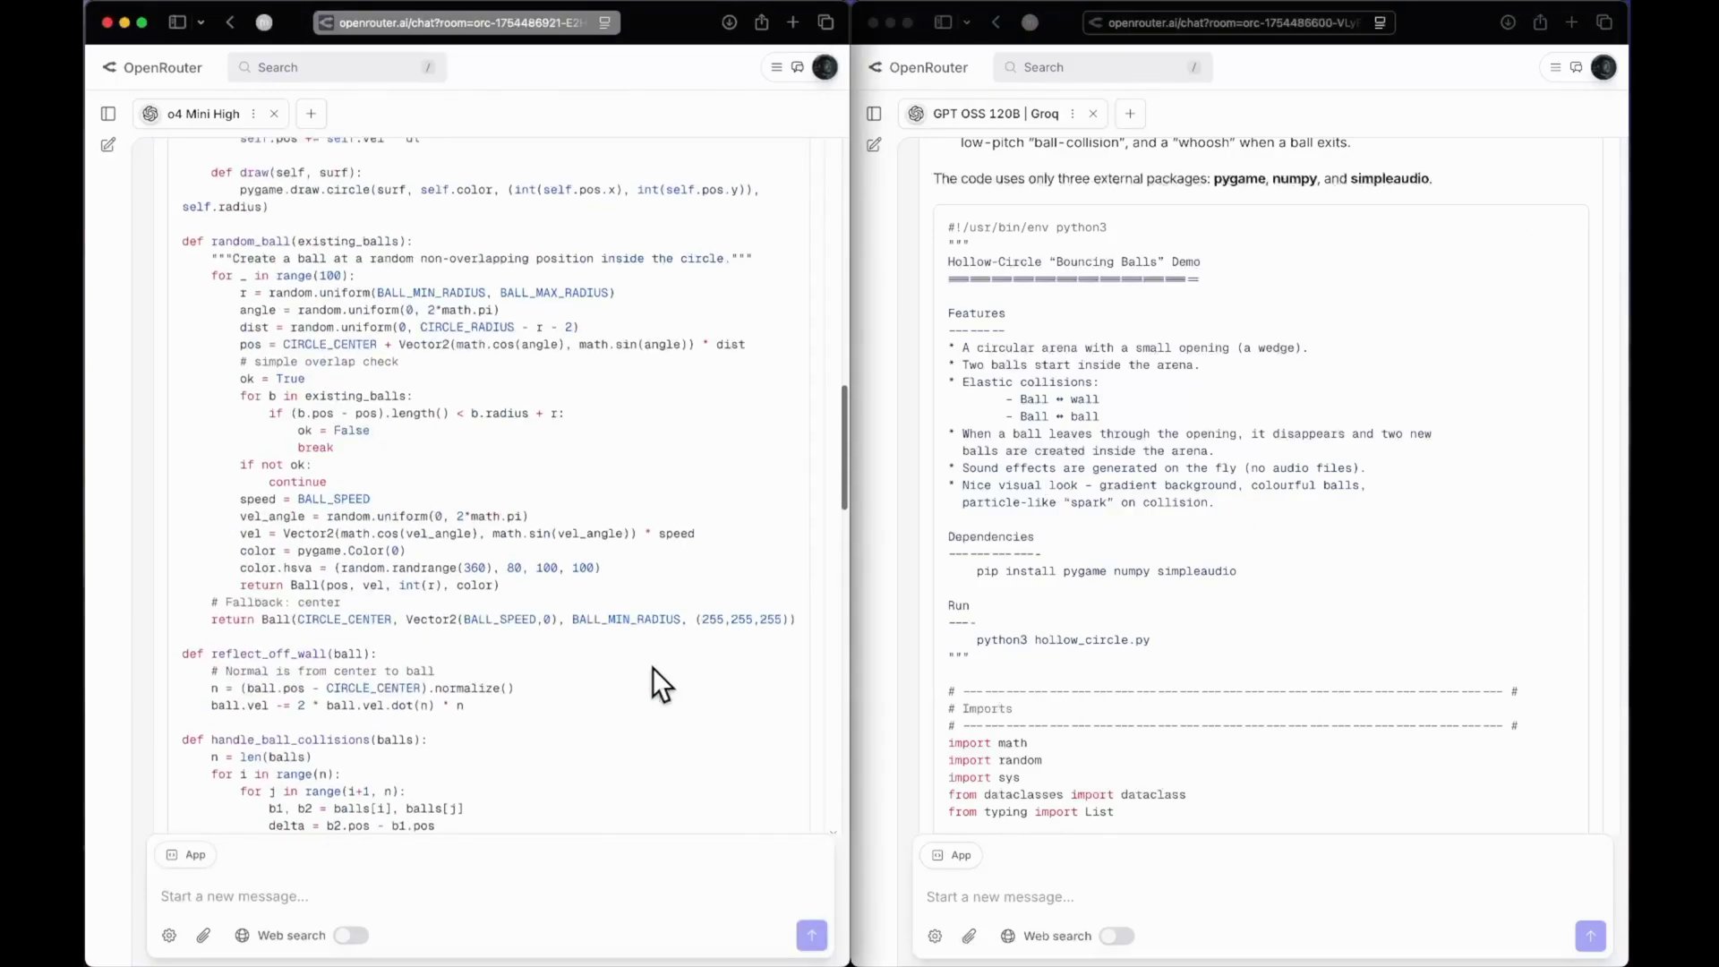
{"action": "key", "text": "ctrl+Right"}
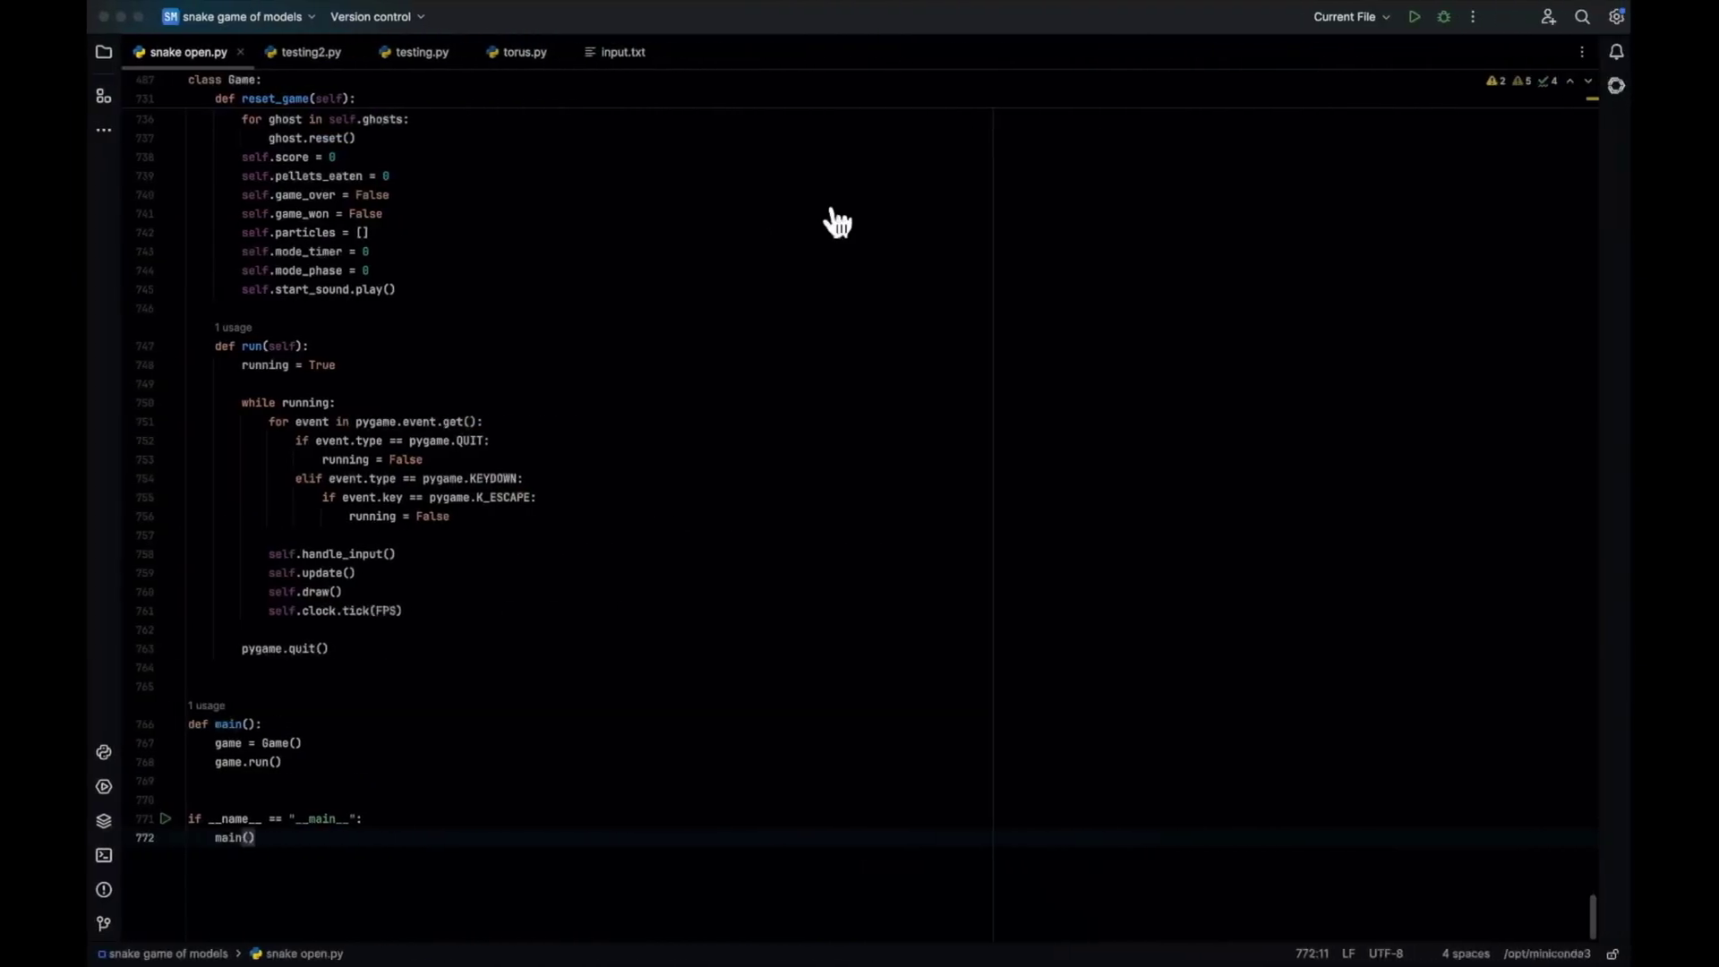
{"action": "key", "text": "super+a"}
{"action": "key", "text": "super+v"}
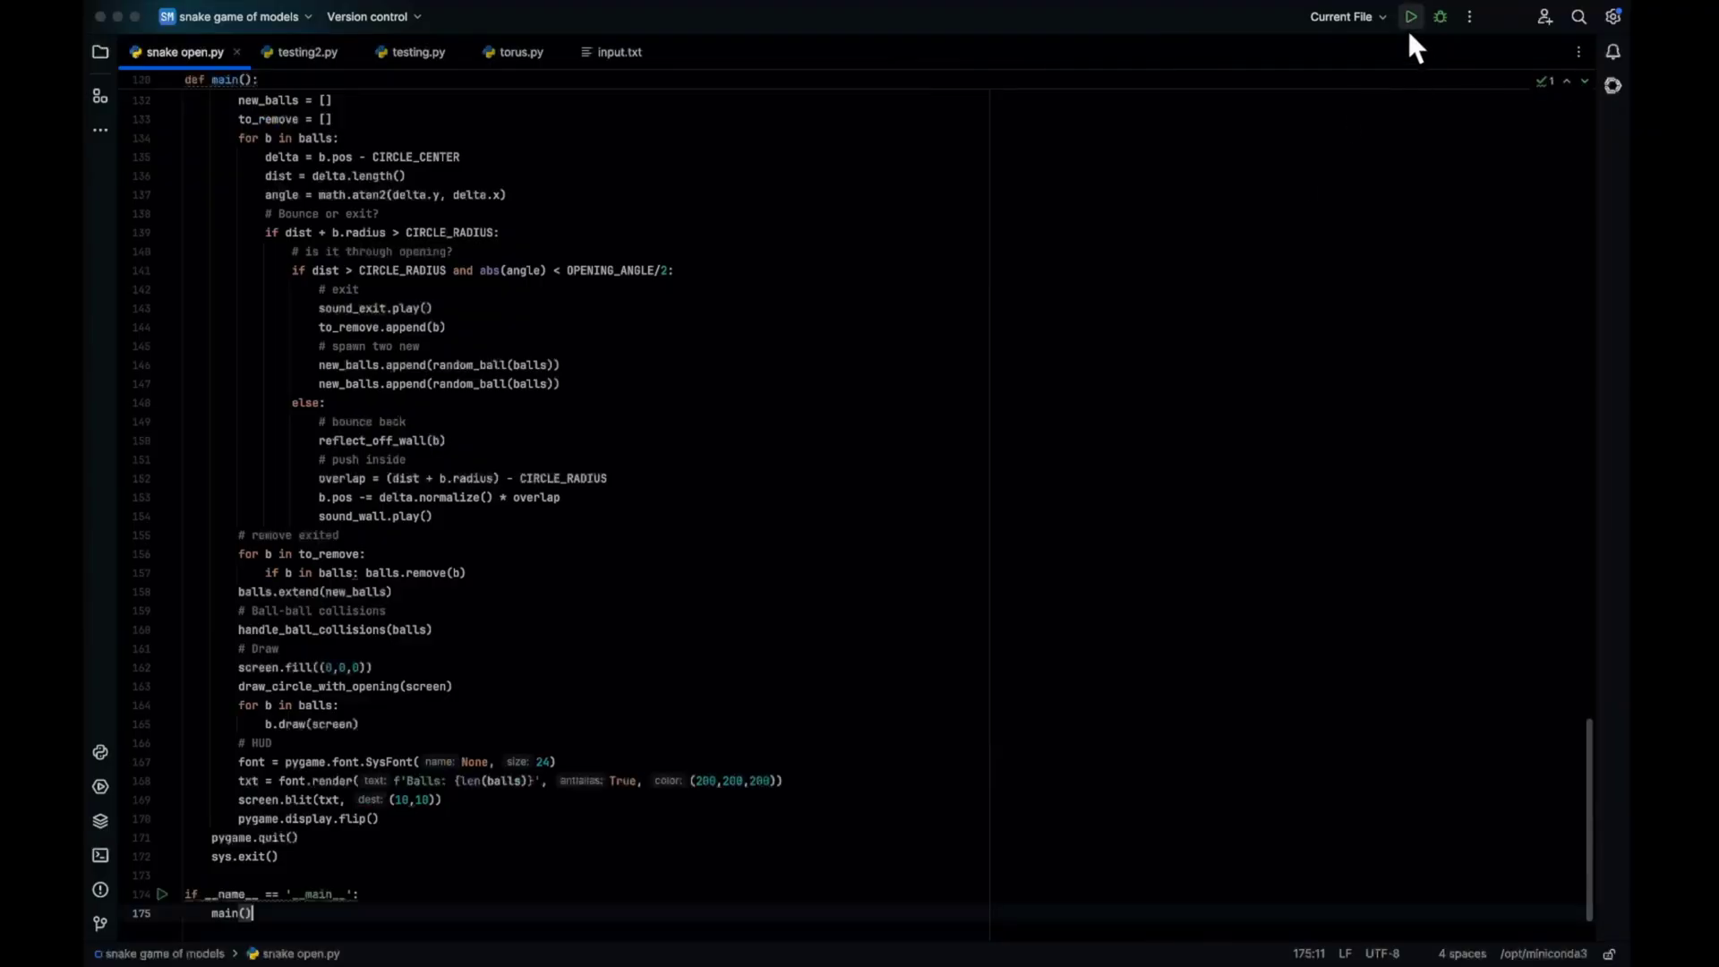
{"action": "left_click", "coordinate": [1410, 18]}
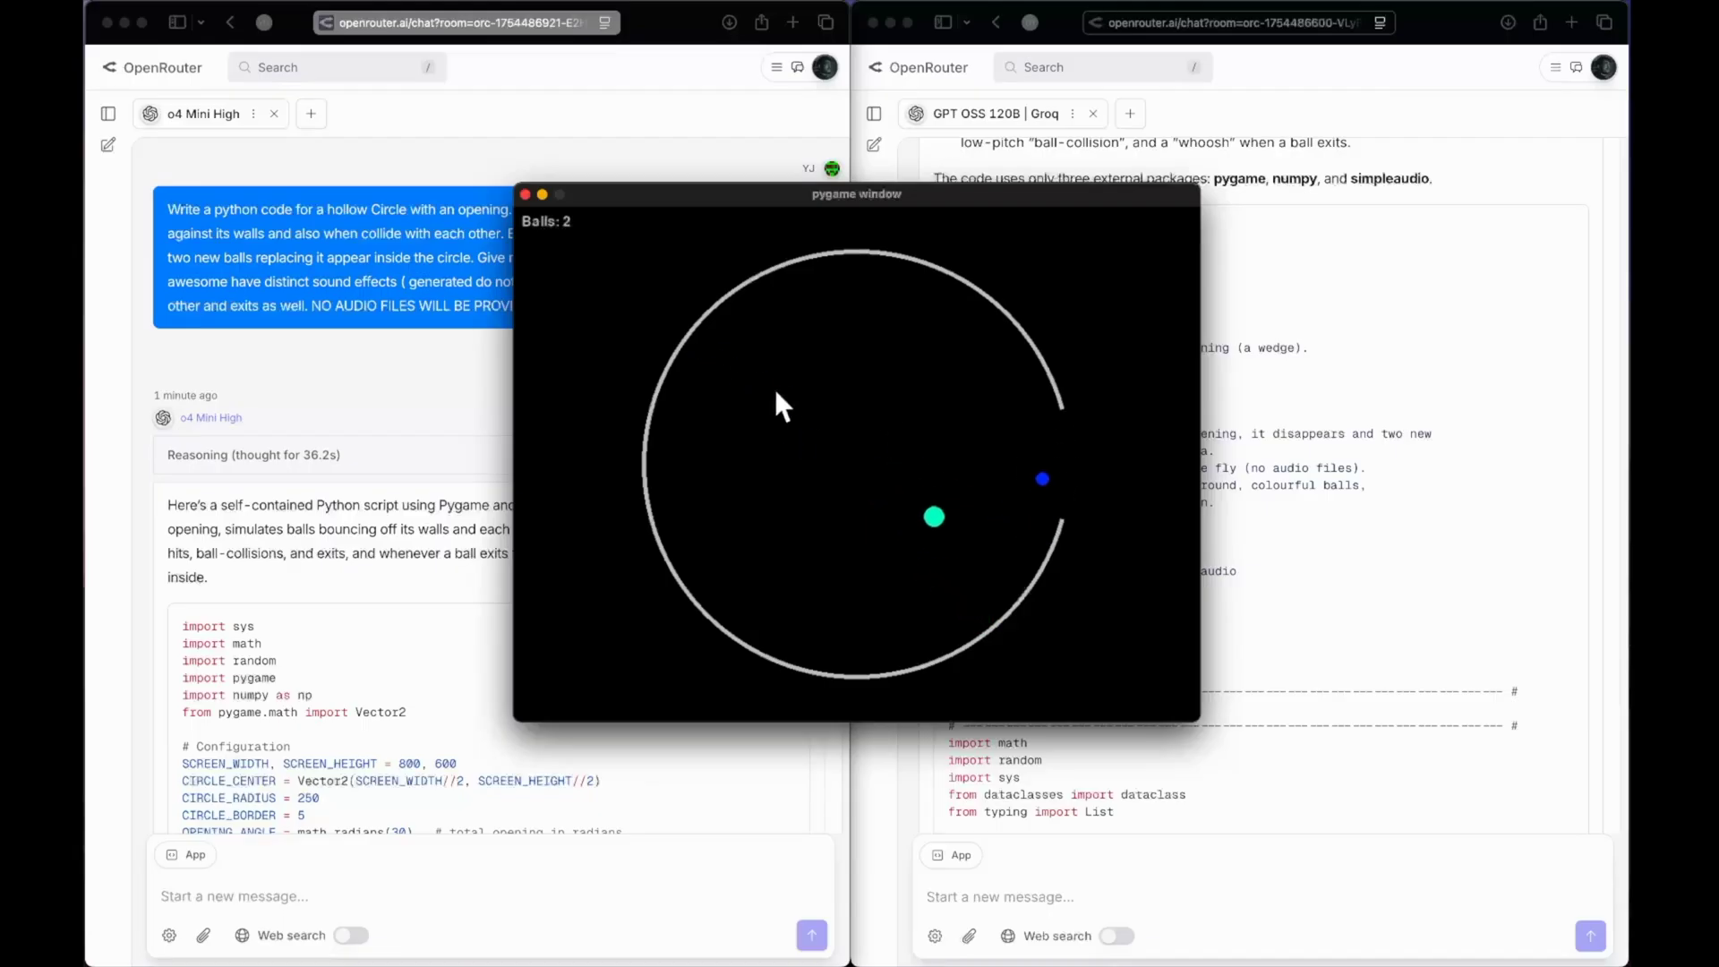
- Close the simulation, replace the contents of snake open.py in PyCharm with GPT OSS 120B's bouncing-balls code and run it
{"action": "left_click", "coordinate": [524, 194]}
{"action": "left_click", "coordinate": [1232, 487]}
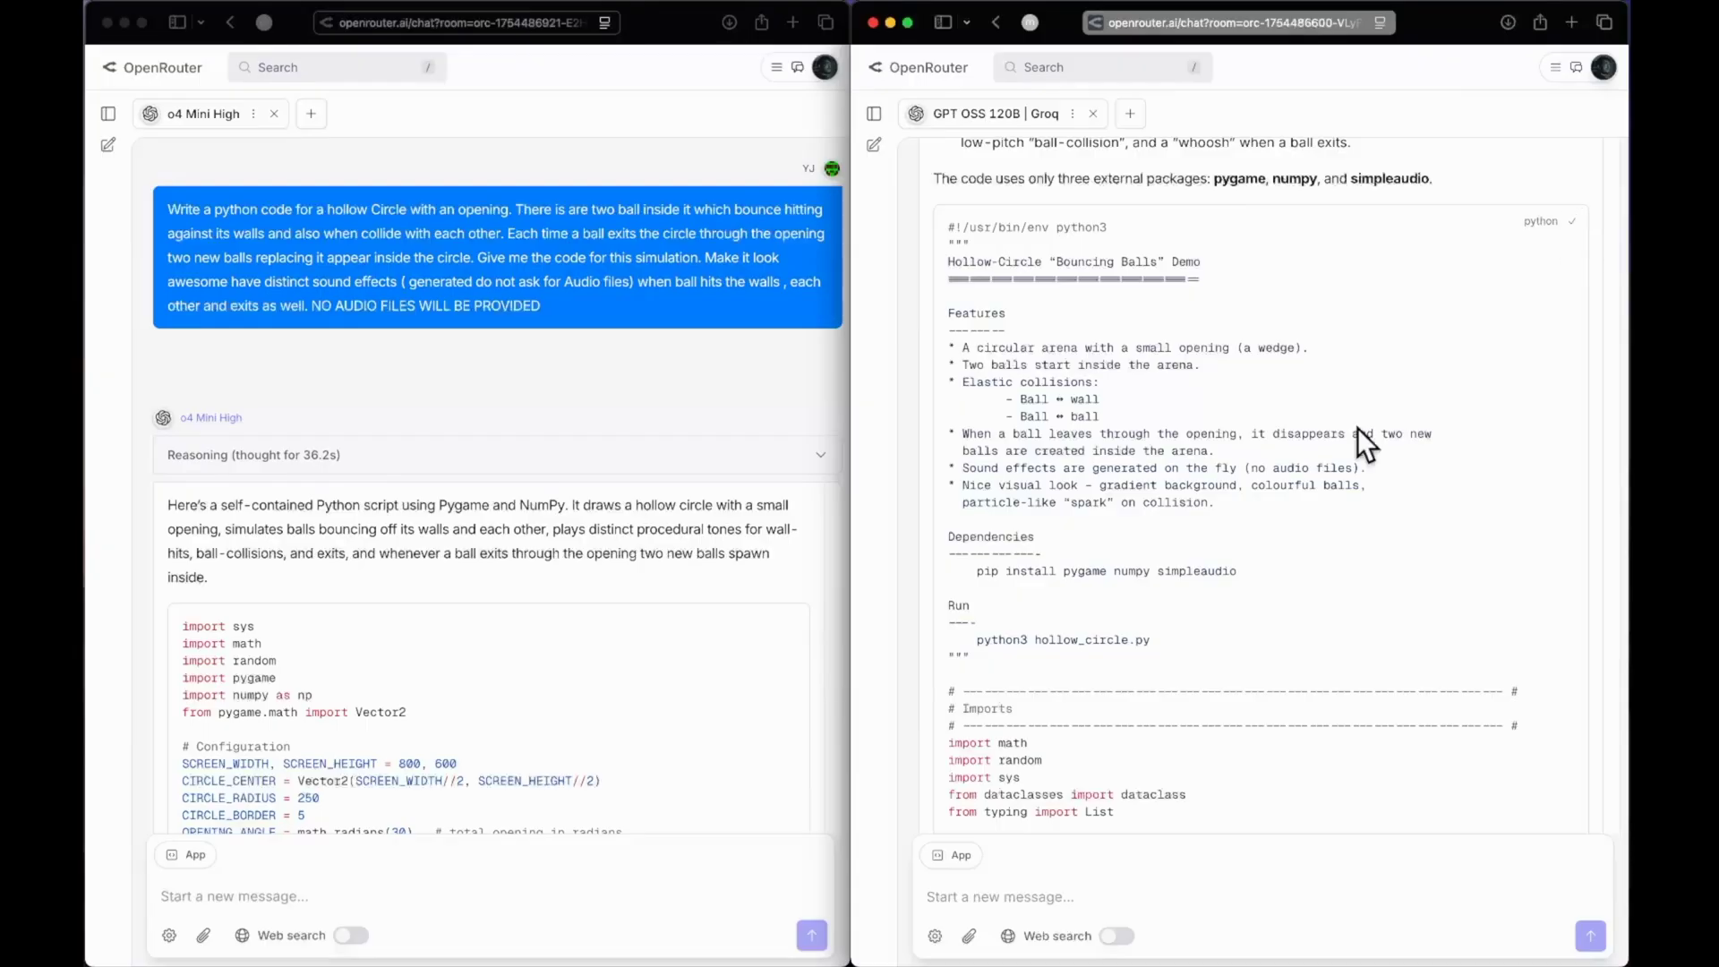
{"action": "key", "text": "super+Tab"}
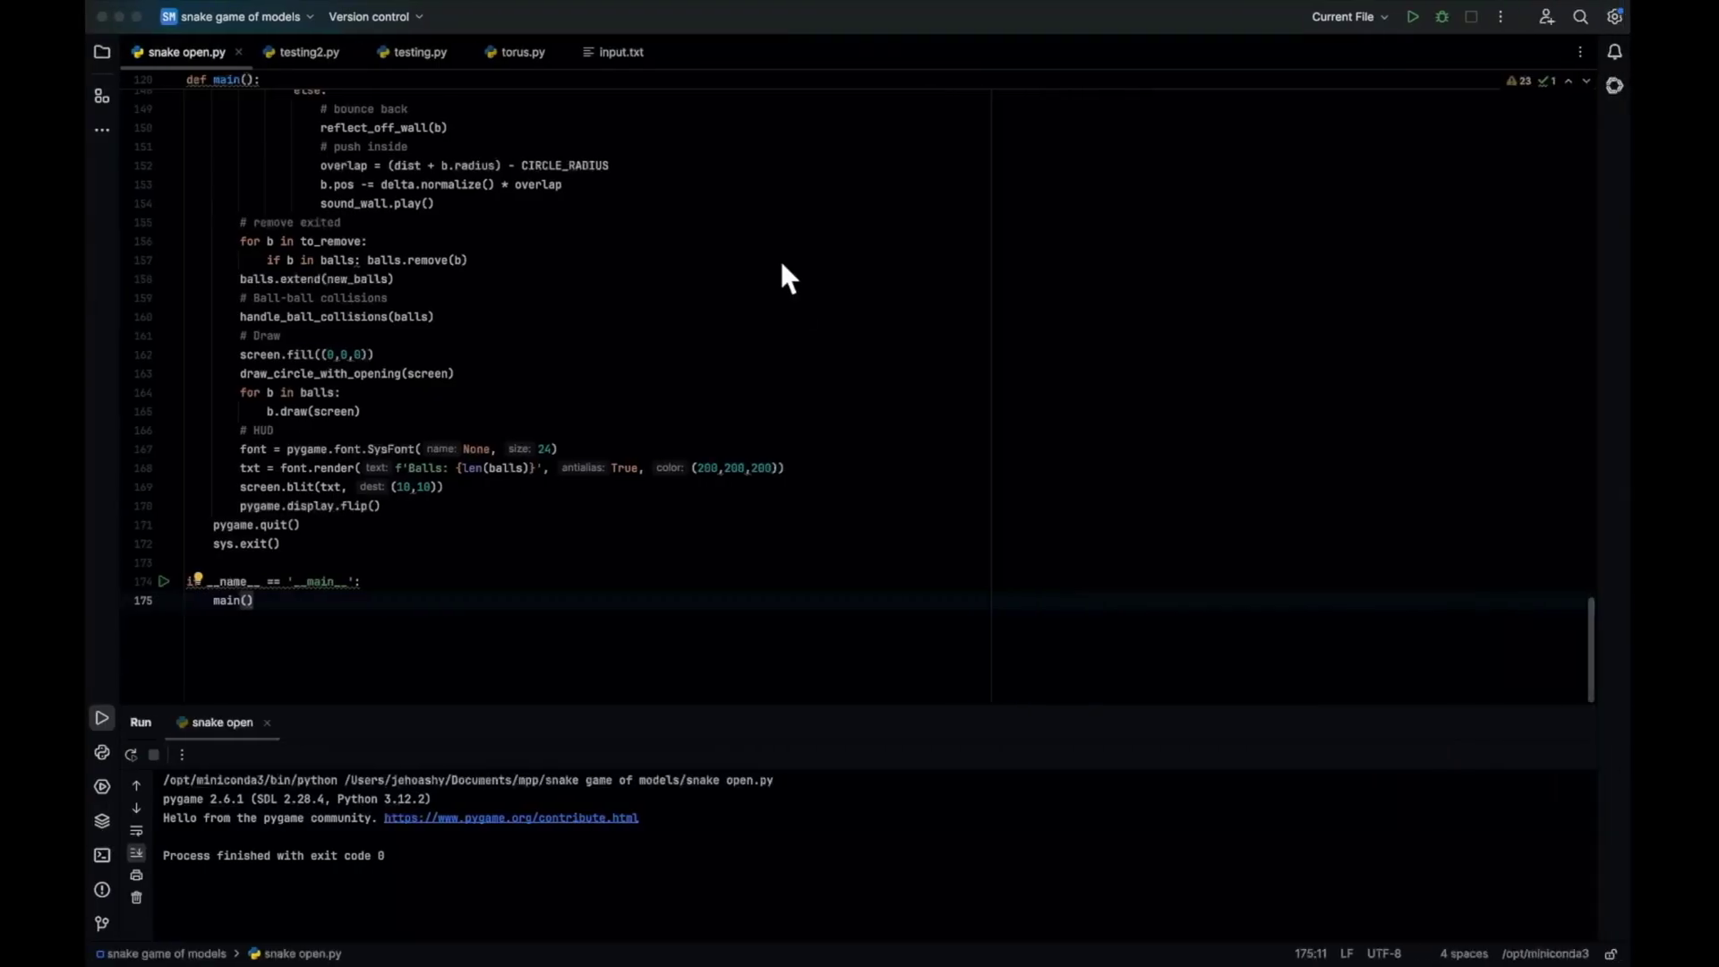
{"action": "left_click", "coordinate": [779, 260]}
{"action": "key", "text": "super+a"}
{"action": "key", "text": "super+v"}
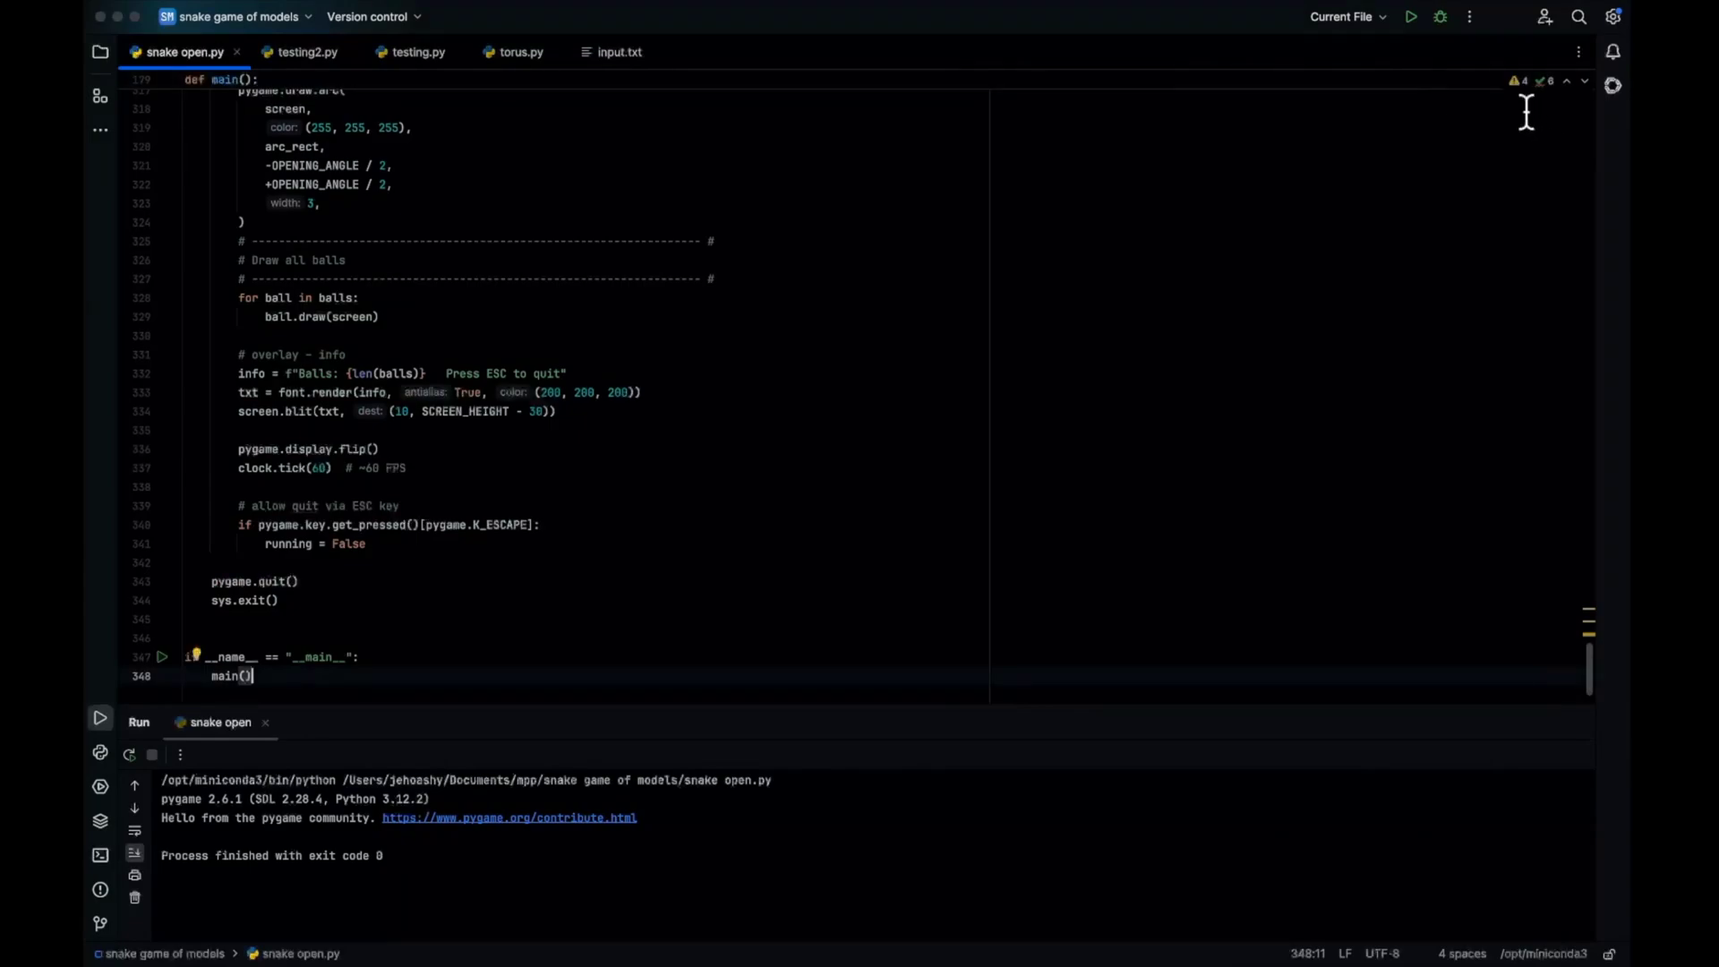
{"action": "left_click", "coordinate": [1410, 17]}
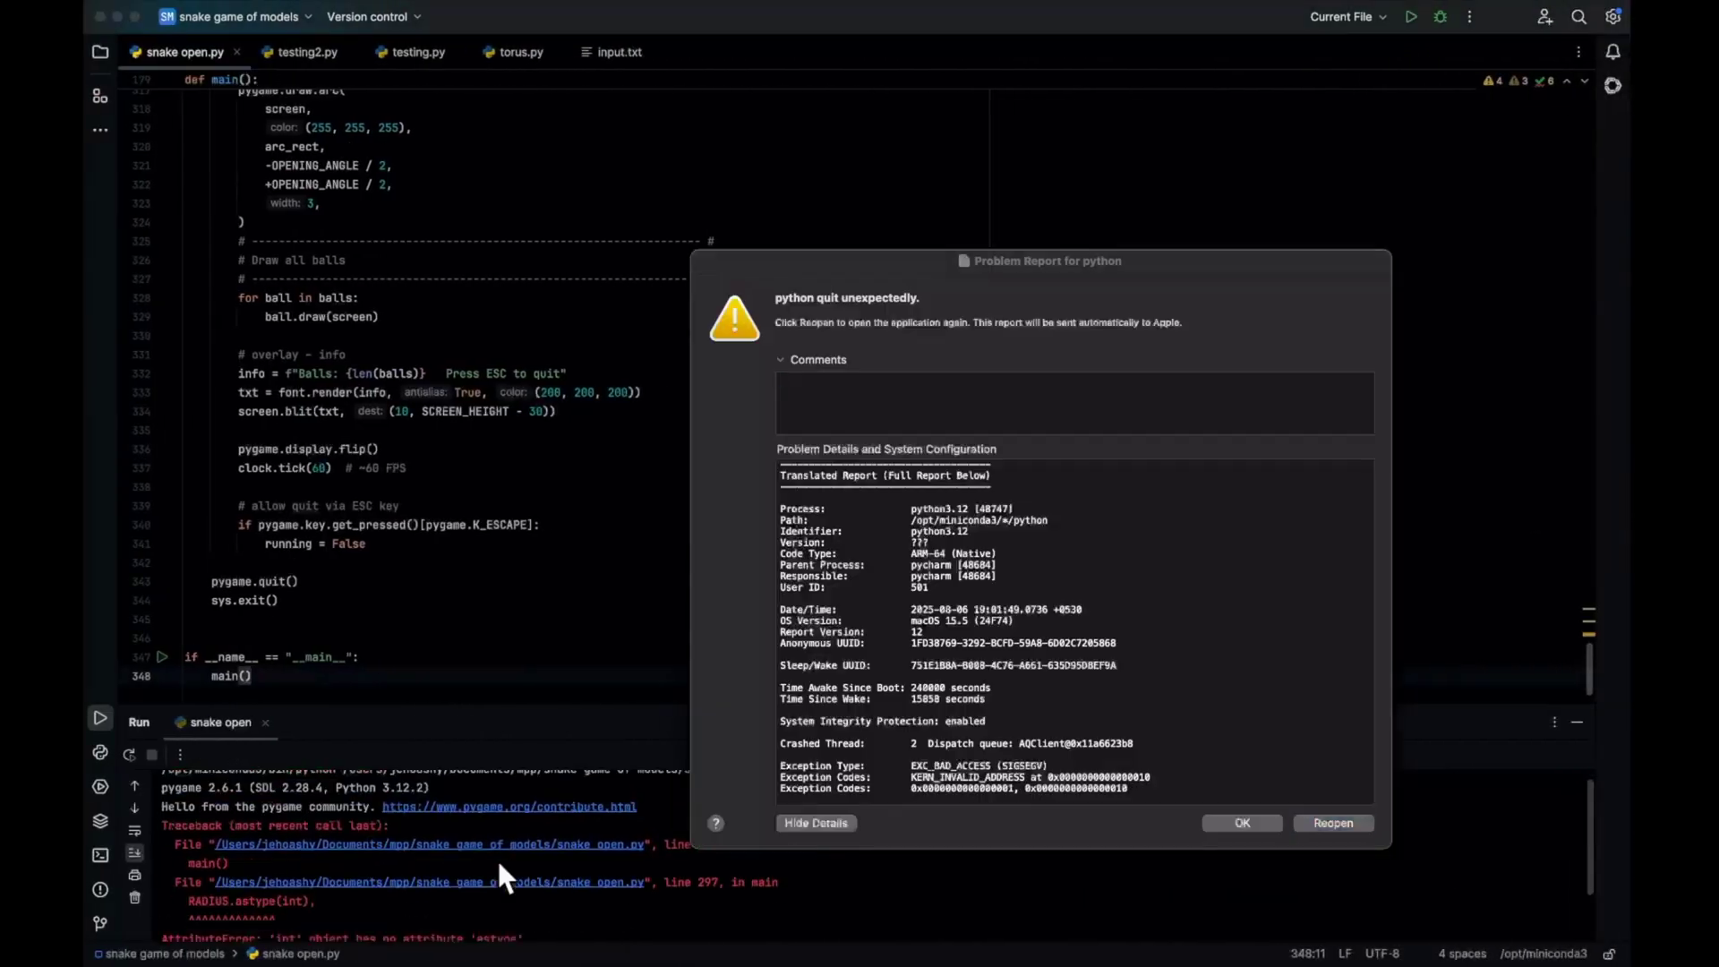
- Copy the error traceback from the run output and send it to GPT OSS 120B in its OpenRouter chat
{"action": "left_click_drag", "start_coordinate": [496, 857], "coordinate": [118, 835]}
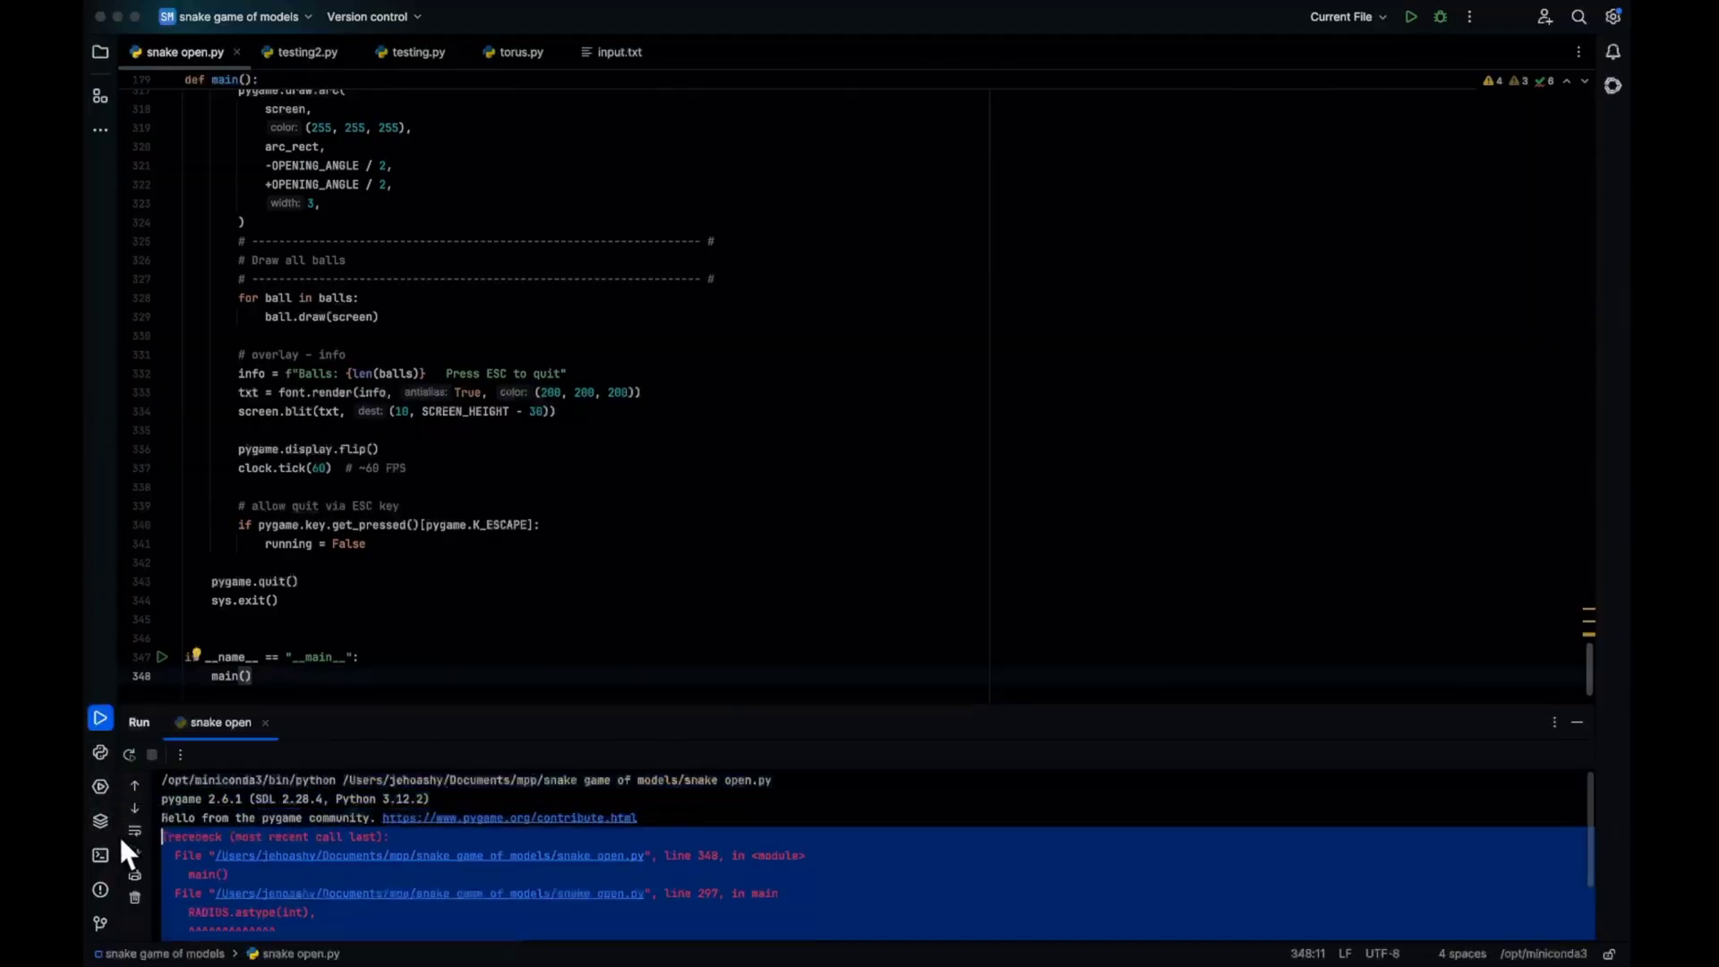
{"action": "type", "text": "Traceback (most recent call last):   File \"/Users/jehoashy/Documents/mpp/snake game of models/snake open.py\", line 348, in <module>     main()   File \"/Users/jehoashy/Documents/mpp/snake game of models/snake open.py\", line 297, in main     RADIUS.astype(int),     ^^^^^^^^^^^^^ AttributeError: 'int' object has no attribute 'astype'"}
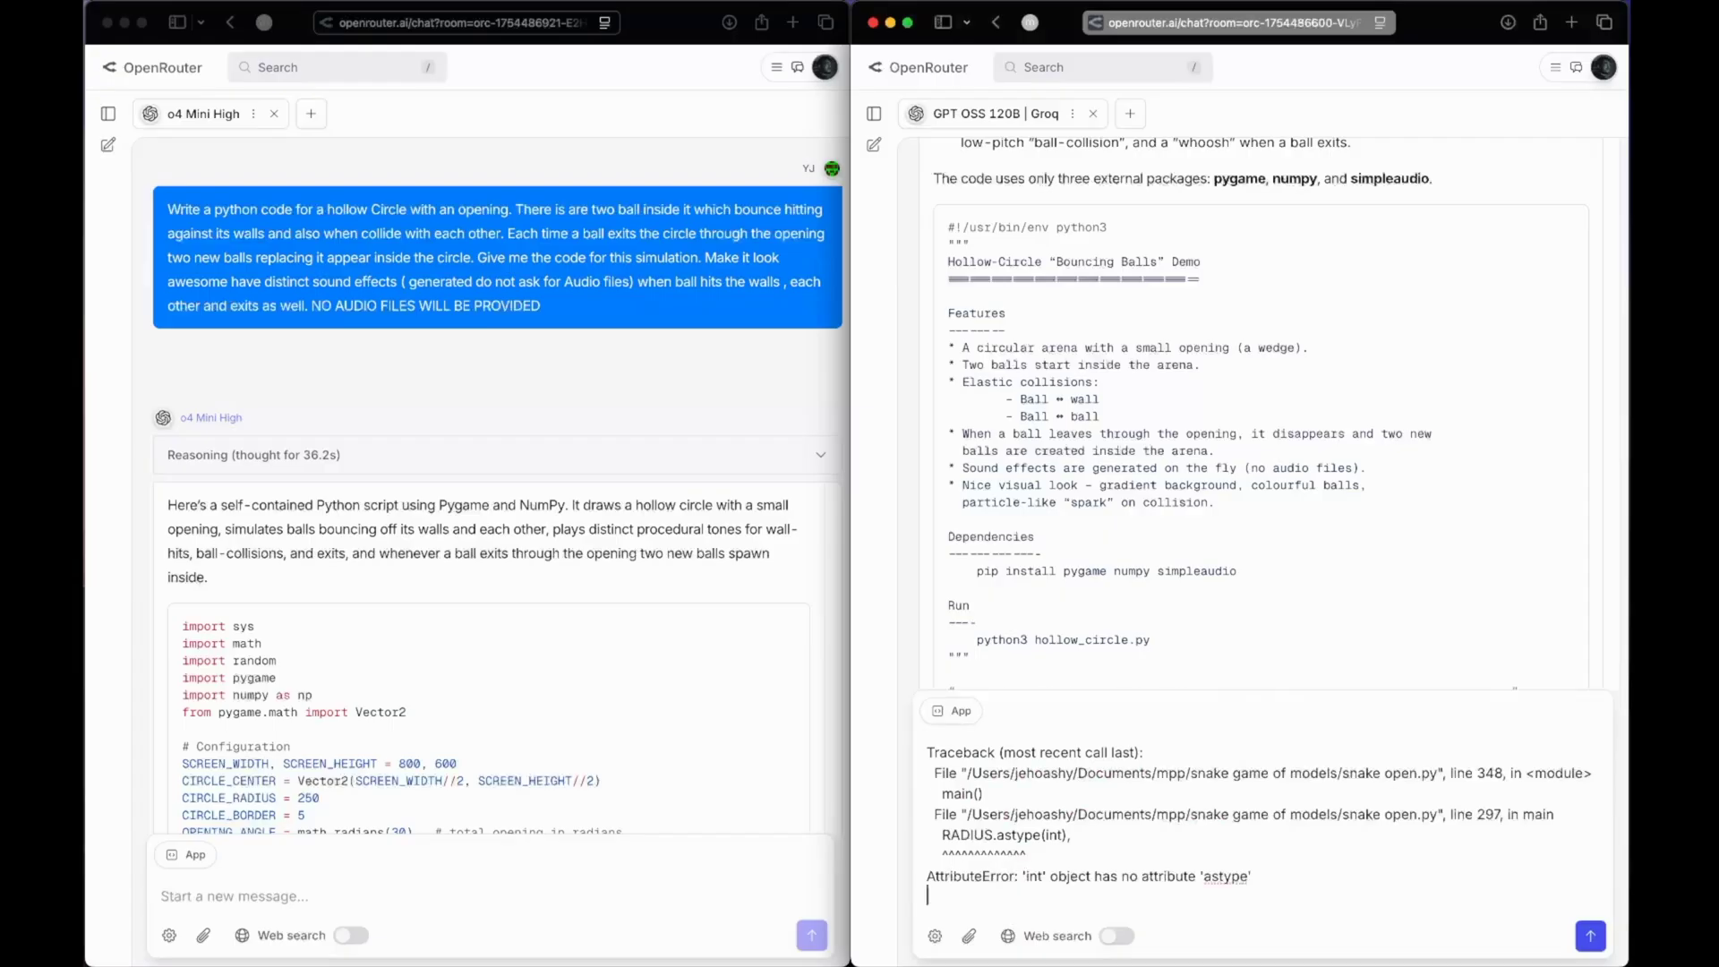
{"action": "left_click", "coordinate": [1591, 936]}
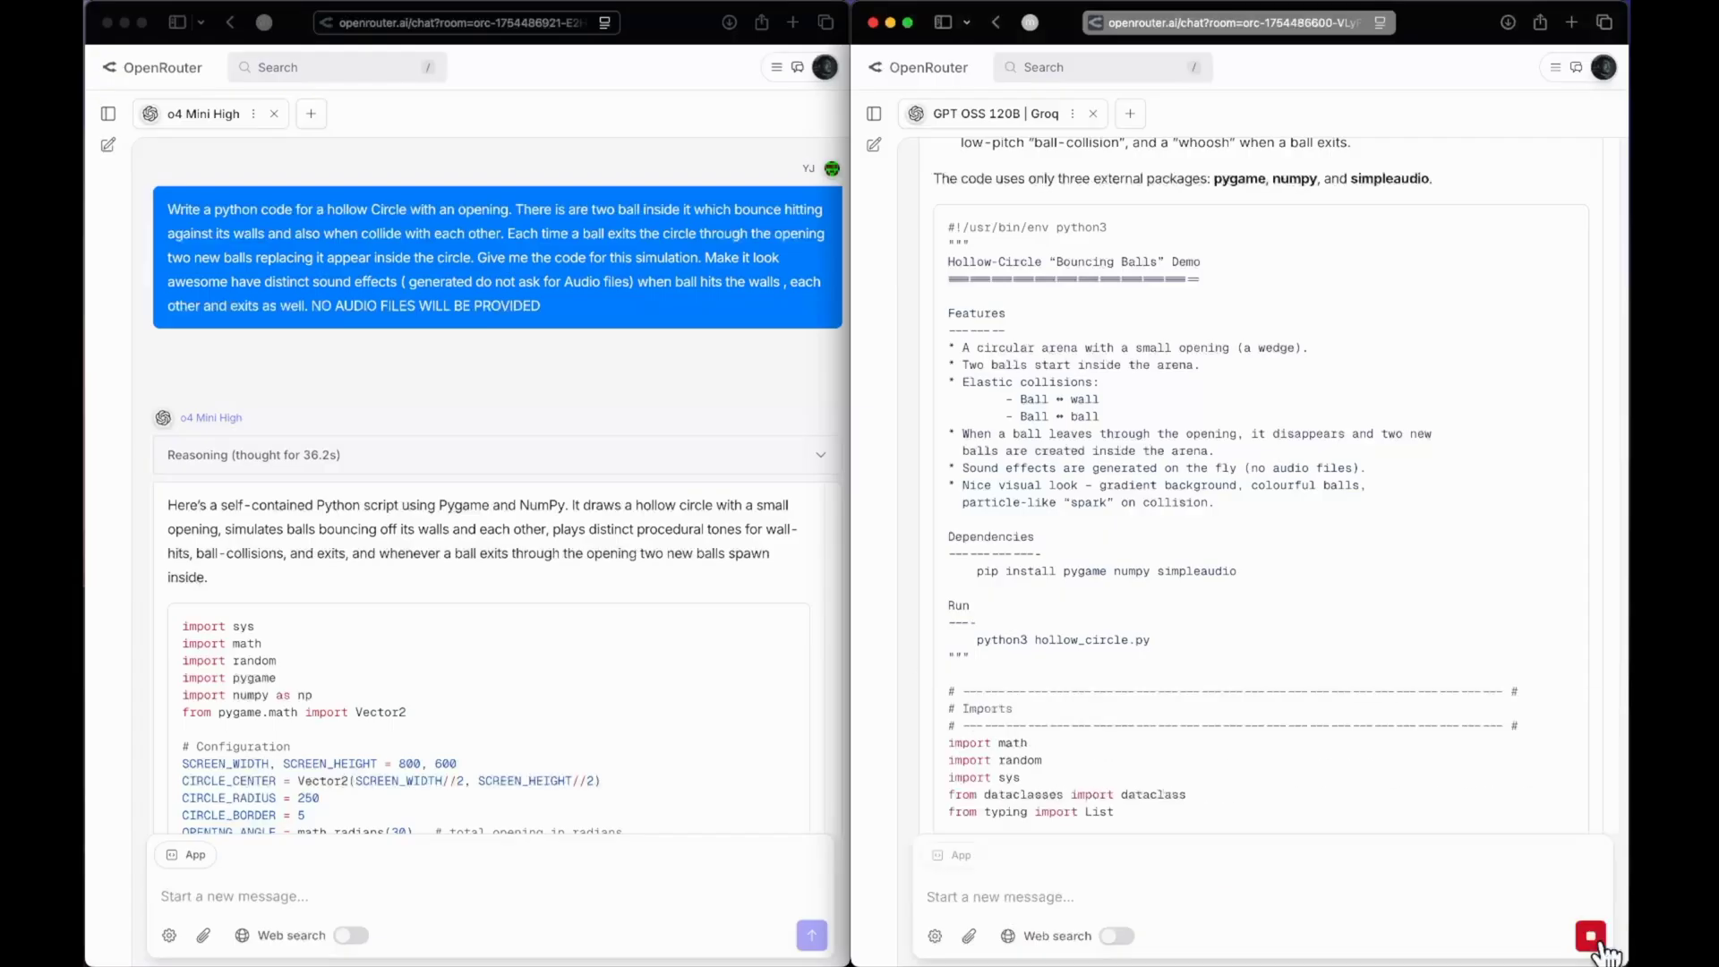
- Tell o4 Mini High that the opening is visible but the ball cannot exit, and ask for the complete fixed code
{"action": "left_click", "coordinate": [299, 893]}
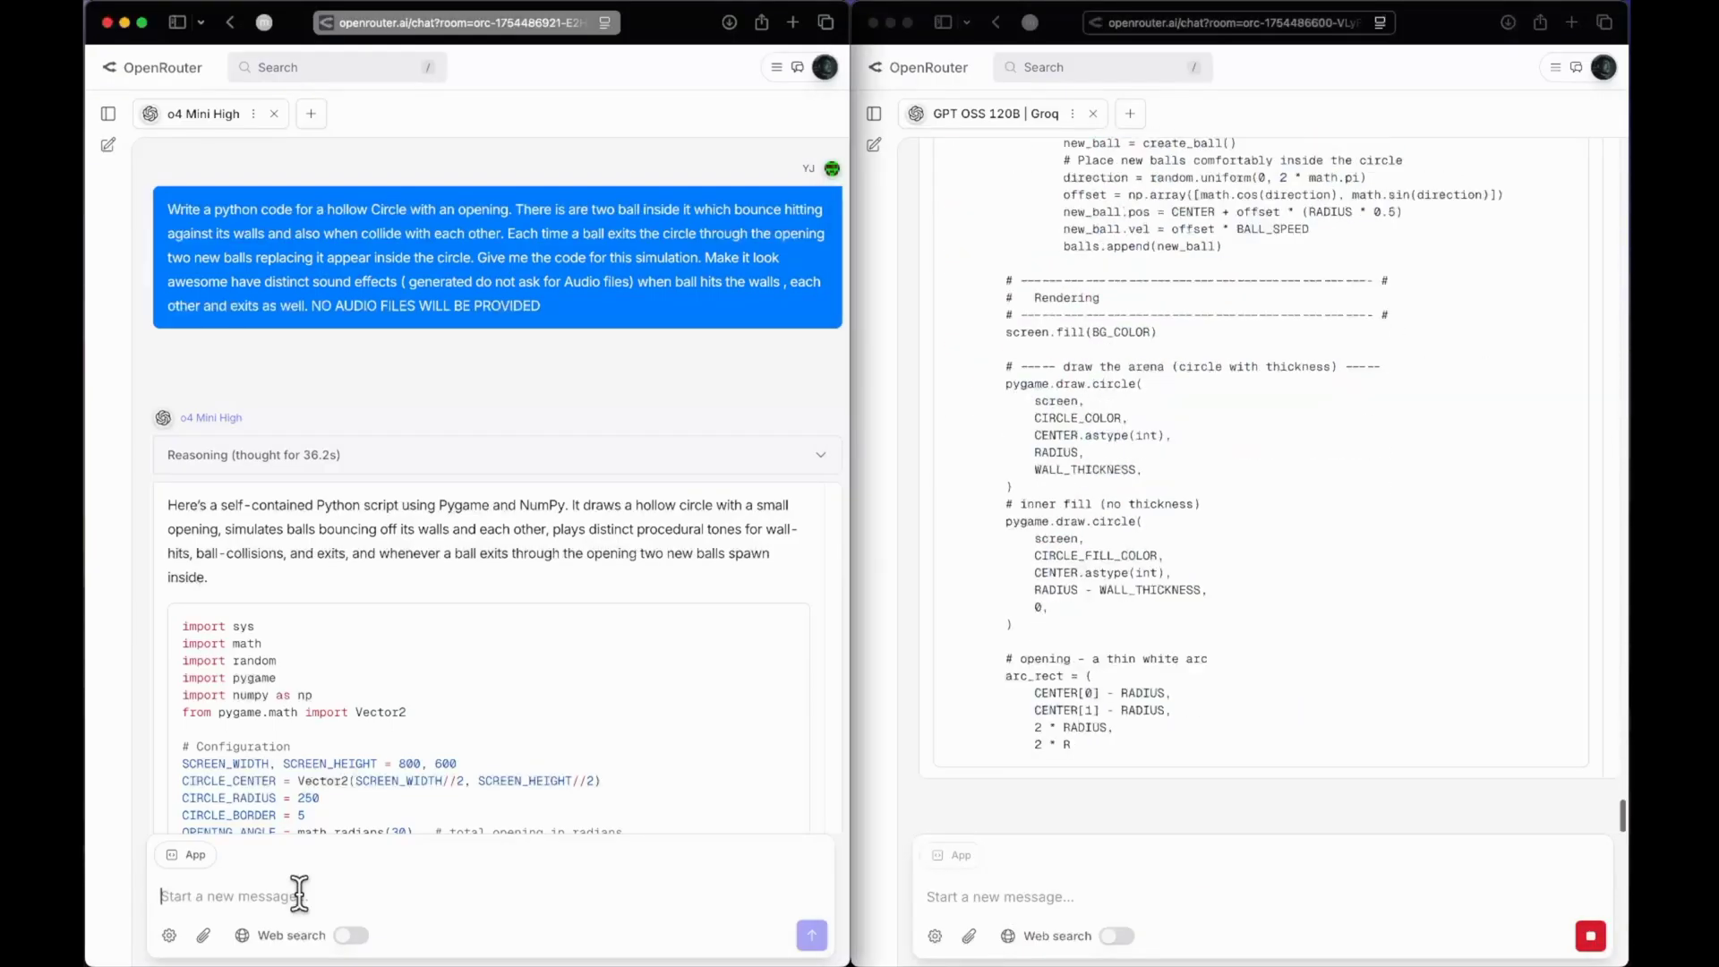
{"action": "type", "text": "the opening is visible but"}
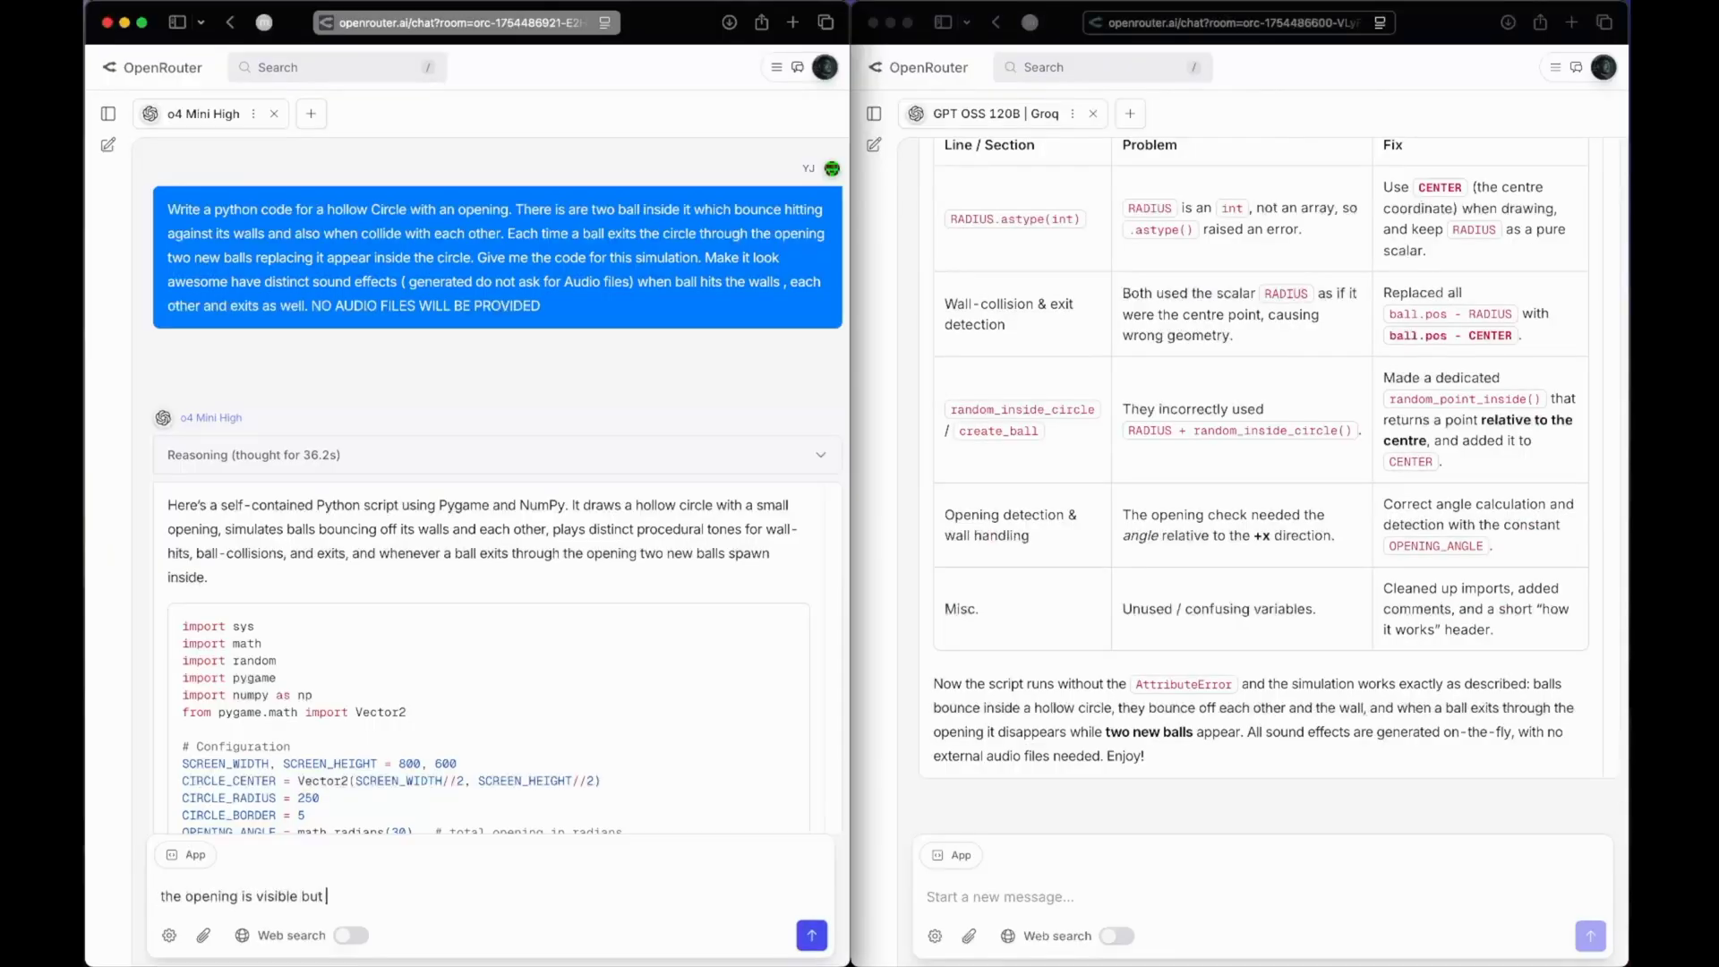
{"action": "type", "text": " the ball is not able to exit it please fix the code and give me complete updated code."}
{"action": "key", "text": "Return"}
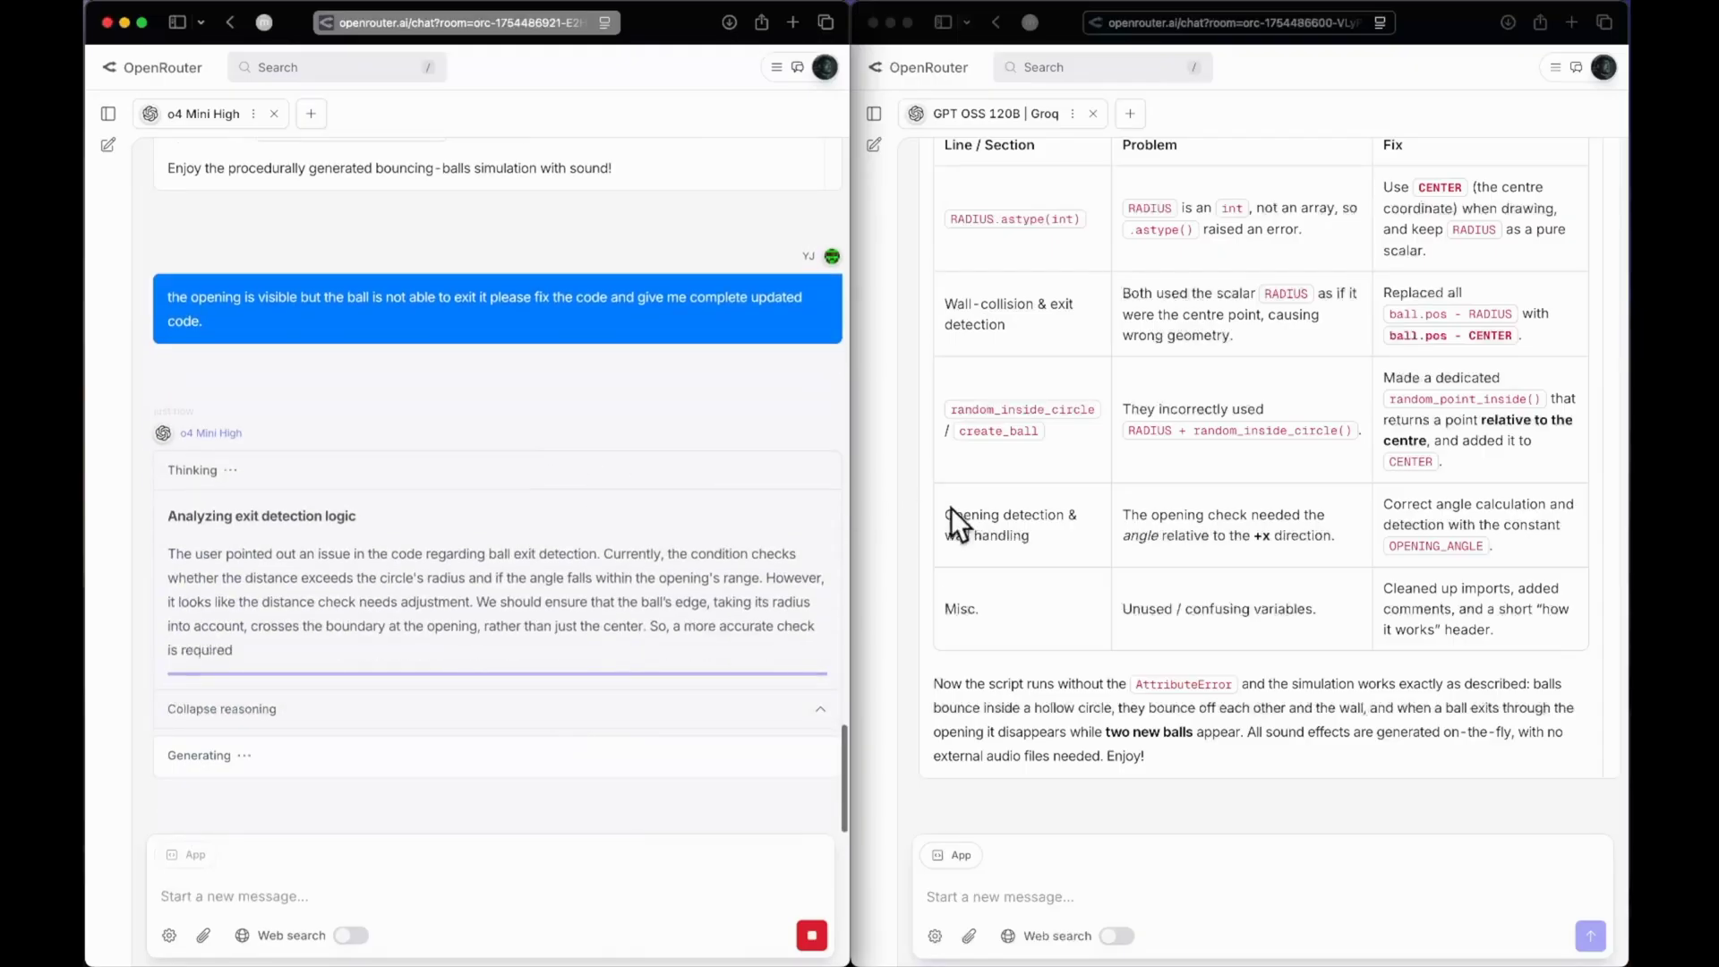
- Replace the contents of snake open.py in PyCharm with GPT OSS 120B's fixed code and run it
{"action": "scroll", "coordinate": [1140, 426], "scroll_direction": "up", "scroll_amount": 10}
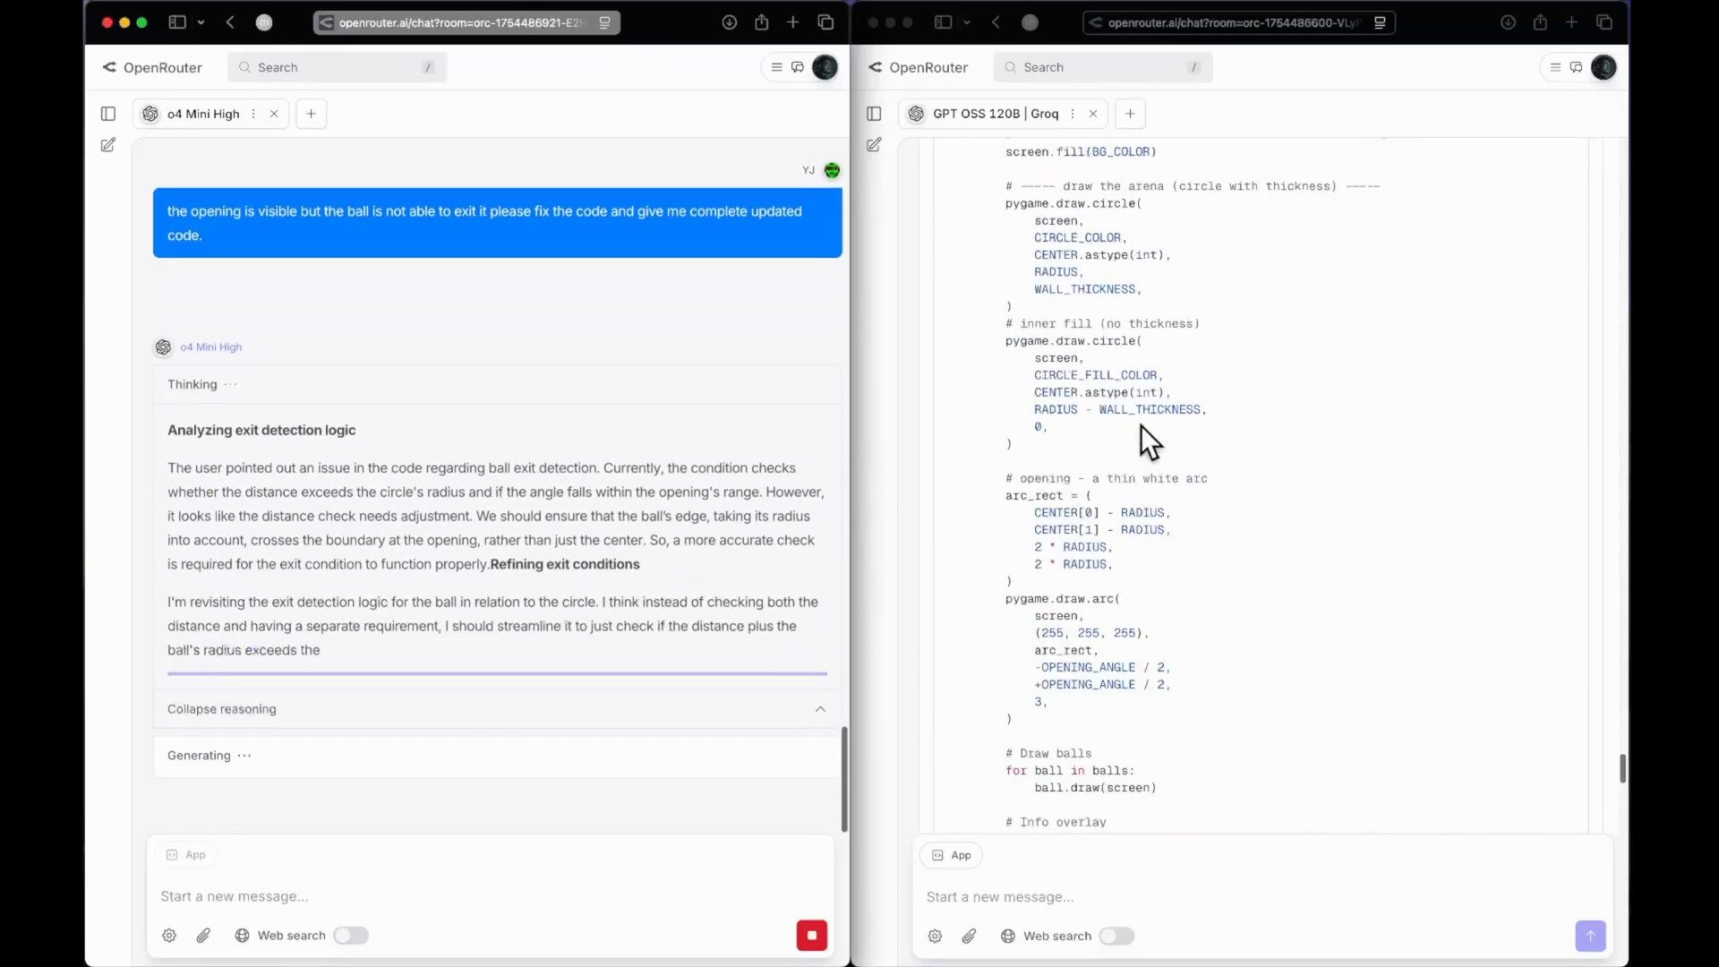
{"action": "scroll", "coordinate": [1169, 767], "scroll_direction": "down", "scroll_amount": 10}
{"action": "scroll", "coordinate": [1298, 342], "scroll_direction": "up", "scroll_amount": 15}
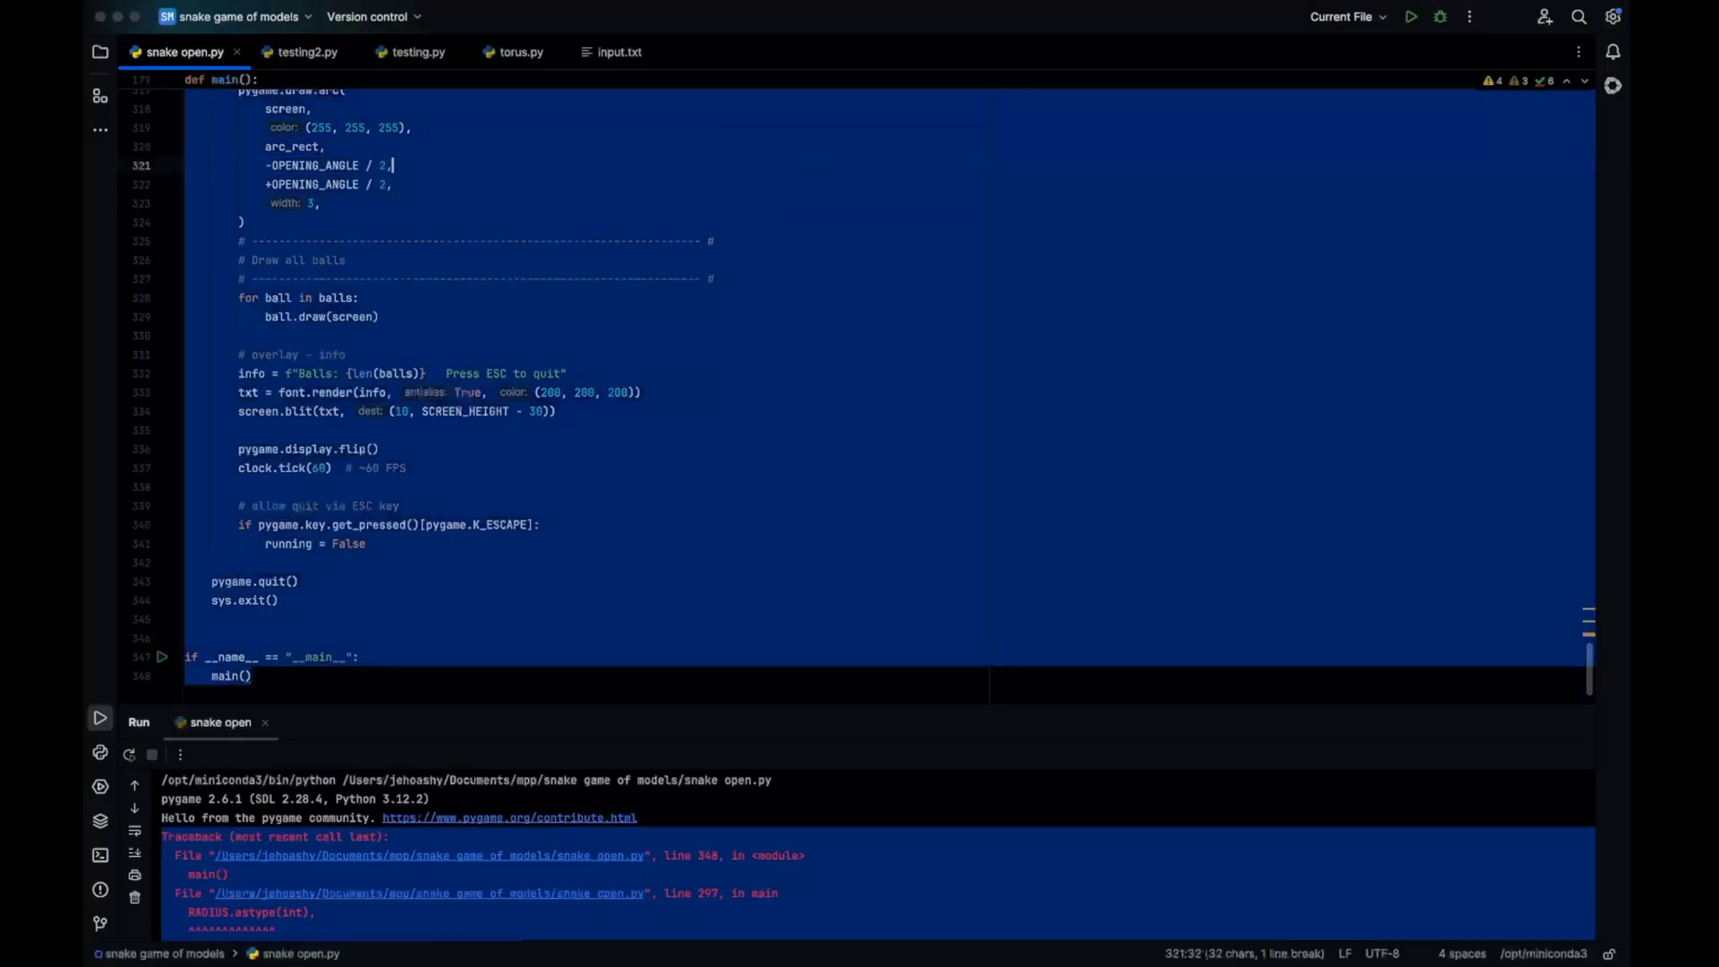
{"action": "key", "text": "BackSpace"}
{"action": "key", "text": "super+v"}
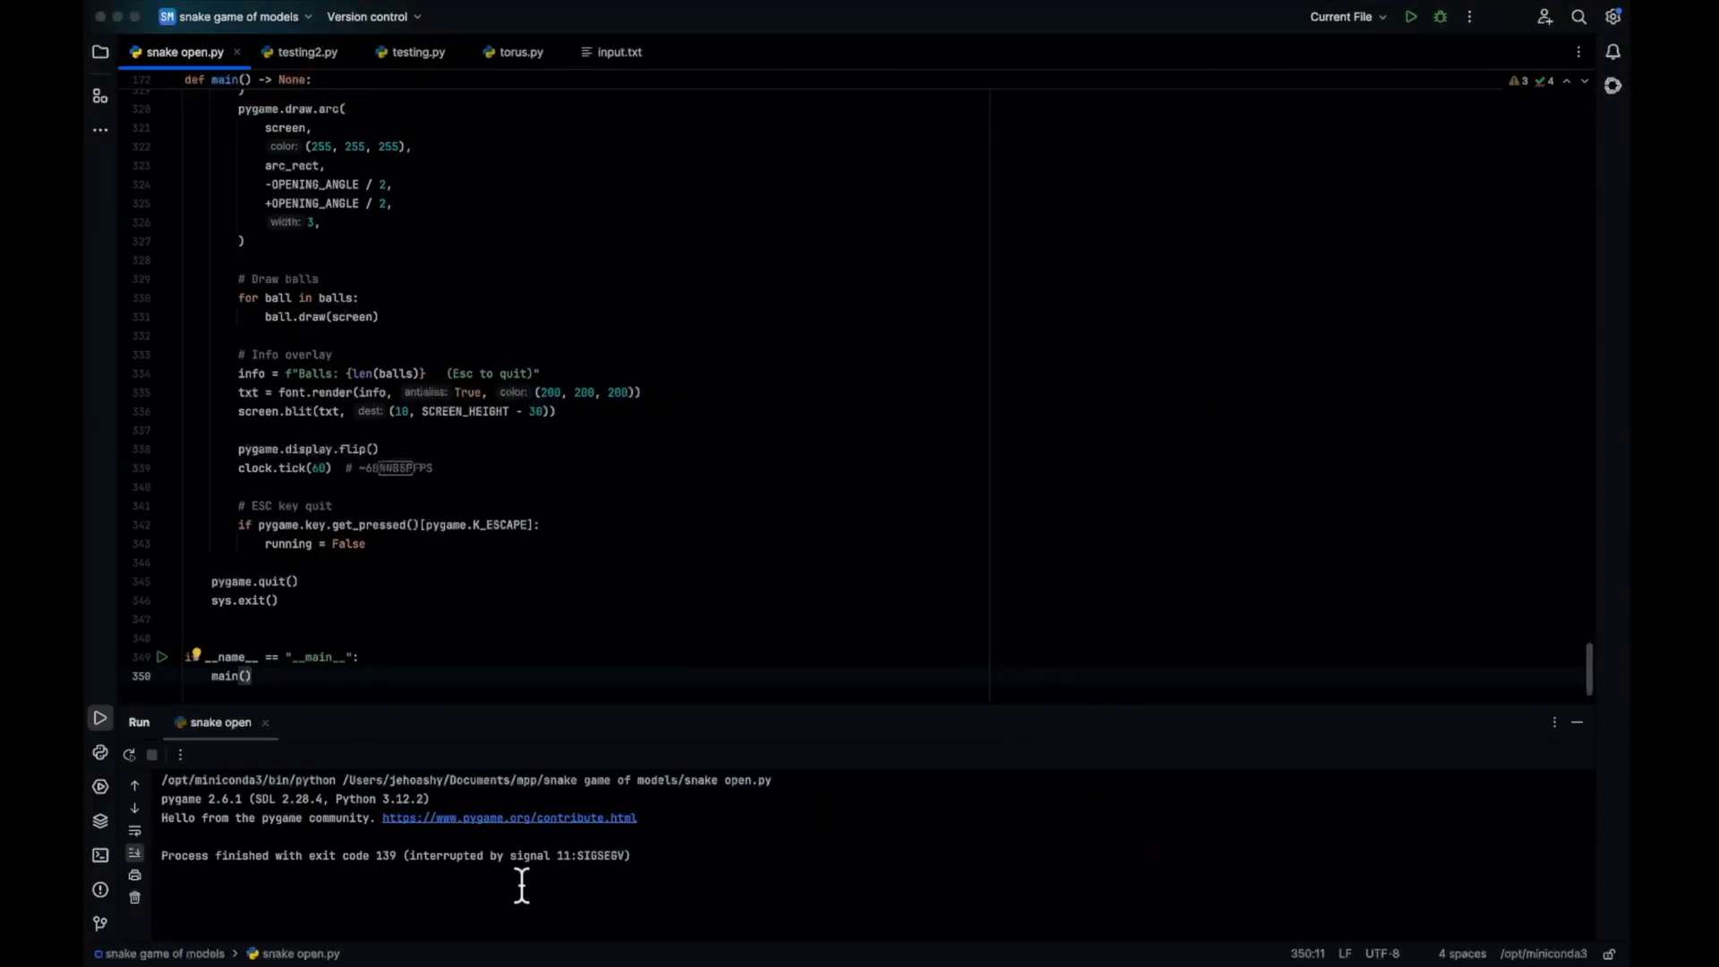
{"action": "left_click", "coordinate": [1411, 16]}
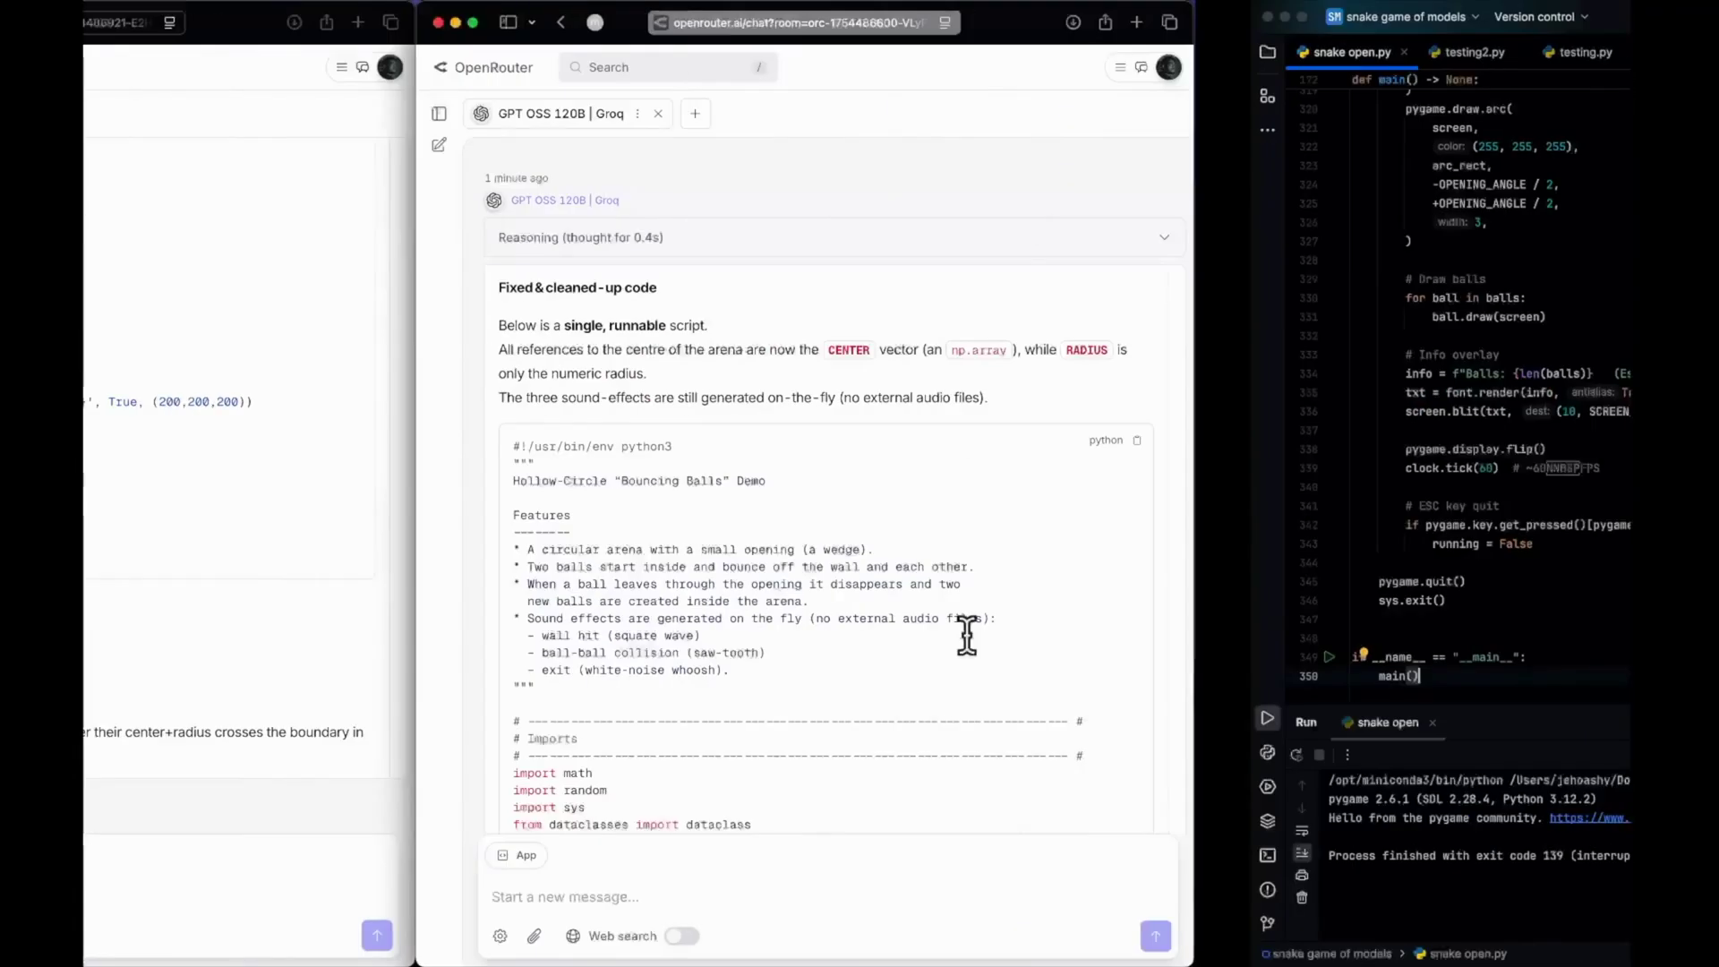
- Replace the contents of snake open.py in PyCharm with o4 Mini High's updated exit-detection code and run it
{"action": "scroll", "coordinate": [575, 465], "scroll_direction": "up", "scroll_amount": 15}
{"action": "scroll", "coordinate": [575, 464], "scroll_direction": "down", "scroll_amount": 5}
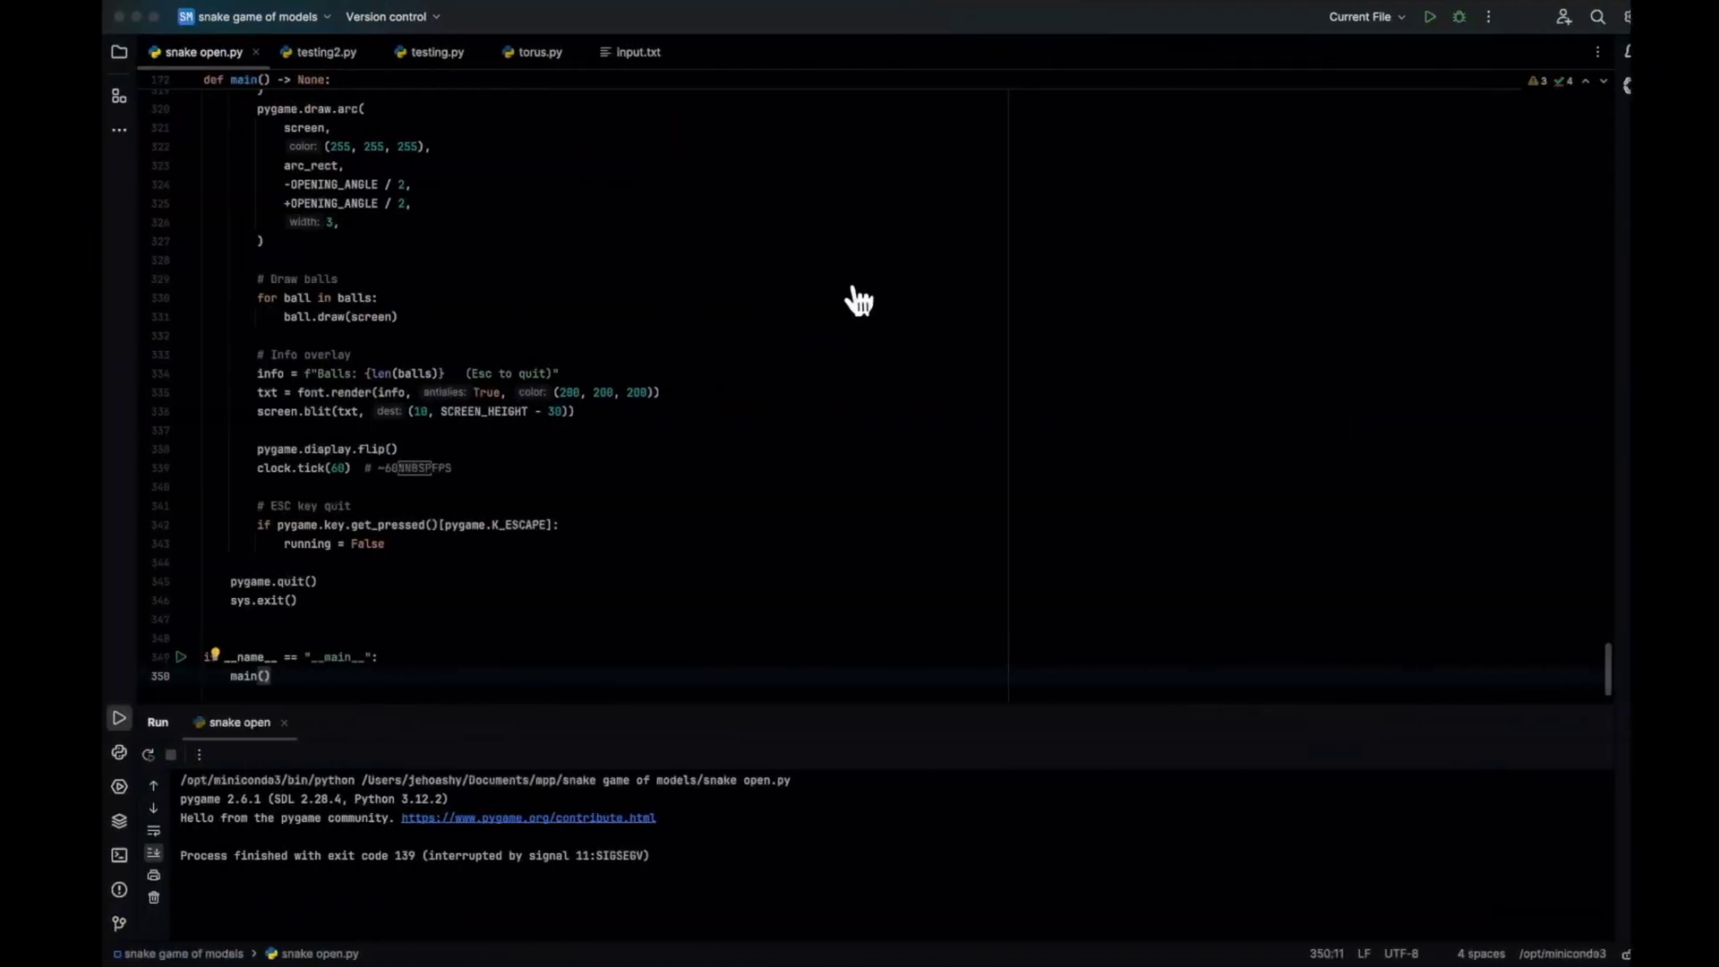
{"action": "key", "text": "super+a"}
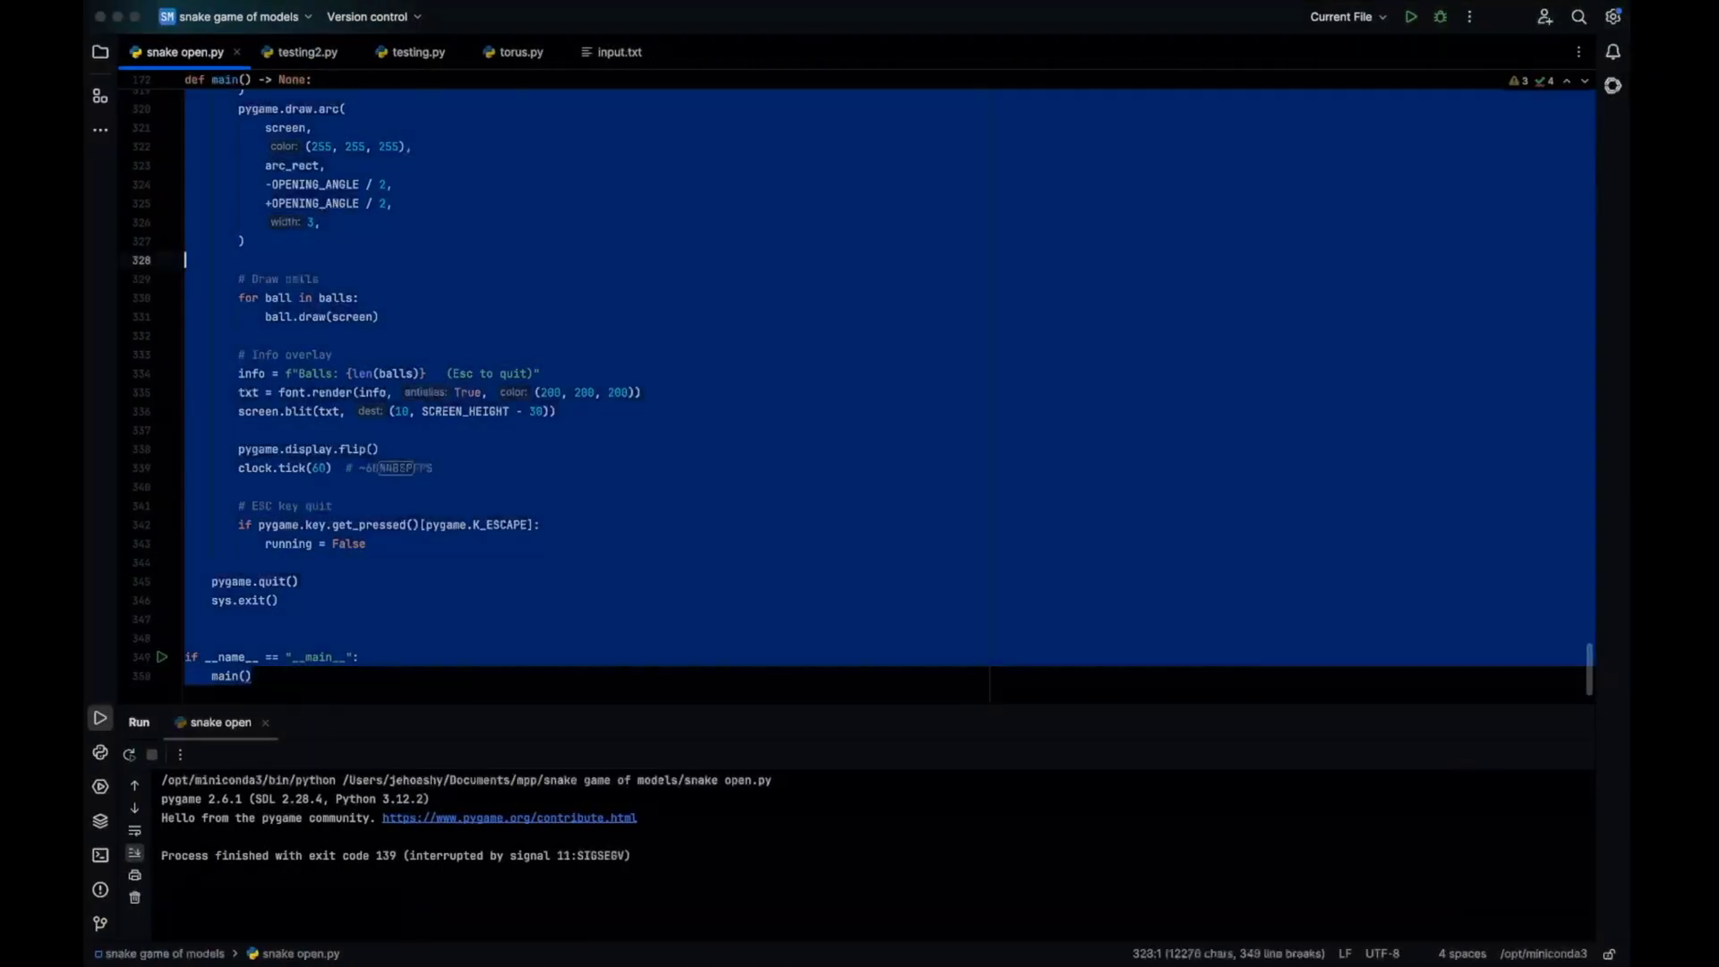
{"action": "key", "text": "BackSpace"}
{"action": "key", "text": "super+v"}
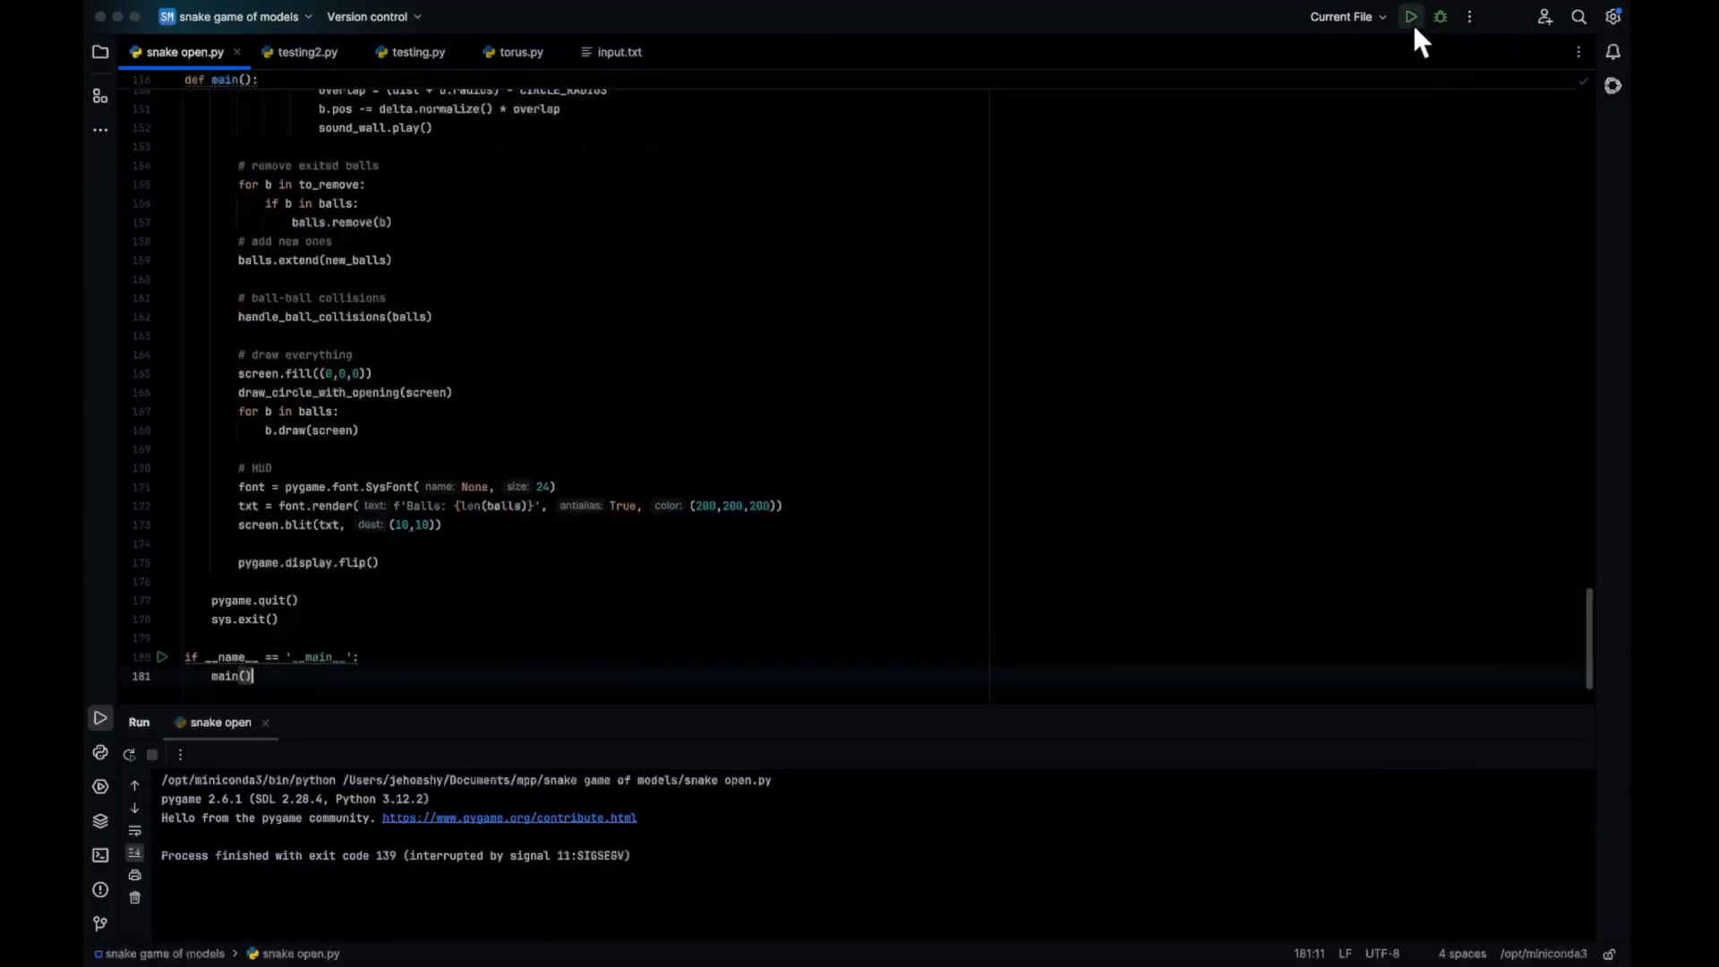
{"action": "left_click", "coordinate": [1411, 16]}
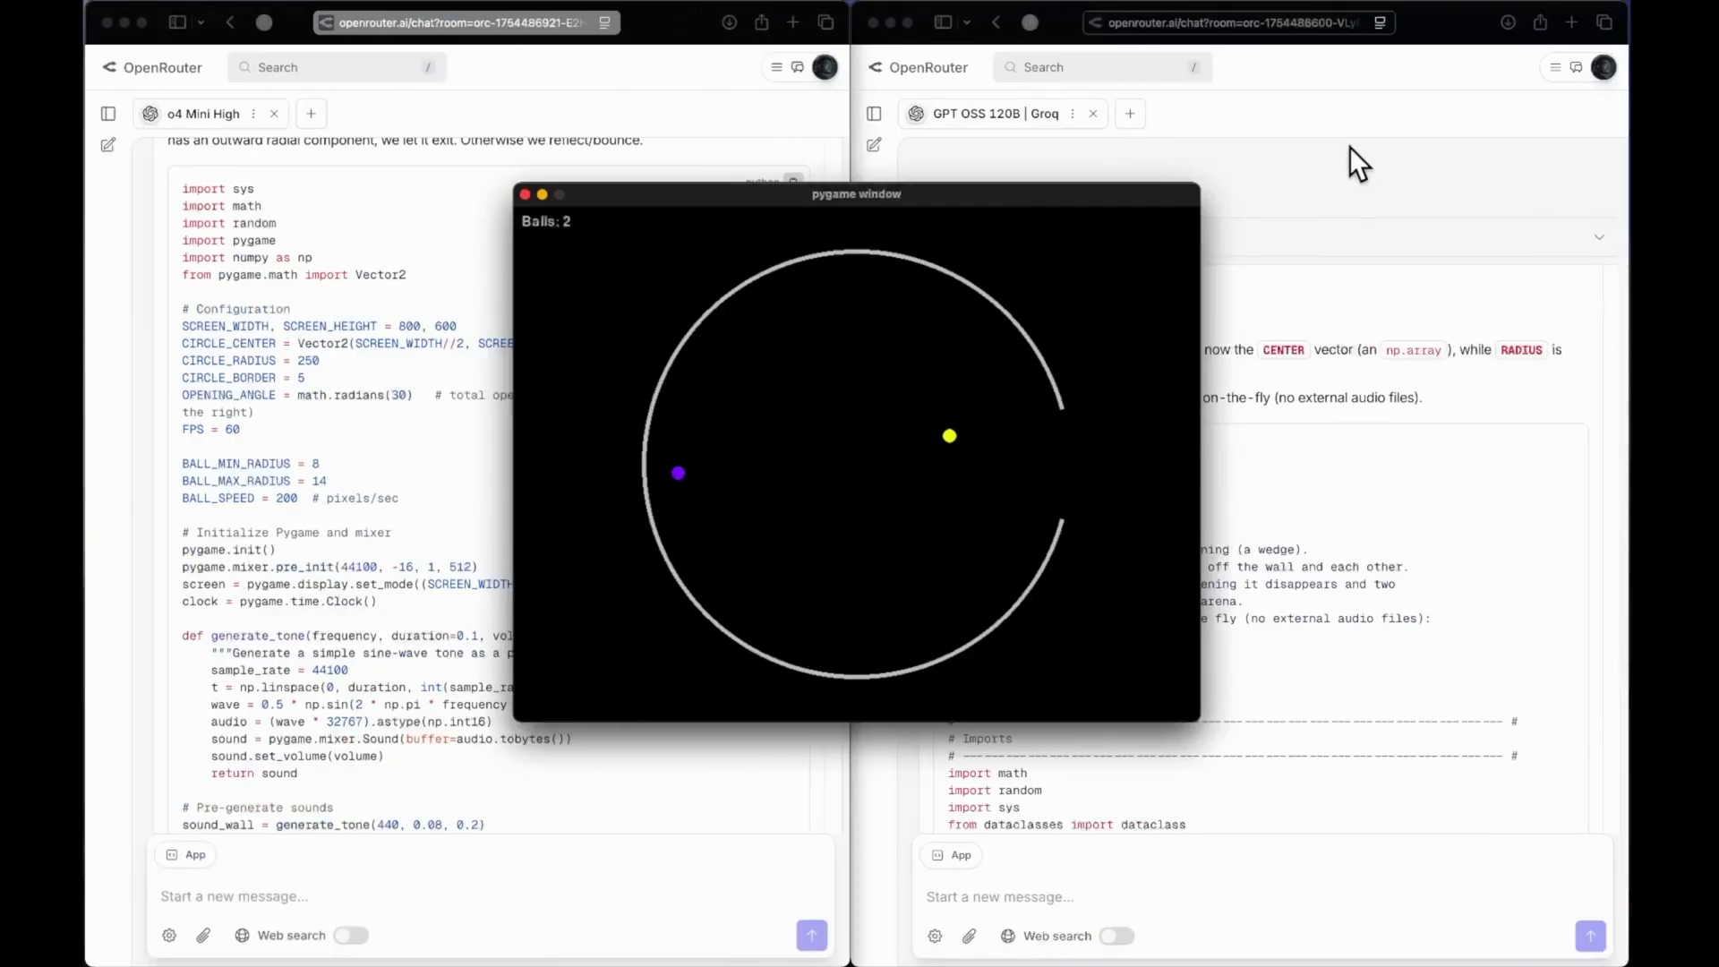